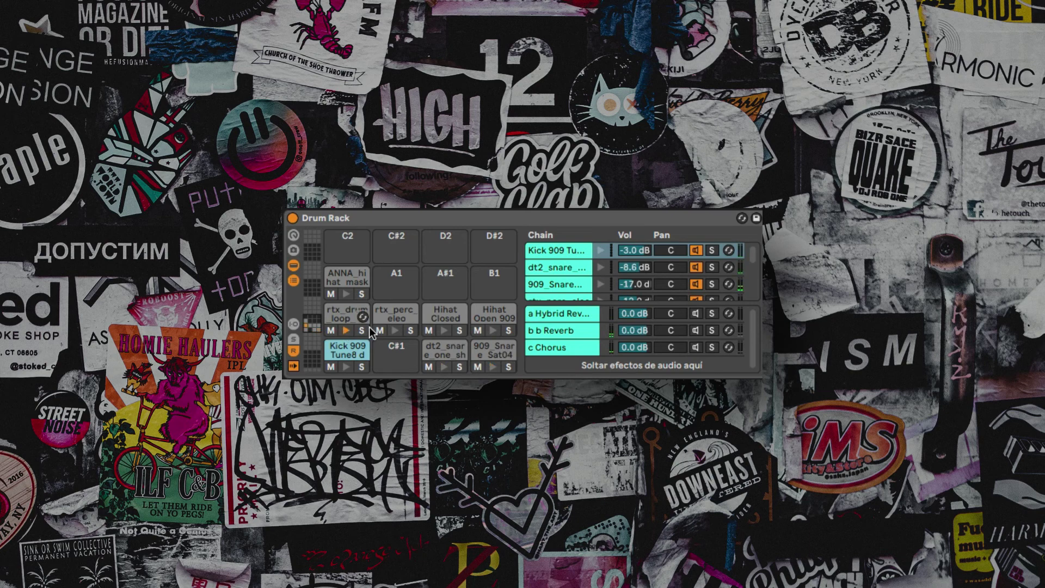
Step: Audition the rtx_perc_eleo and Hihat Closed pads in the Drum Rack
click(393, 329)
click(444, 331)
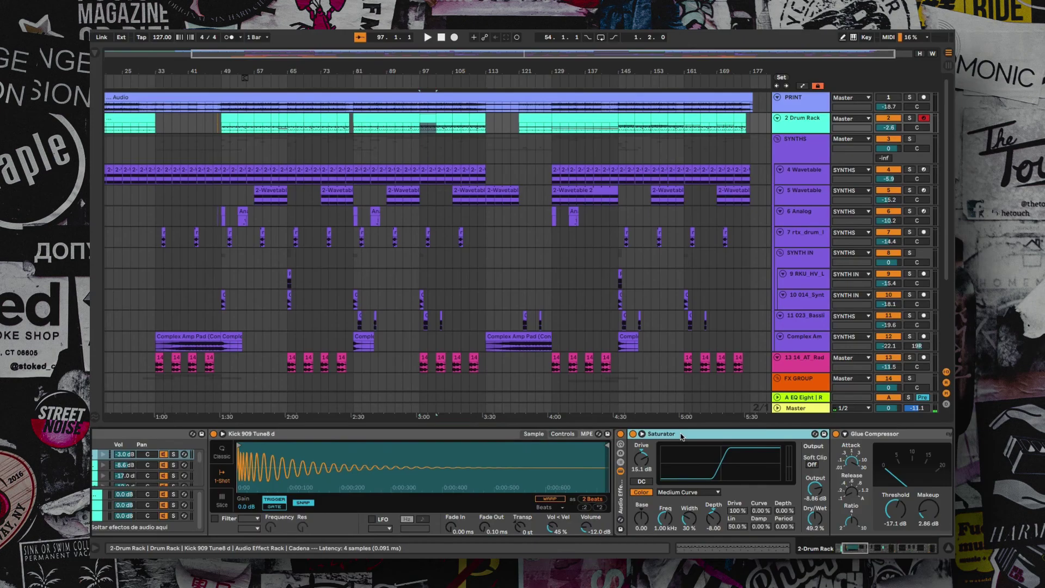
Step: Step through the Kick 909 effect chain from Saturator to Glue Compressor, Dynamic Tube, EQ Eight and beyond
key(Right)
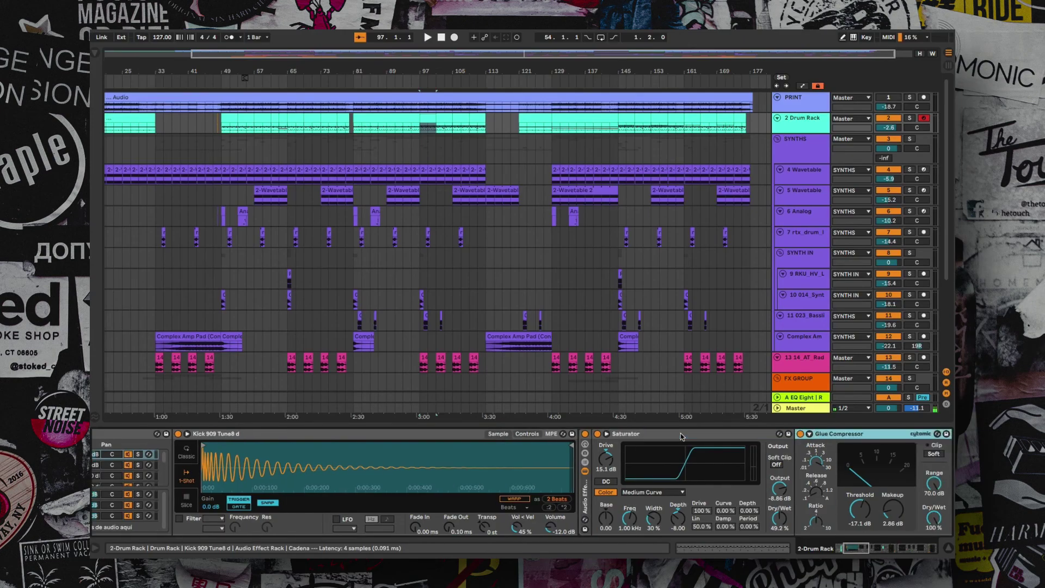
key(Right)
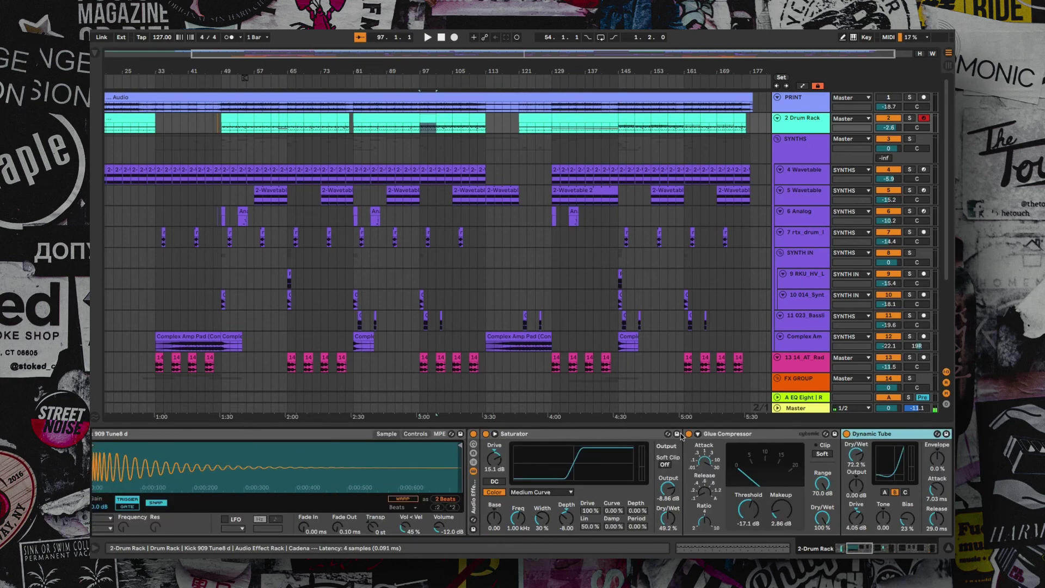
key(Right)
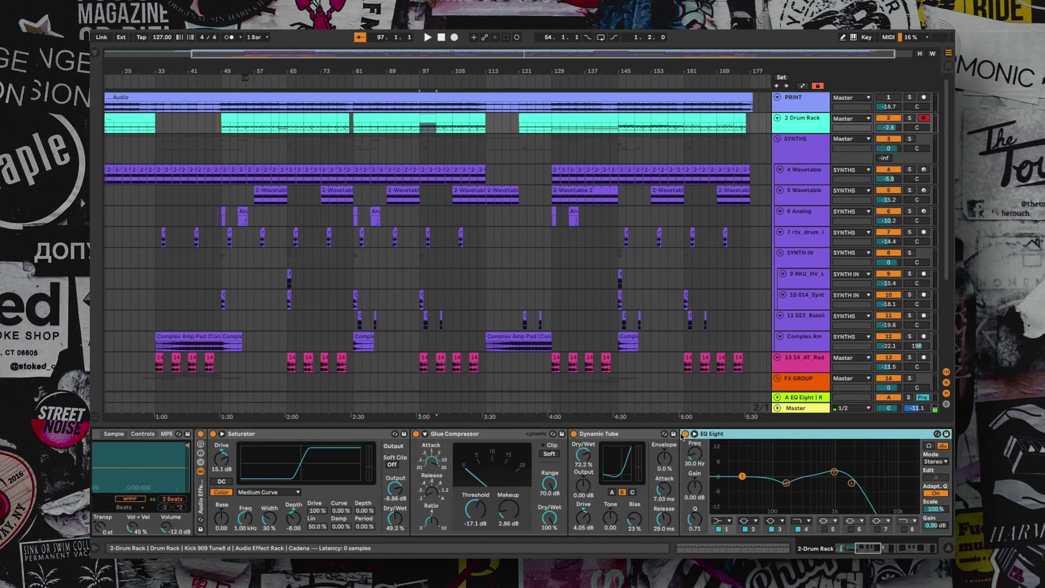
key(Right)
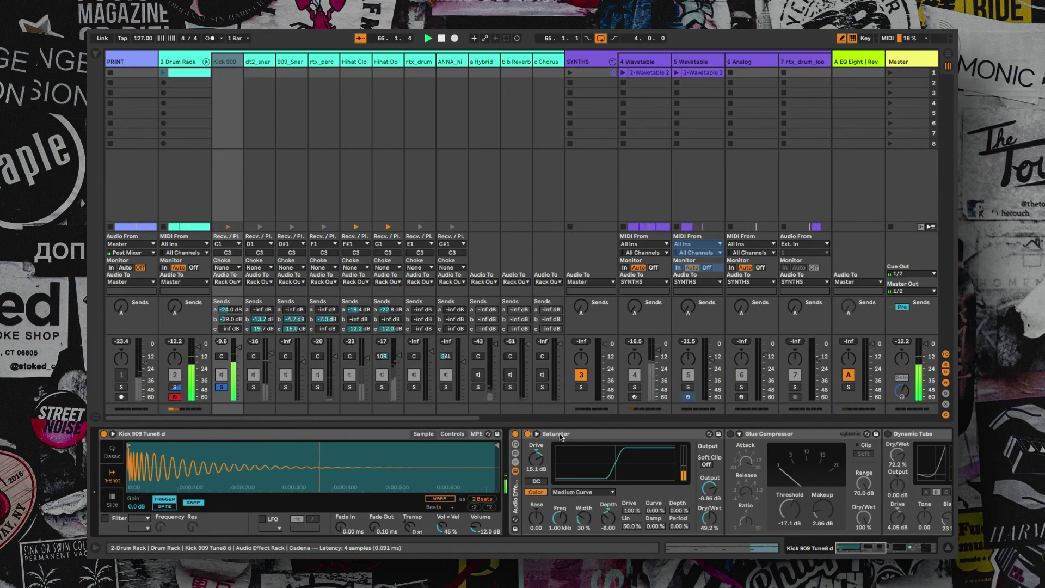
Step: Enable the Kick 909's Saturator, Glue Compressor, Dynamic Tube and EQ Eight one after another during playback
click(528, 434)
click(731, 435)
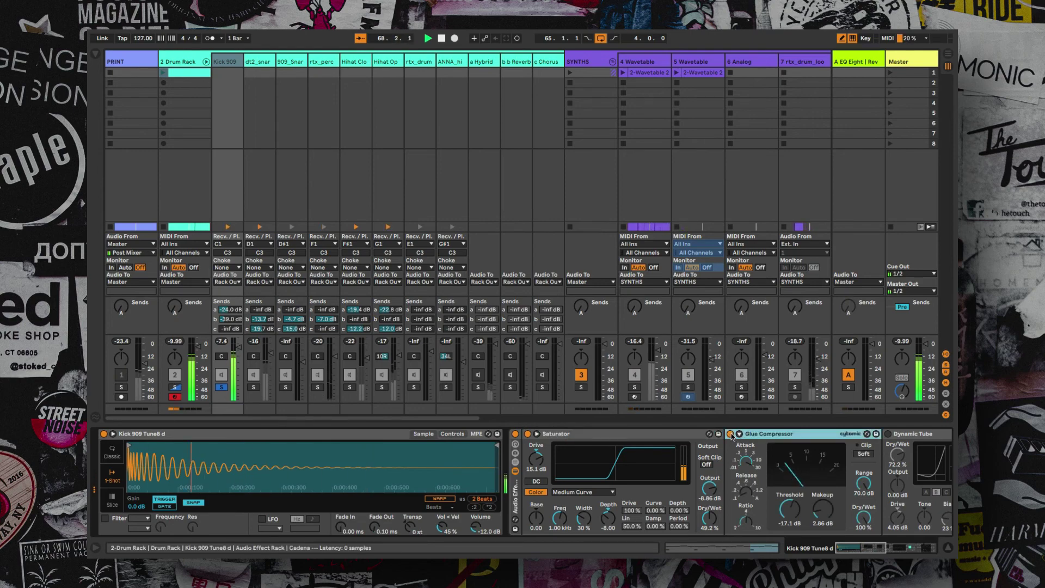
click(915, 434)
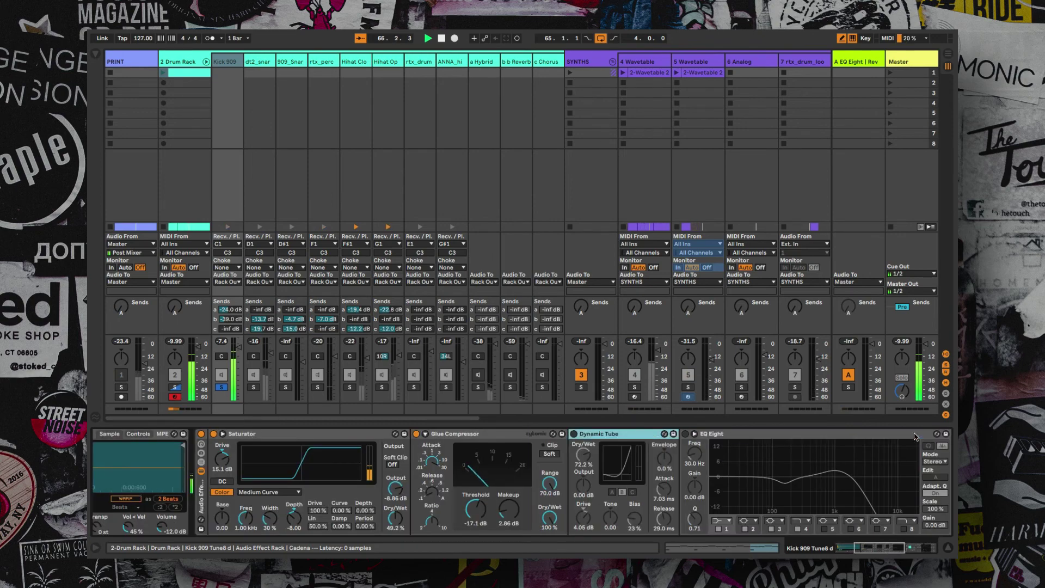
click(574, 434)
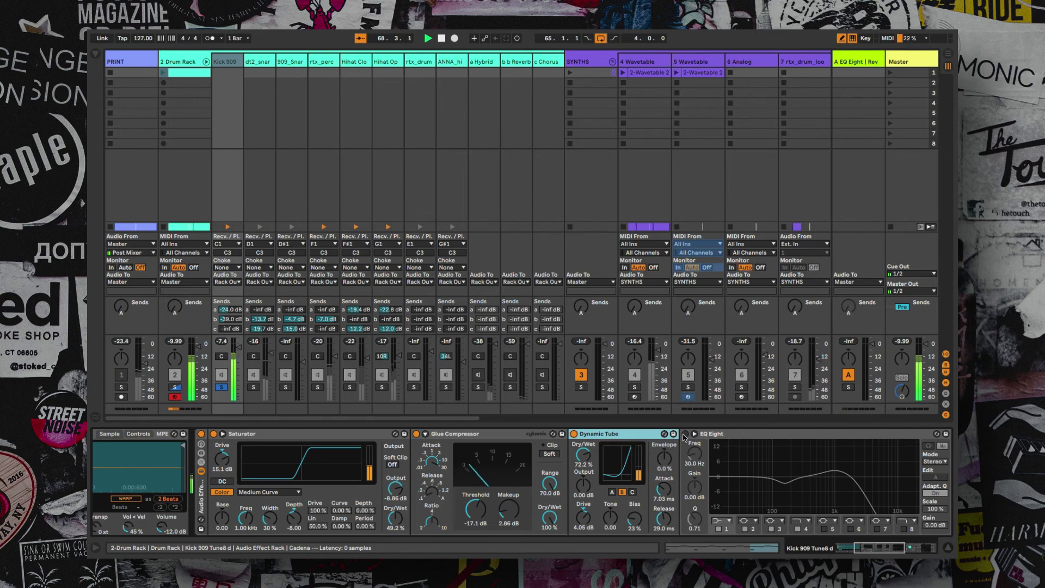
click(685, 434)
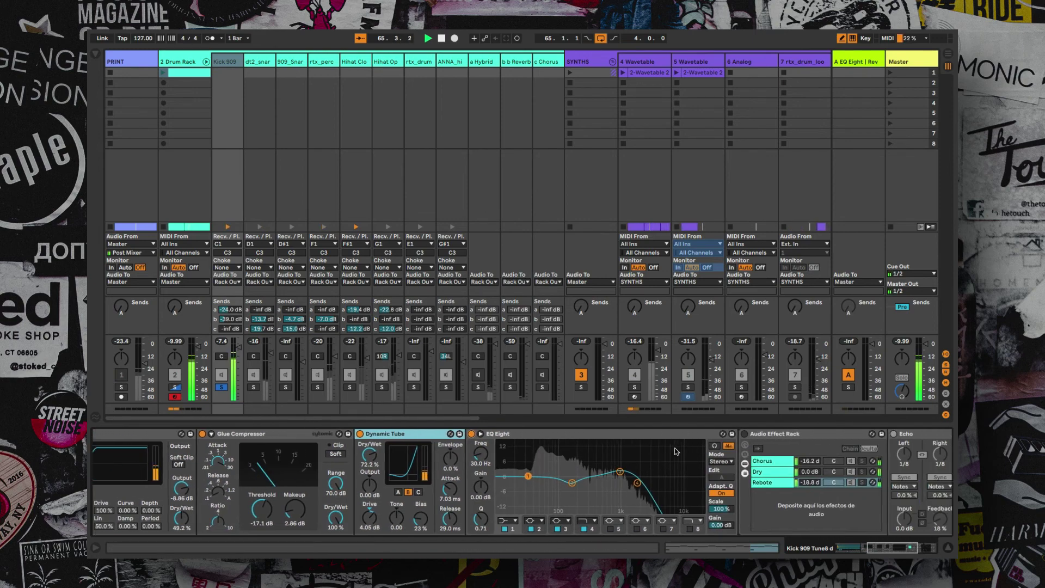
Step: Enable the Audio Effect Rack at the end of the kick's chain and show the devices of its Chorus and Rebote chains
scroll(702, 441, right, 4)
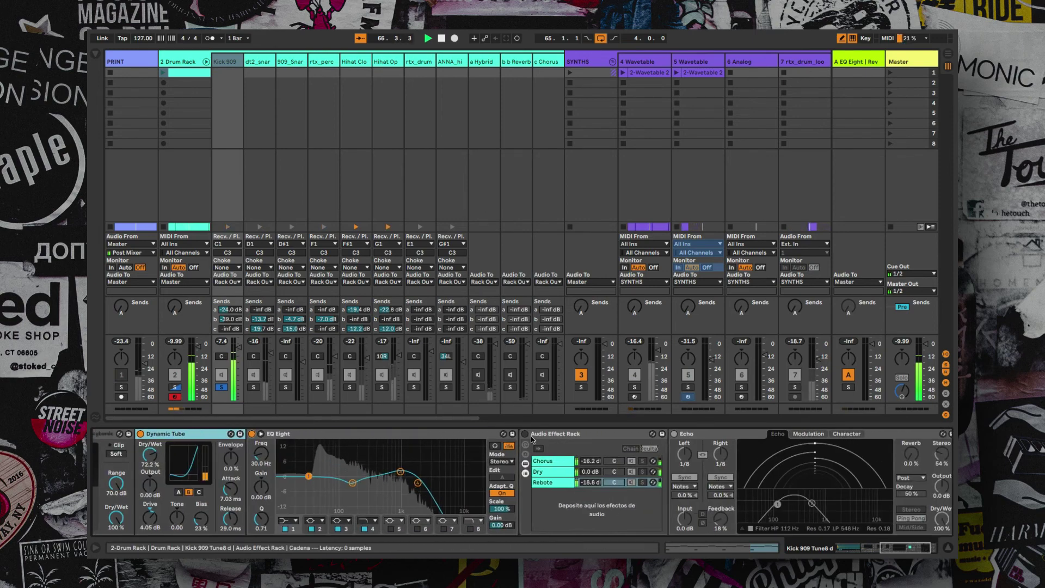
click(526, 434)
click(550, 461)
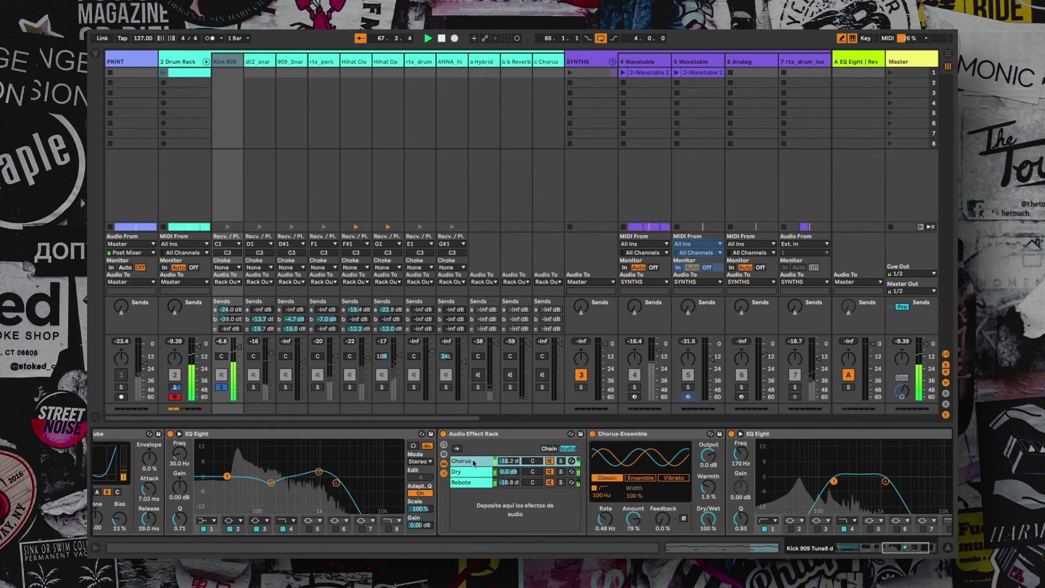
click(481, 481)
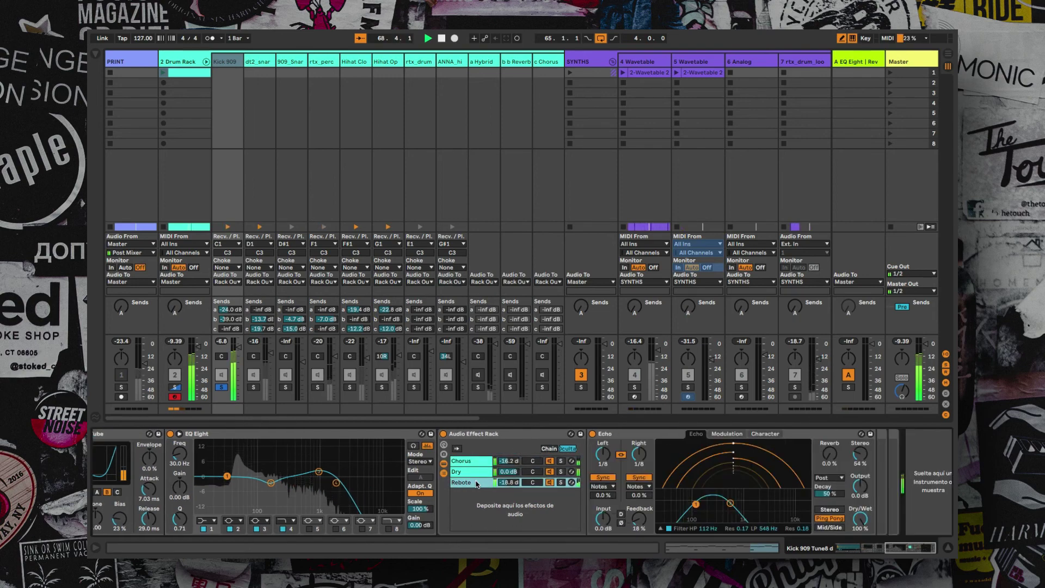
scroll(482, 480, left, 4)
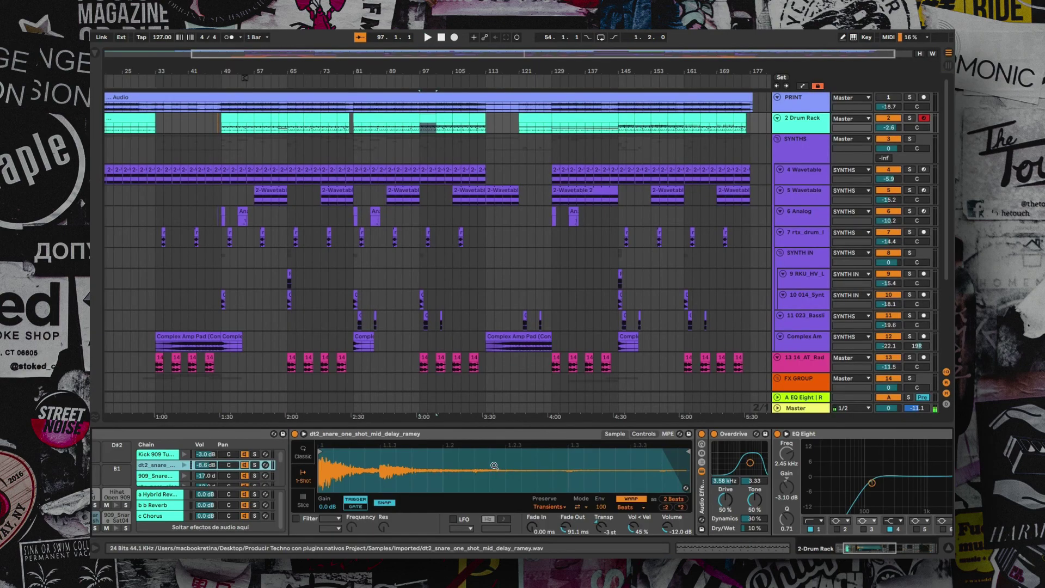
Step: Step through the dt2_snare effect chain from Overdrive to EQ Eight, Glue Compressor and Echo
scroll(494, 466, right, 10)
click(437, 436)
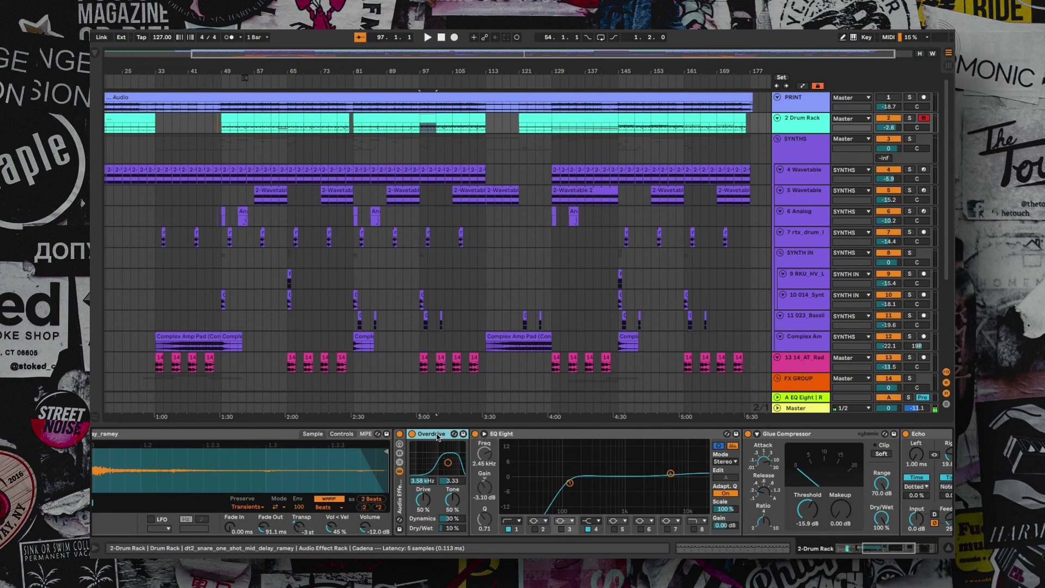
key(Right)
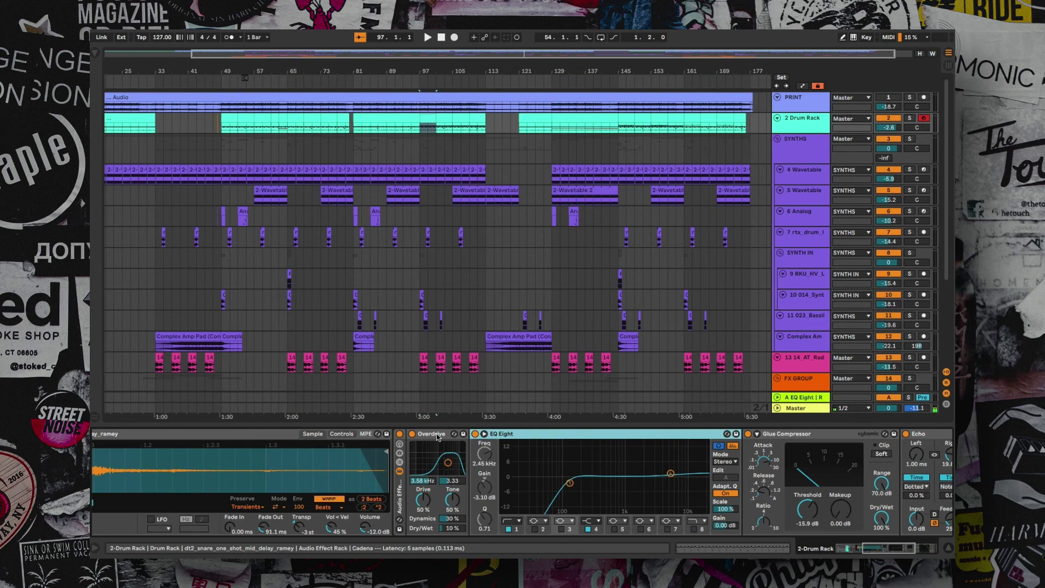
key(Right)
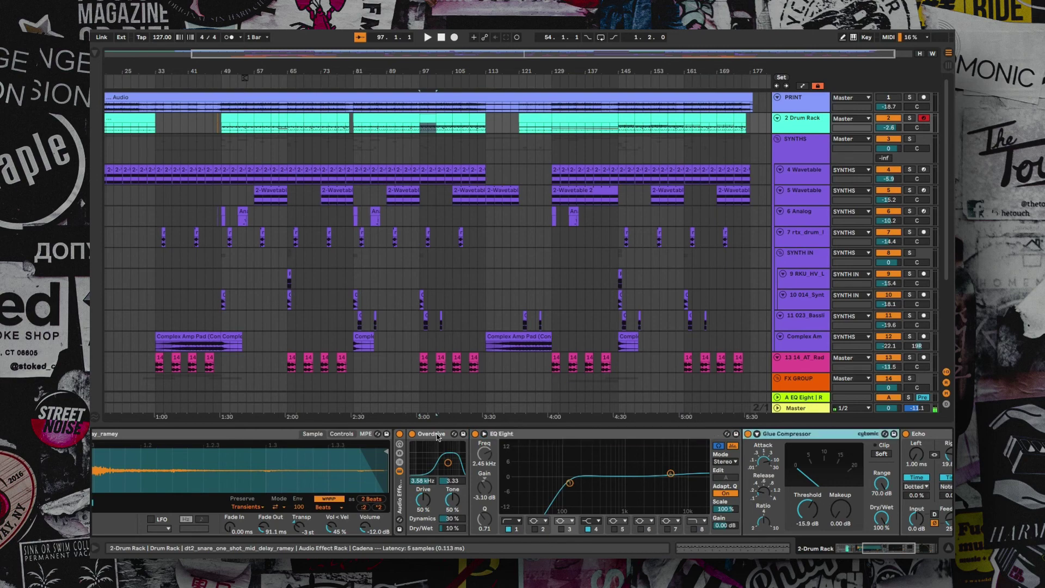
key(Right)
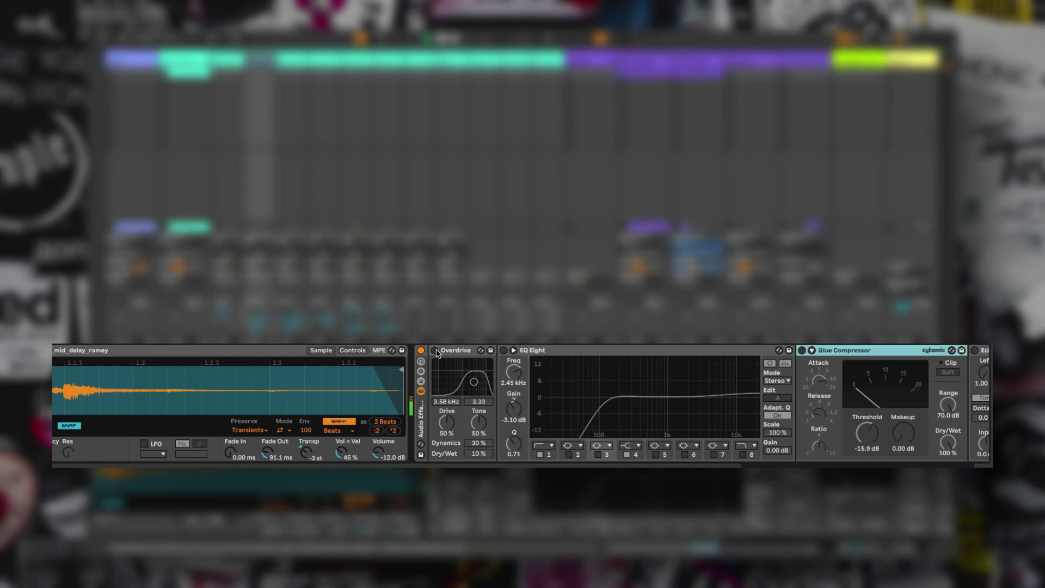
Step: Enable Overdrive, EQ Eight, Glue Compressor and Echo one after another on the dt2_snare during playback
click(434, 351)
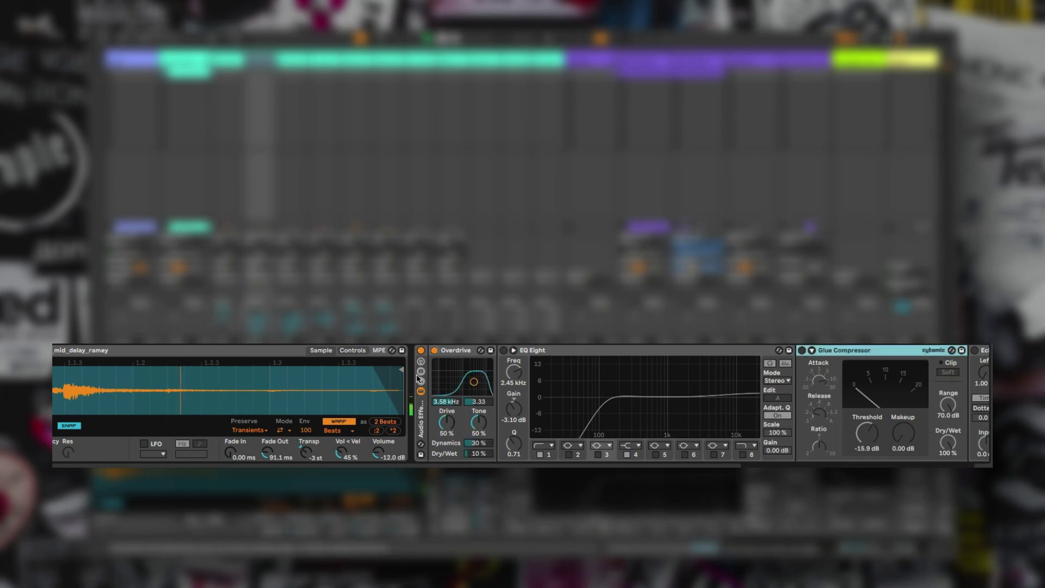
click(504, 352)
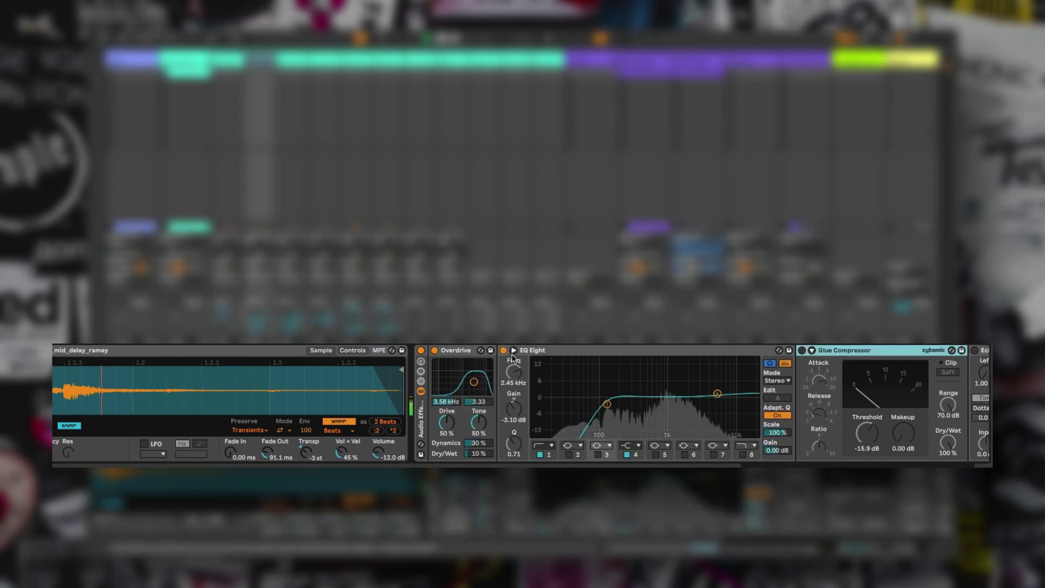
scroll(560, 373, right, 5)
click(634, 351)
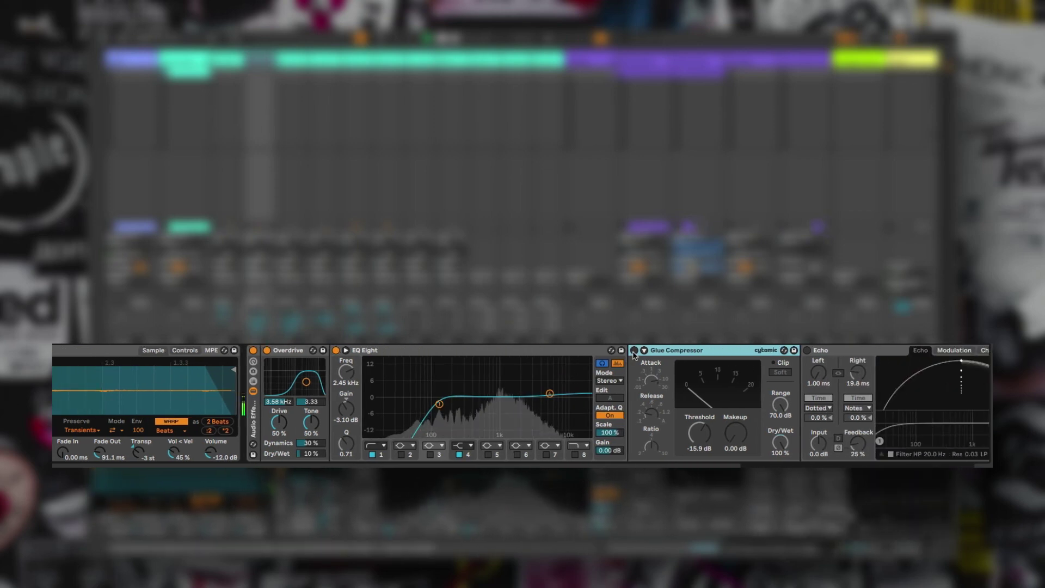
scroll(660, 364, right, 4)
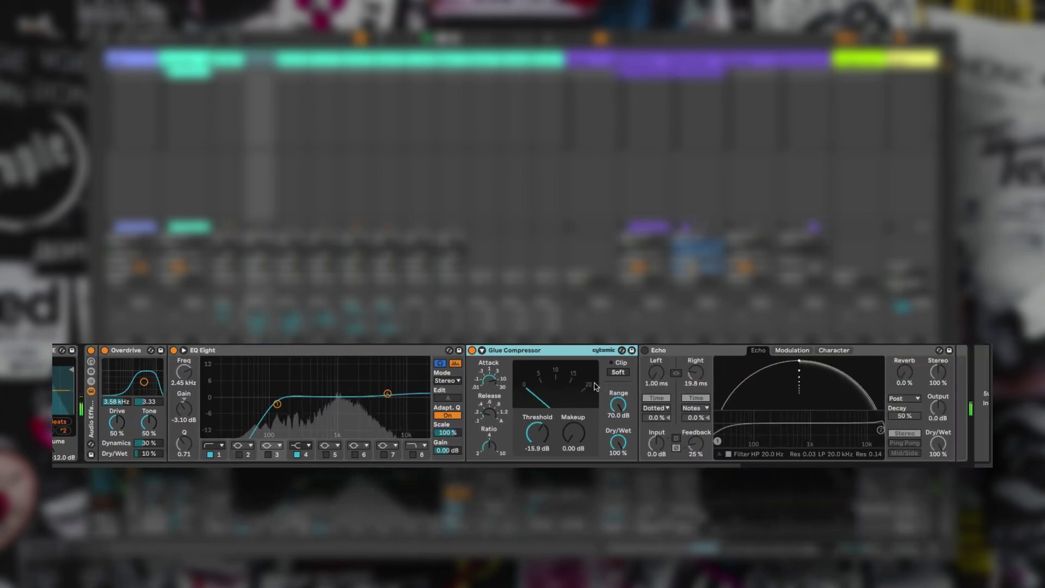
click(645, 351)
scroll(646, 354, right, 3)
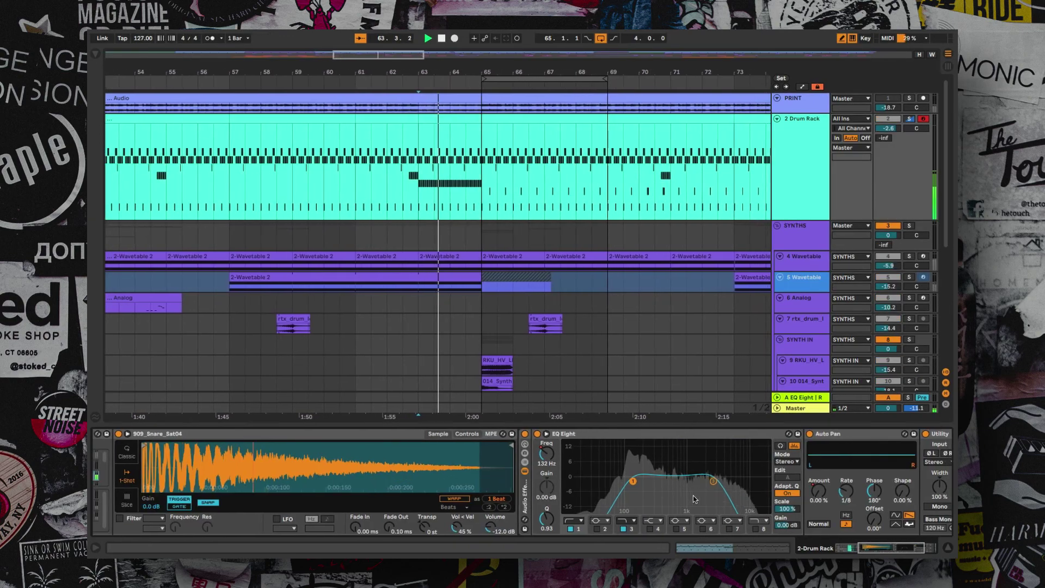
scroll(694, 496, right, 3)
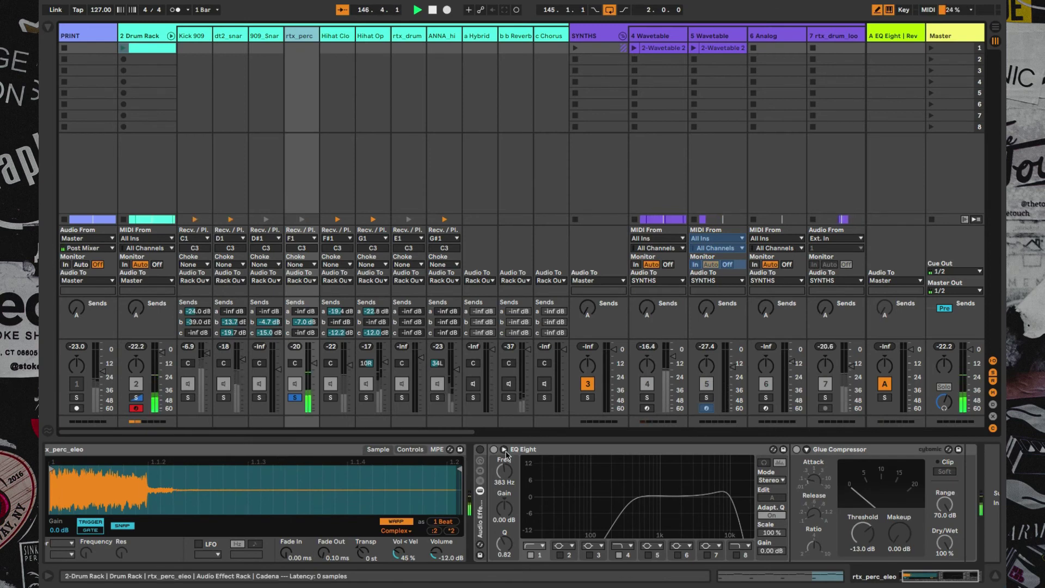
Step: Solo the Kick 909, dt2_snare and 909_Snare chains alongside rtx_perc and enable the Audio Effect Rack on rtx_perc
click(188, 398)
click(224, 397)
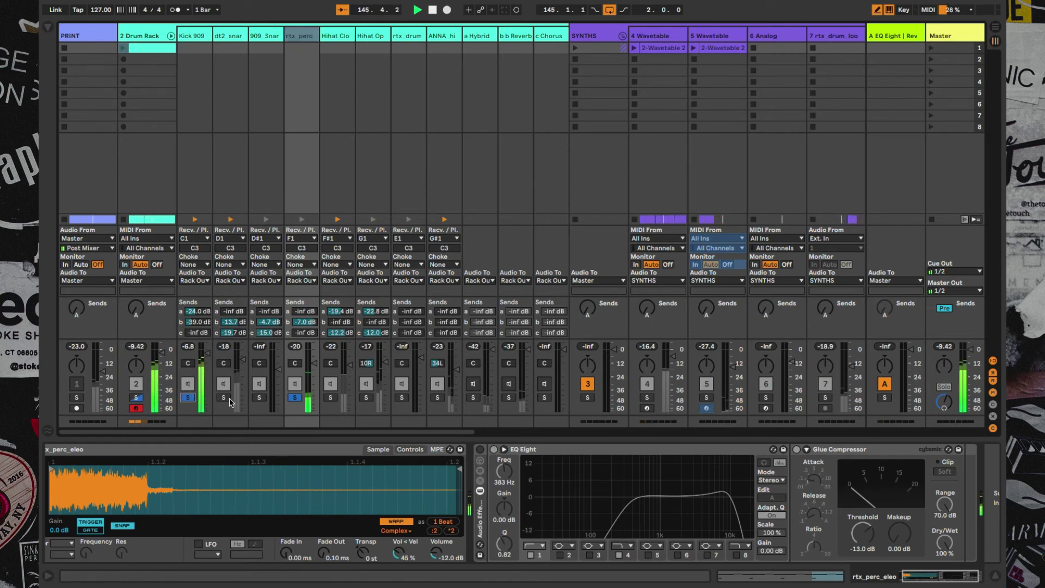
click(259, 397)
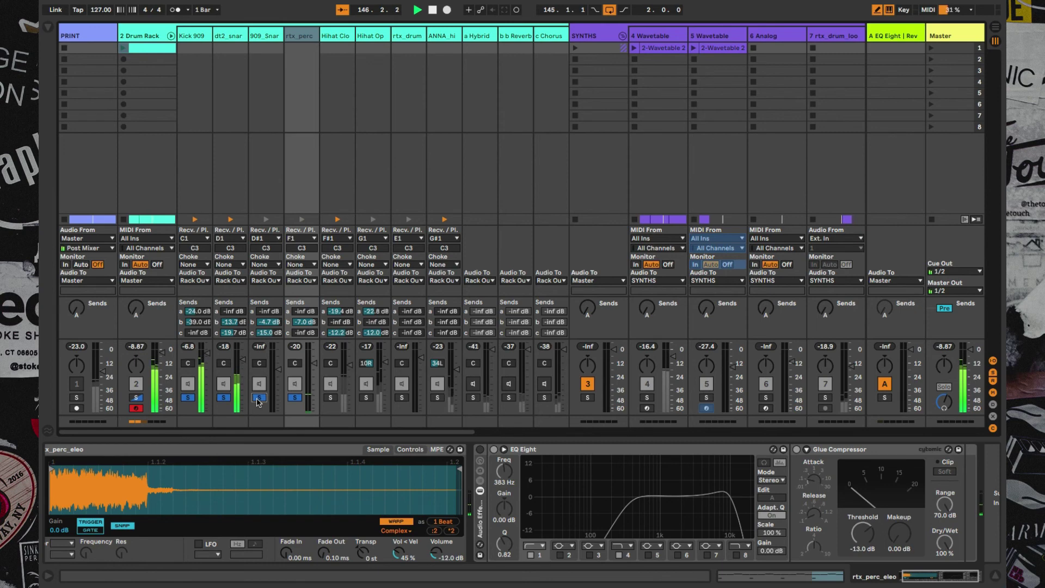
click(480, 450)
scroll(509, 470, right, 2)
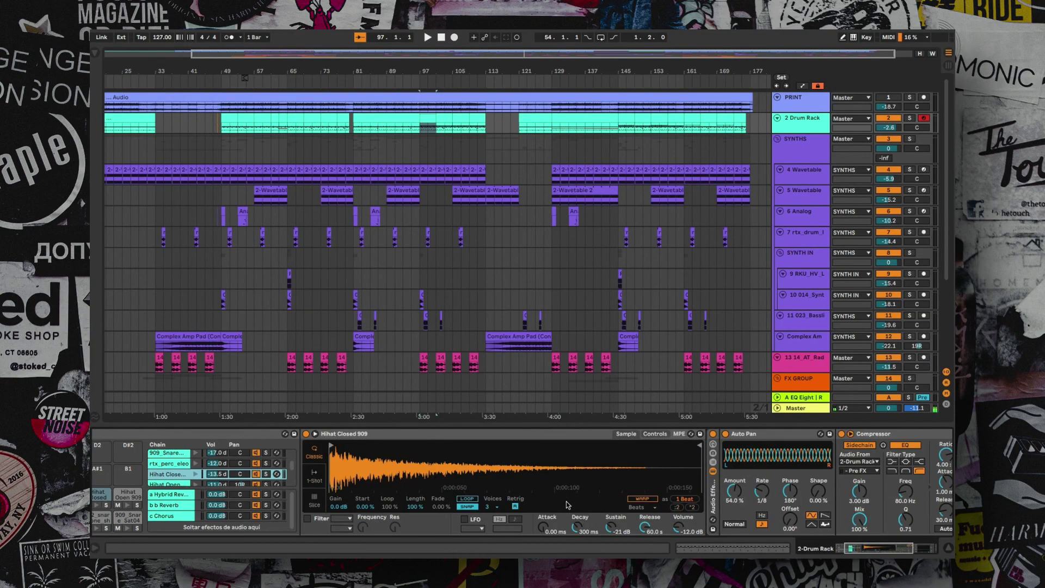
Step: Enable the Audio Effect Rack holding Auto Pan and Compressor on the Hihat Closed 909 during playback
scroll(566, 506, right, 5)
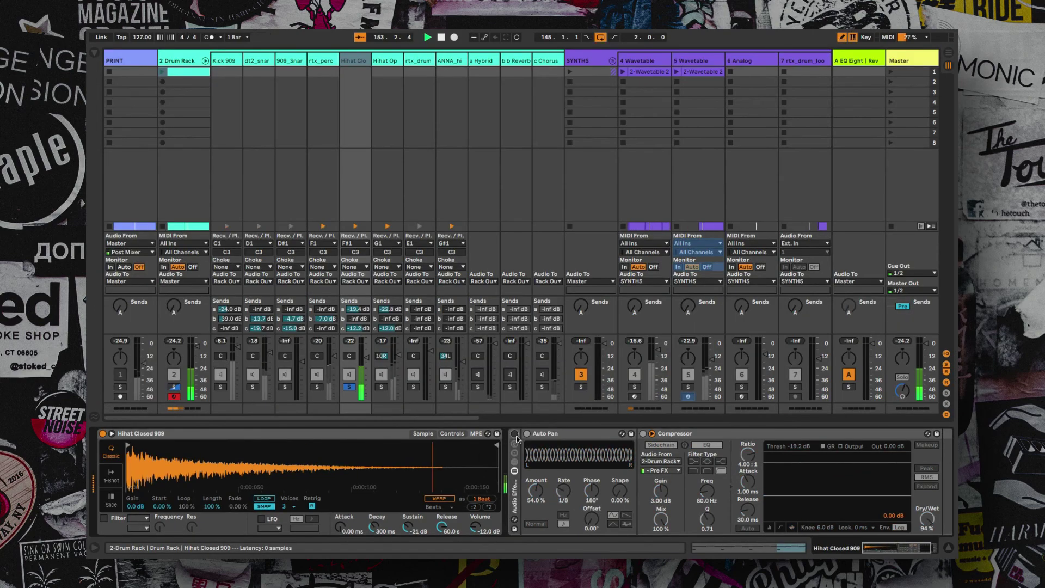
click(516, 435)
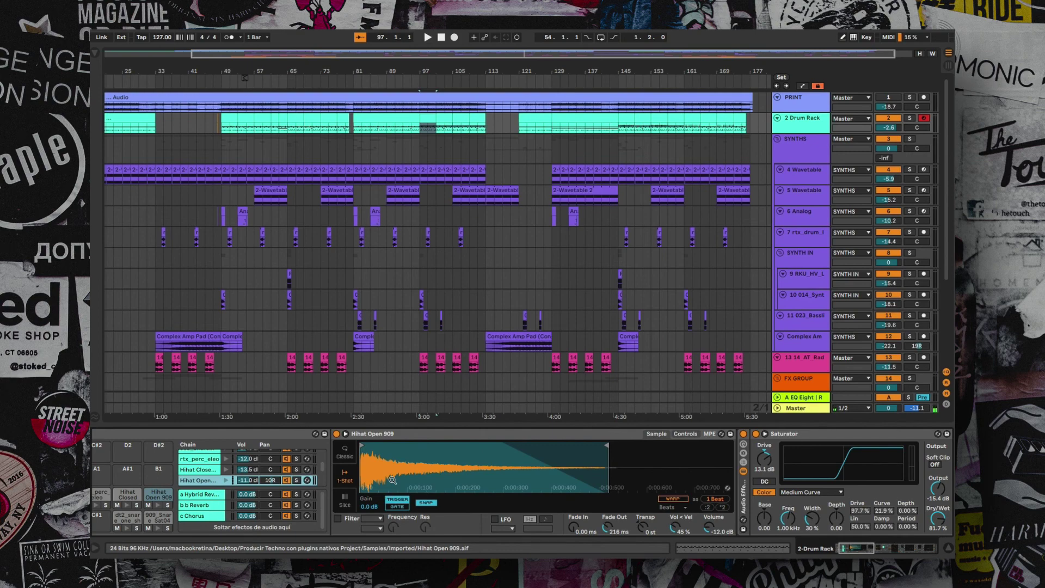
Step: Step through the Hihat Open 909 effect chain from Saturator to Chorus-Ensemble, the Delay rack, Glue Compressor and final EQ Eight
scroll(426, 438, right, 10)
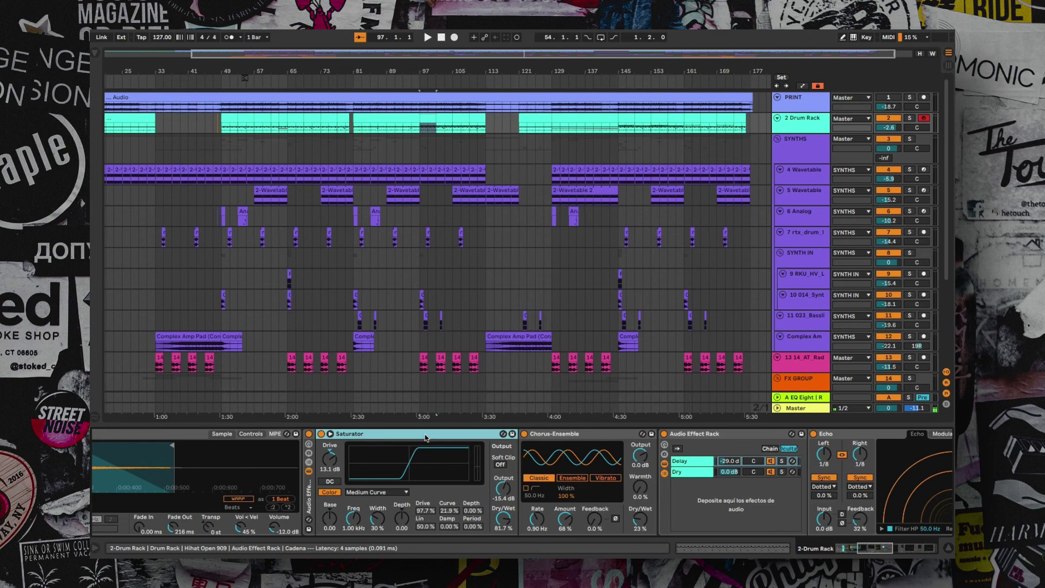
key(Right)
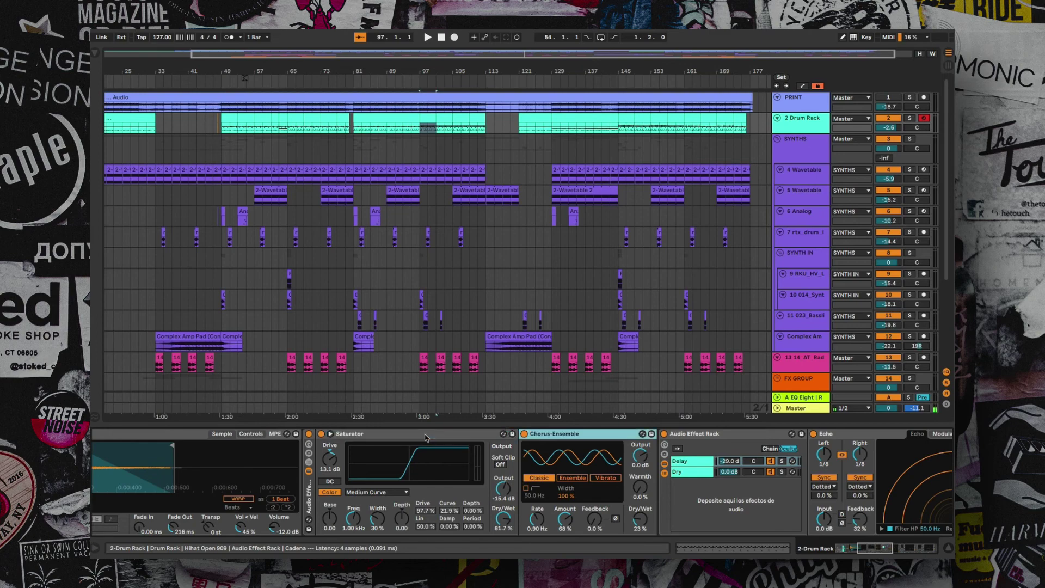
key(Right)
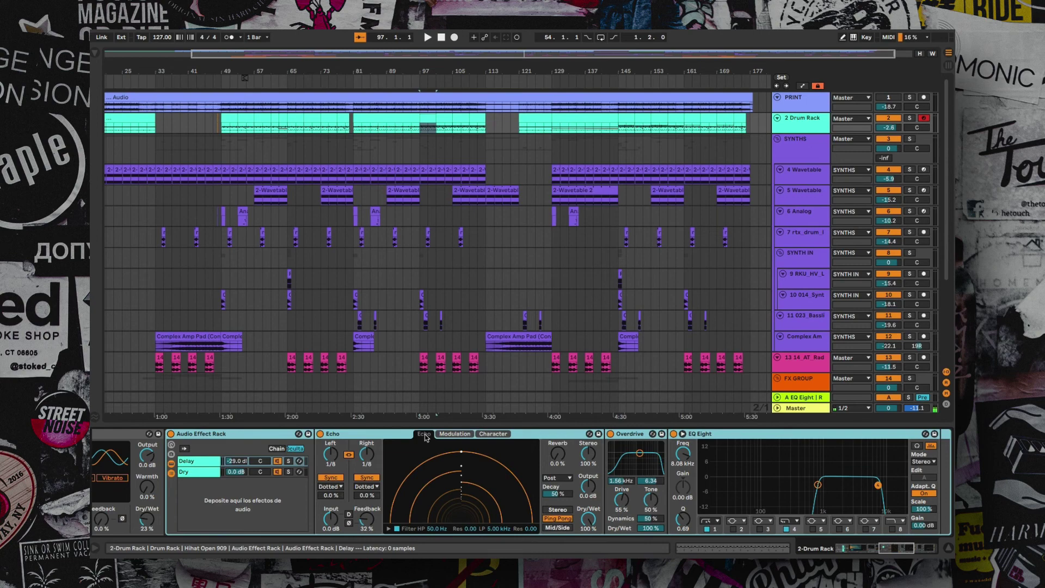
key(Right)
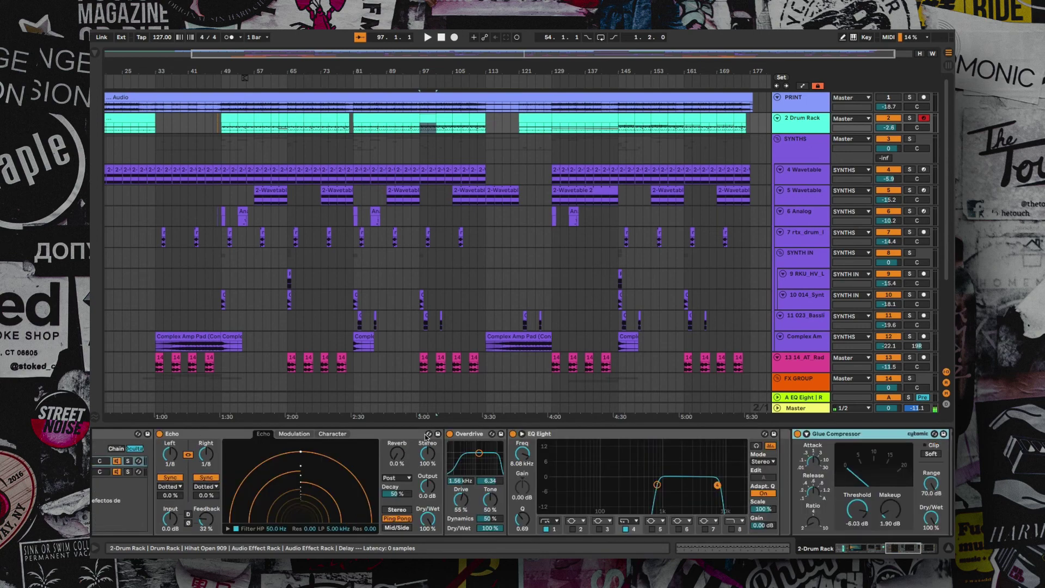
key(Right)
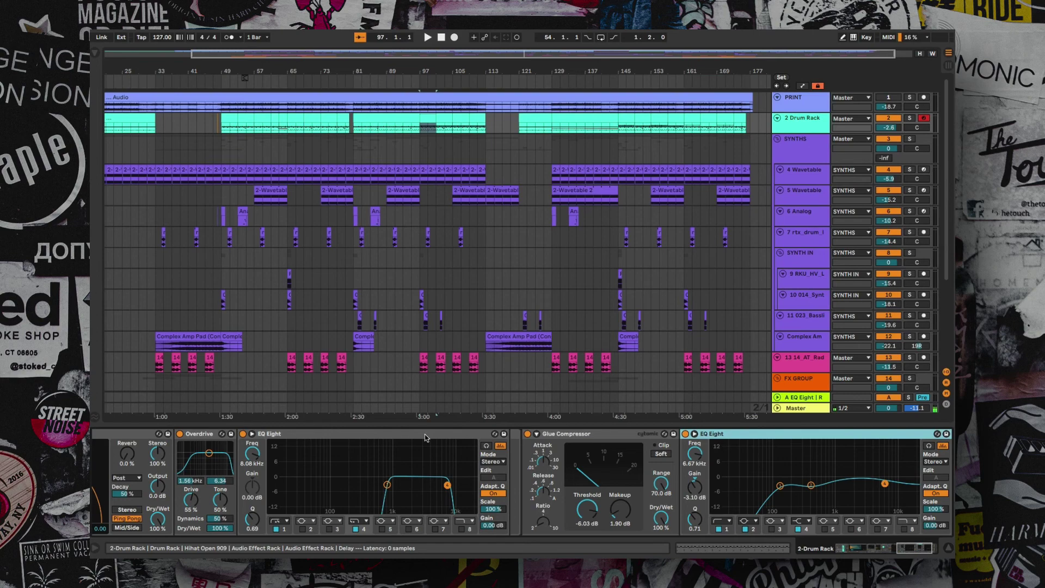
Step: Start playback in Session View and enable the Saturator, Chorus-Ensemble and Delay rack on the Hihat Open 909
key(Tab)
key(space)
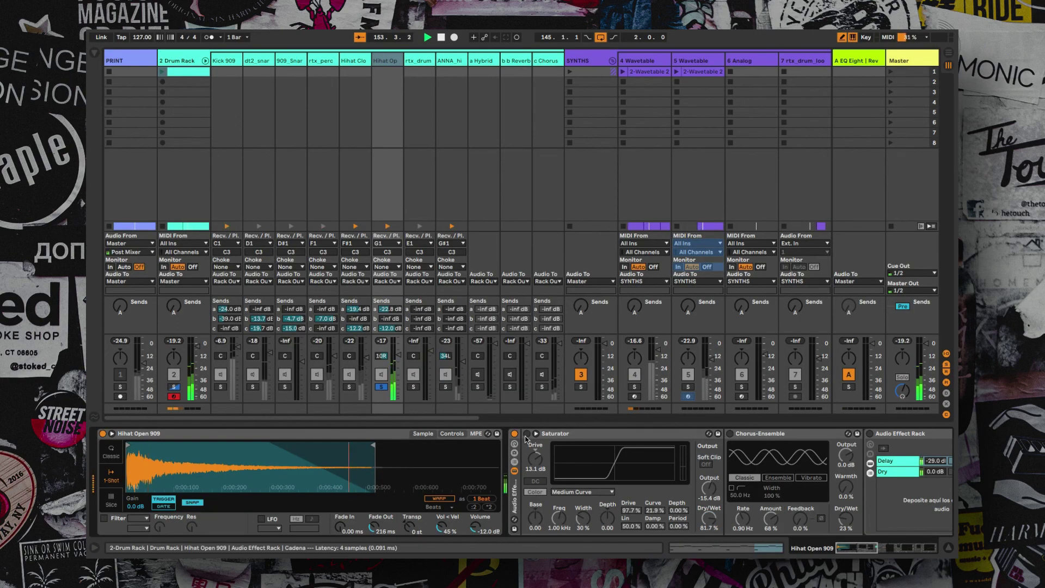
click(527, 435)
scroll(636, 436, right, 3)
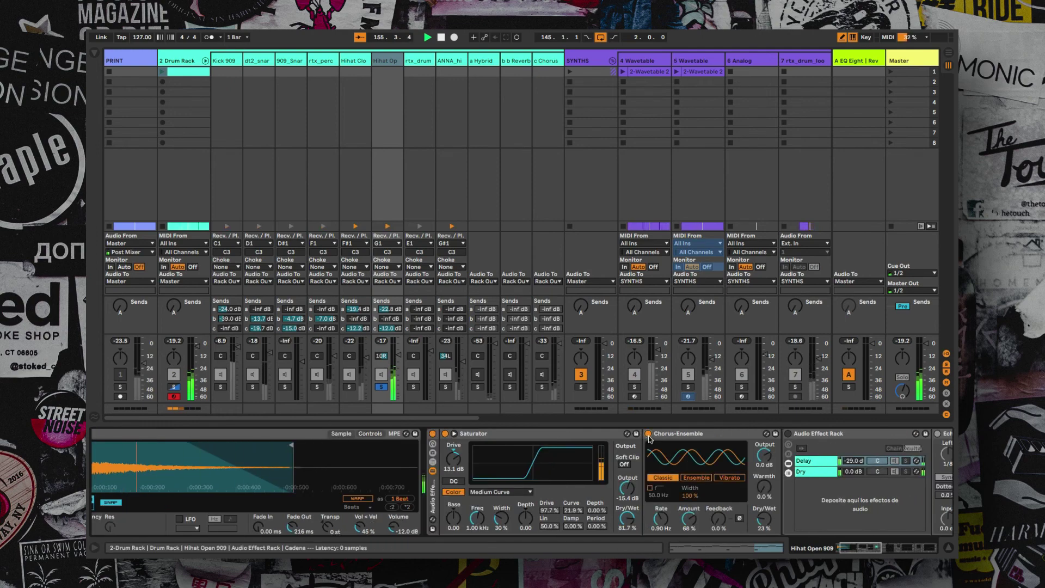
scroll(648, 438, right, 3)
scroll(649, 438, right, 4)
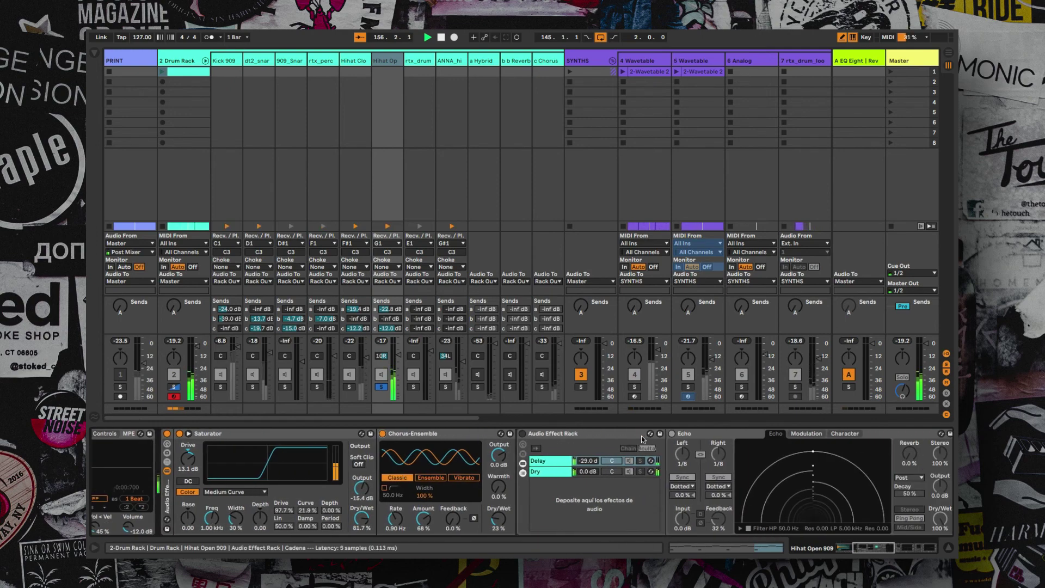
click(523, 434)
scroll(523, 436, right, 10)
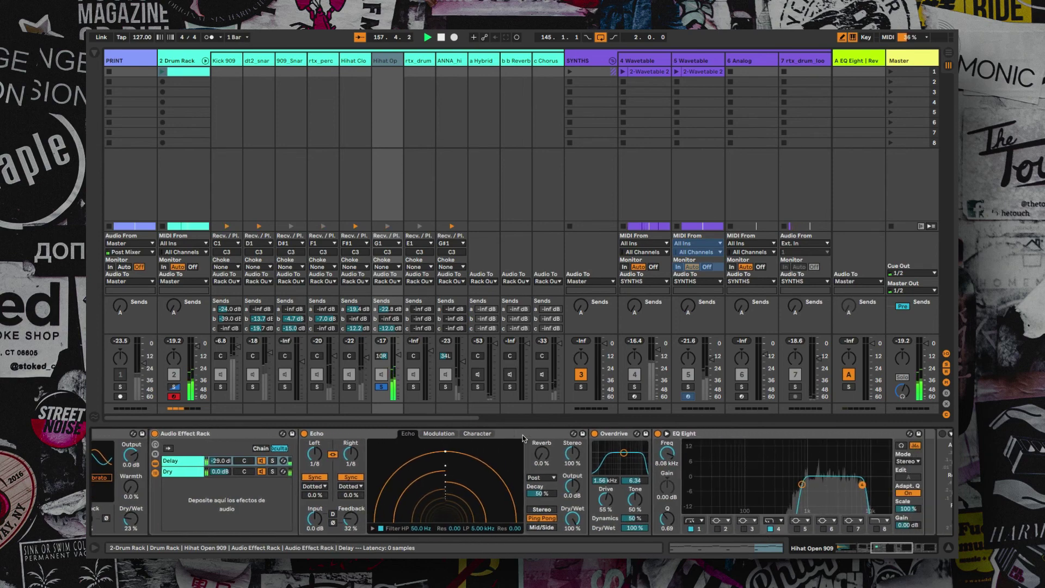
Step: Select the Delay chain in the Hihat Open 909 rack and enable the final EQ Eight after the Glue Compressor
click(221, 462)
key(Delete)
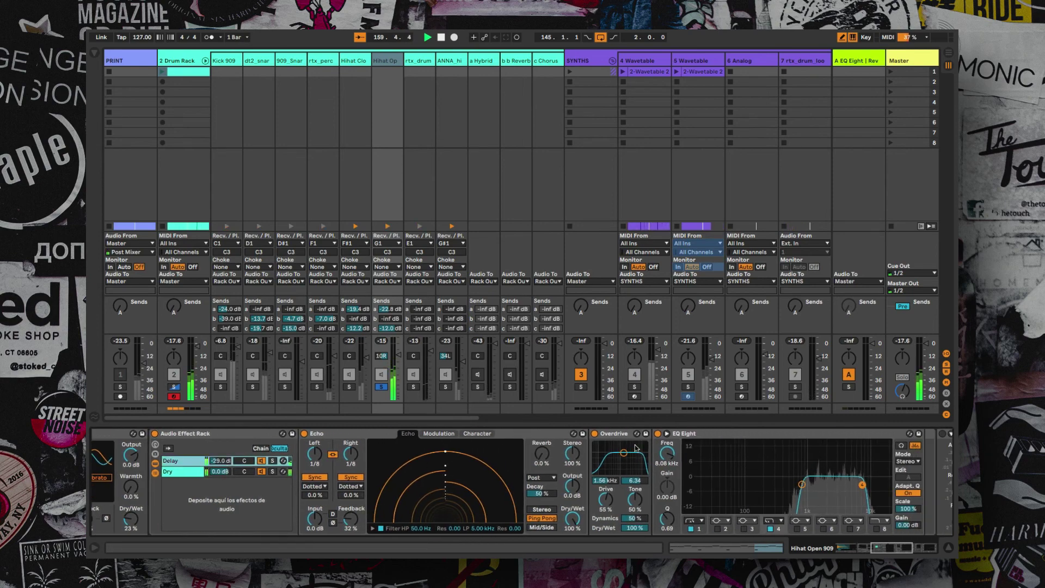
scroll(645, 446, right, 9)
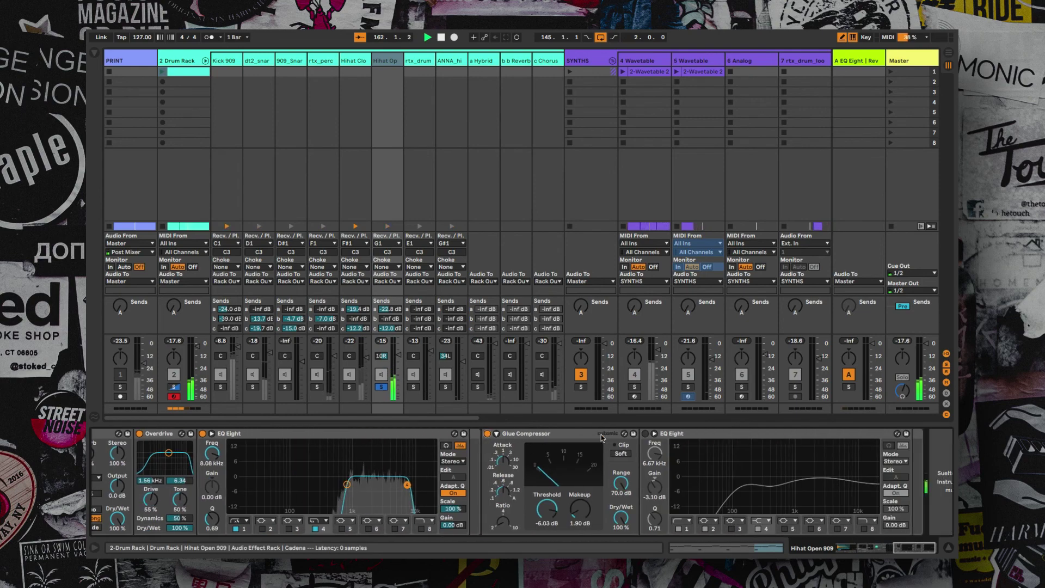
scroll(616, 434, right, 3)
click(646, 434)
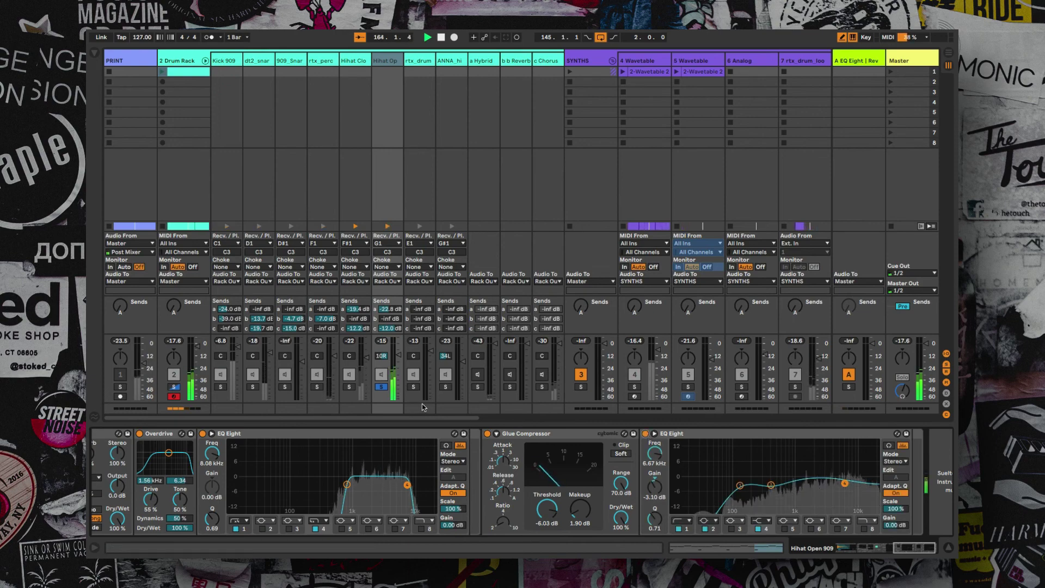
Step: Solo the Kick 909, dt2_snare, 909_Snare, rtx_perc and Hihat Closed chains alongside the Hihat Open 909
ctrl+click(220, 387)
ctrl+click(253, 387)
ctrl+click(285, 387)
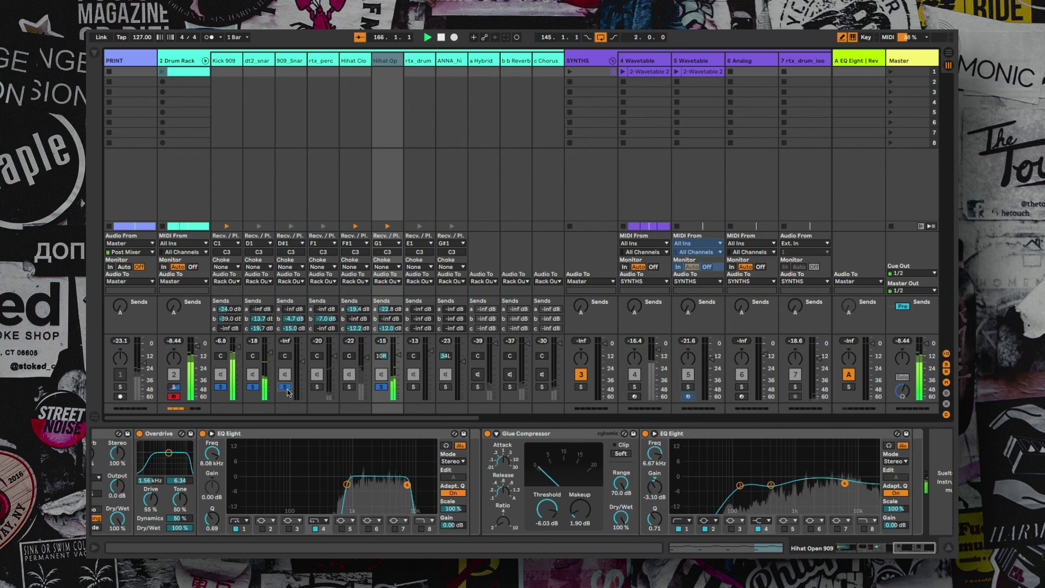
ctrl+click(317, 386)
ctrl+click(349, 387)
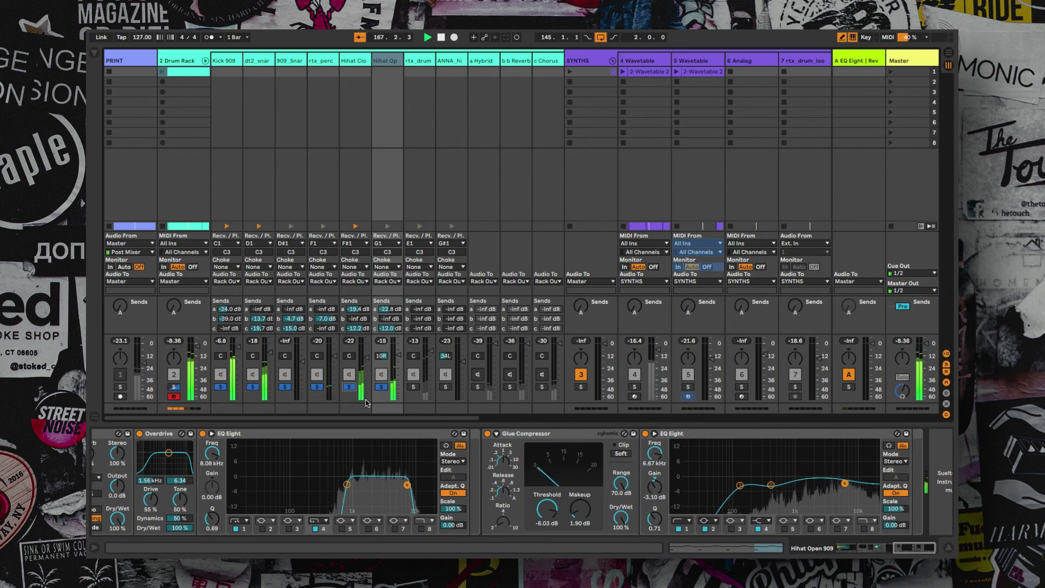
Step: Bypass and re-enable the whole Audio Effect Rack on the Hihat Open 909 to compare its sound within the drum mix
scroll(337, 459, left, 5)
scroll(337, 459, left, 8)
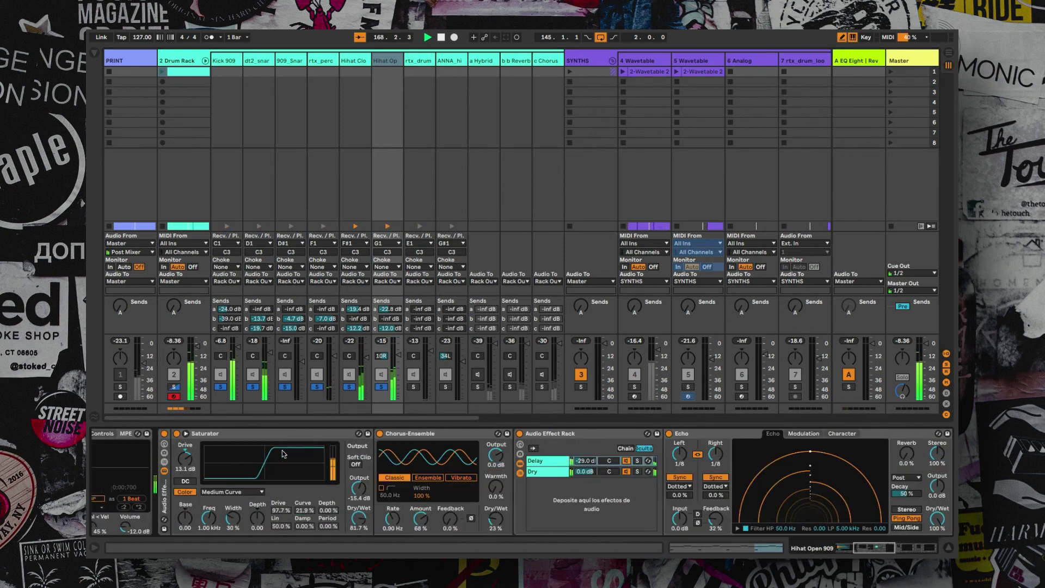
click(369, 434)
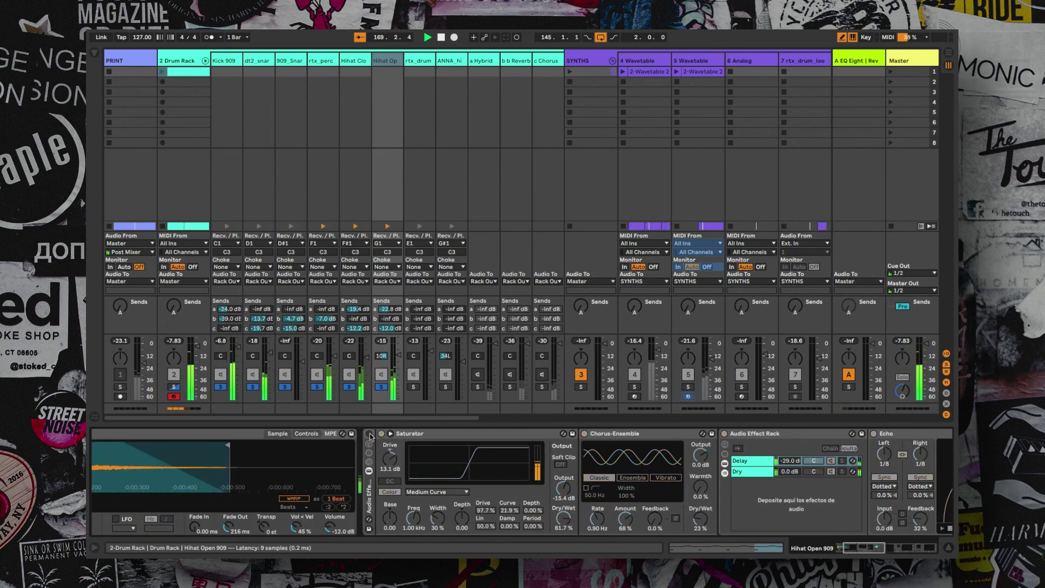
click(369, 434)
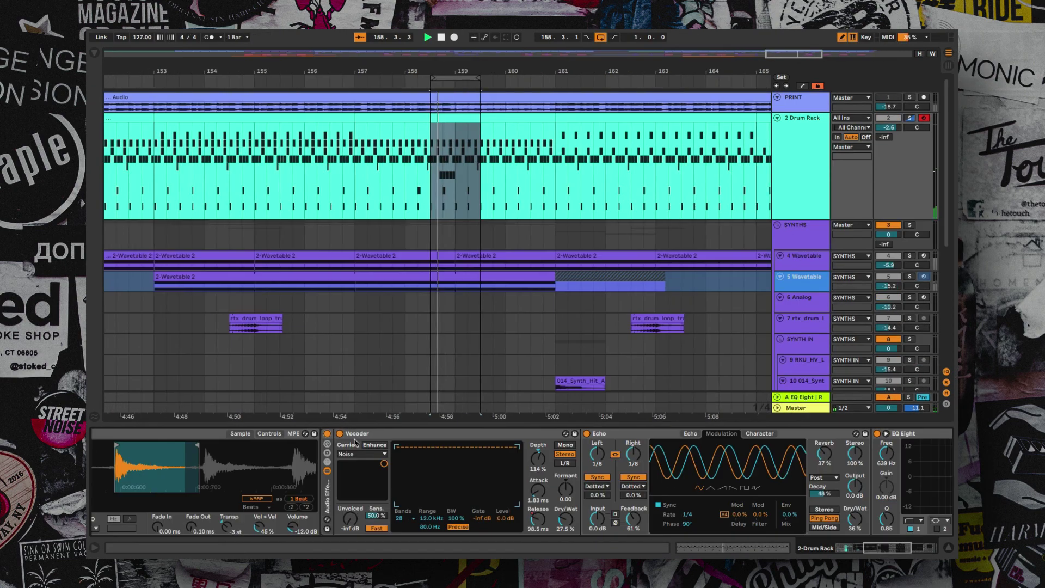
Step: Review the Vocoder, Echo, EQ Eight and Glue Compressor chain on the Drum Rack sound during playback
scroll(430, 442, right, 5)
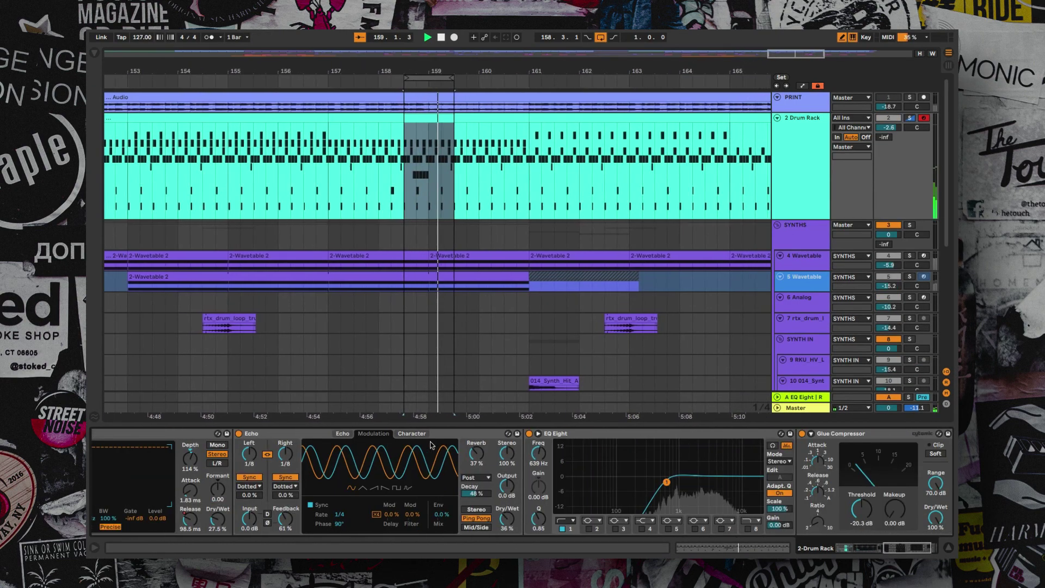
scroll(430, 444, left, 5)
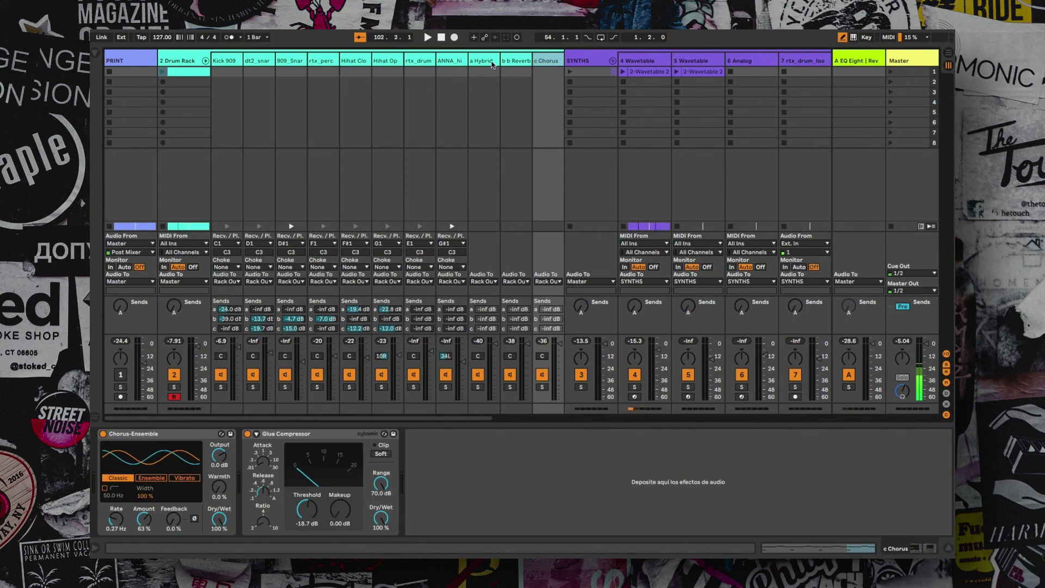
Step: Review the Drum Rack's return chains a Hybrid Reverb, b Reverb and c Chorus and their devices
click(164, 60)
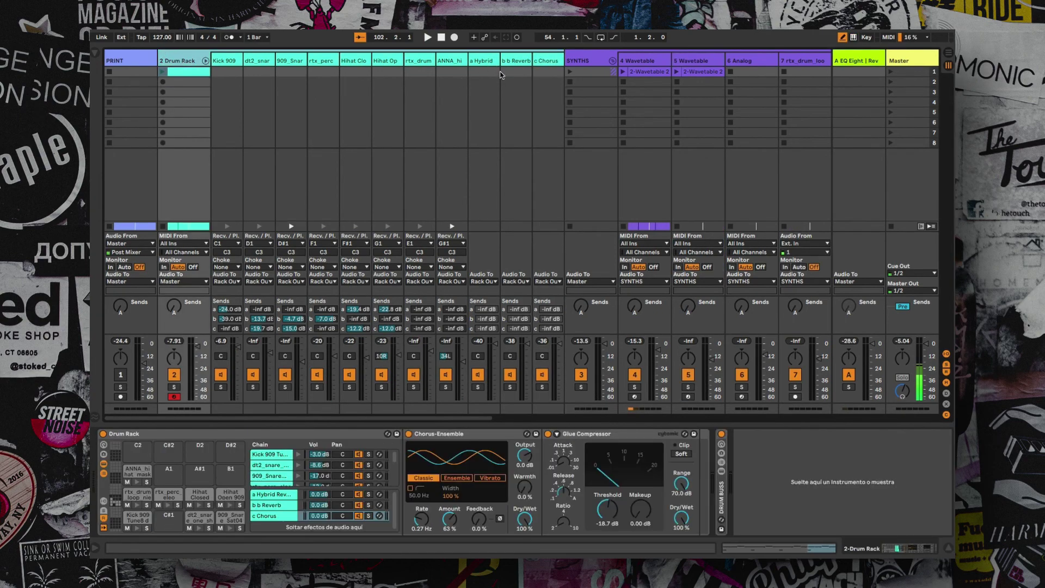
click(483, 63)
click(547, 63)
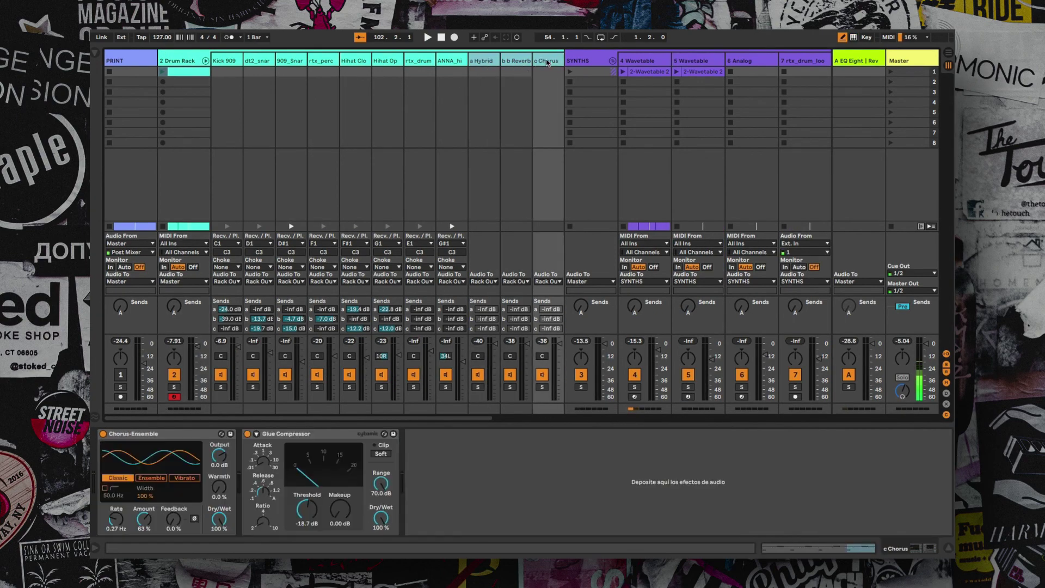
click(484, 64)
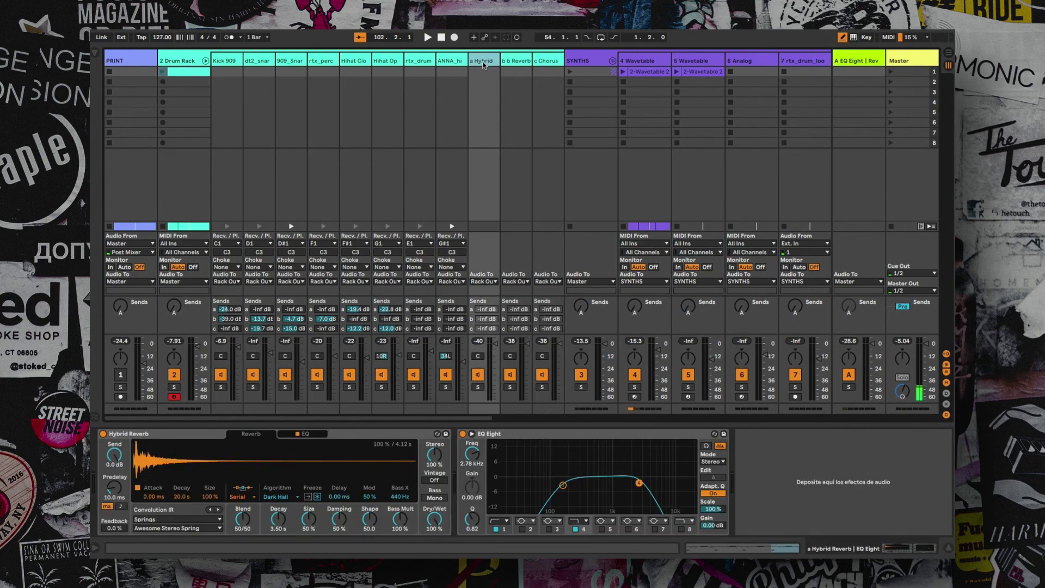
click(515, 63)
click(547, 61)
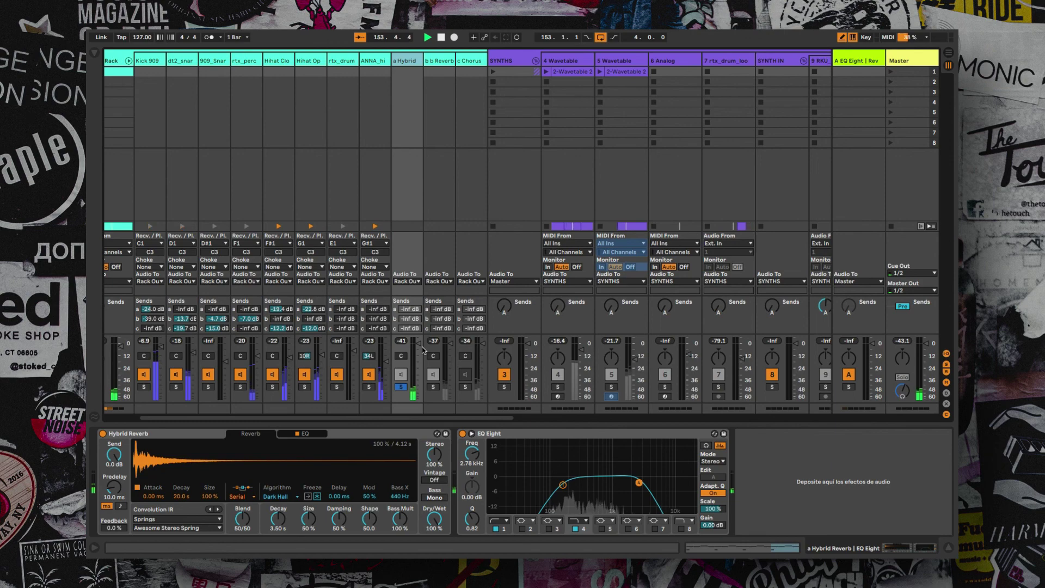
Step: Solo the b Reverb and c Chorus return chains in turn during playback
click(434, 387)
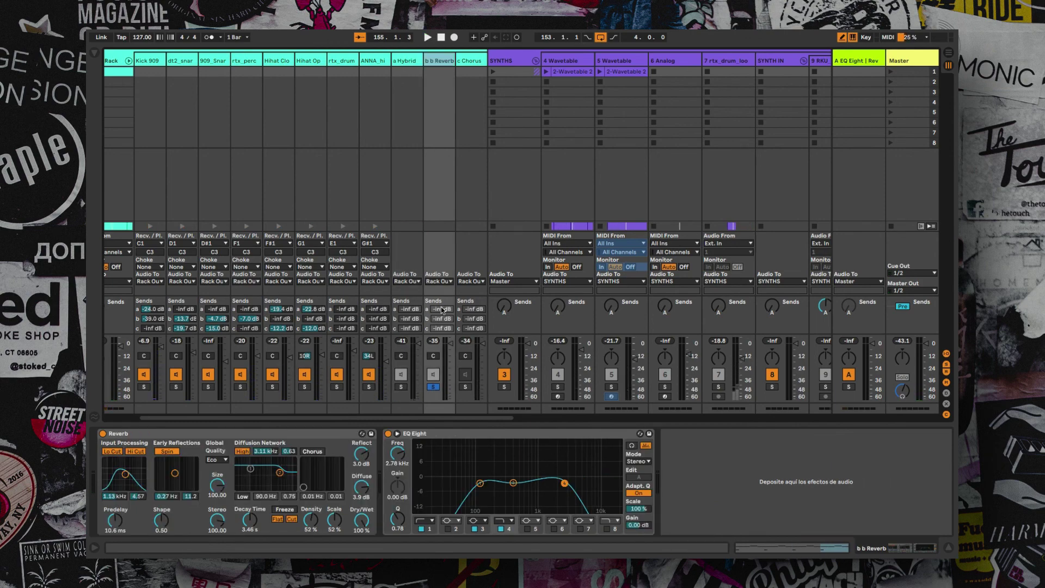
key(space)
click(468, 376)
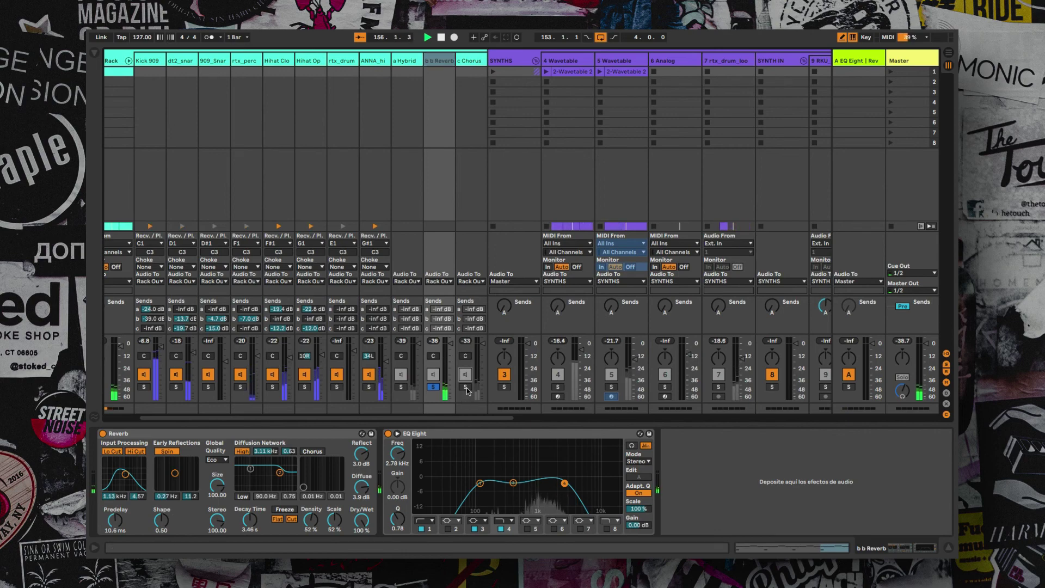
click(466, 387)
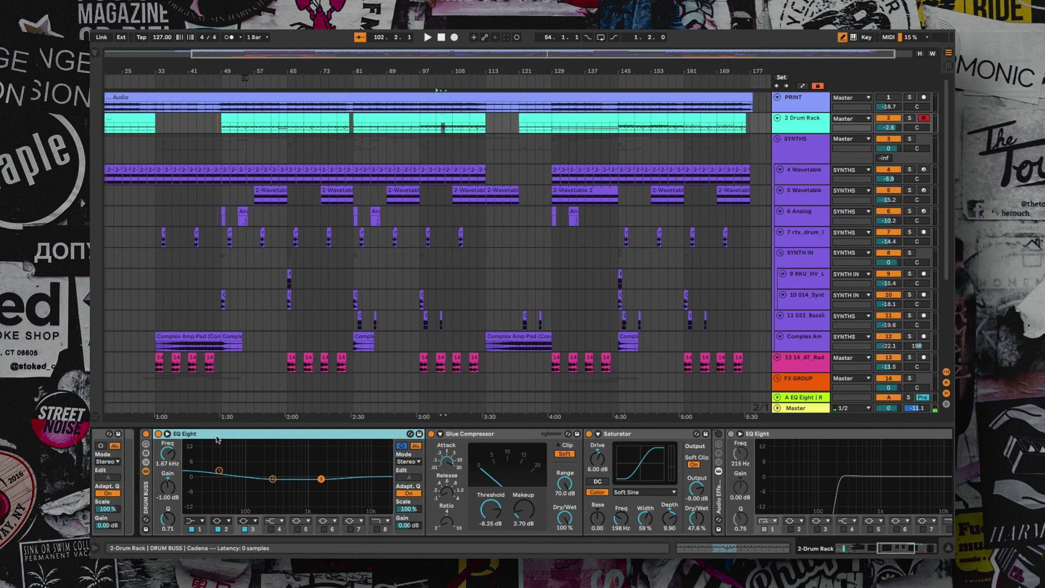
Step: Step through the DRUM BUSS rack from EQ Eight to Glue Compressor, Saturator and the following device
key(Right)
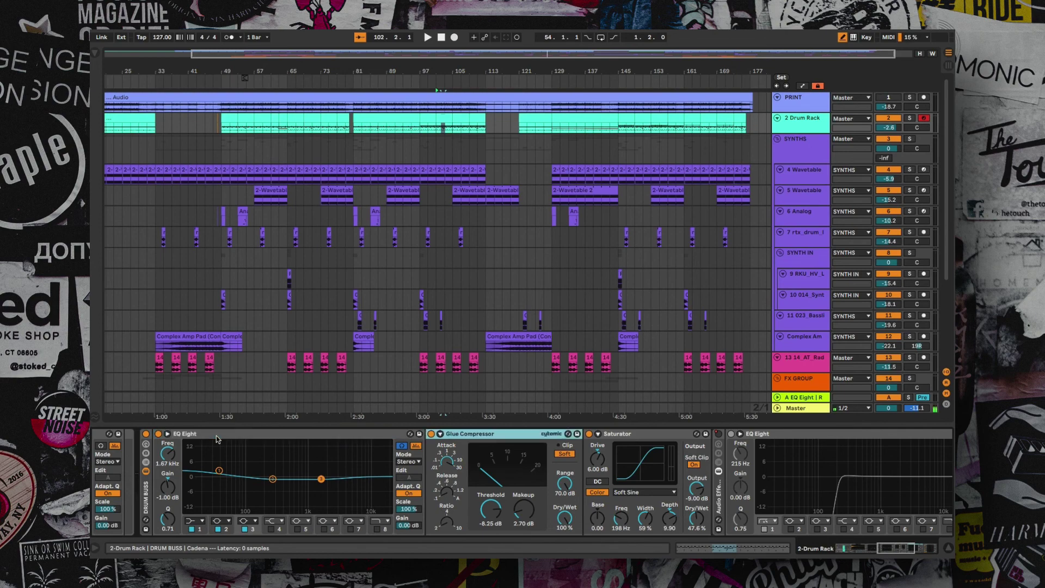
key(Right)
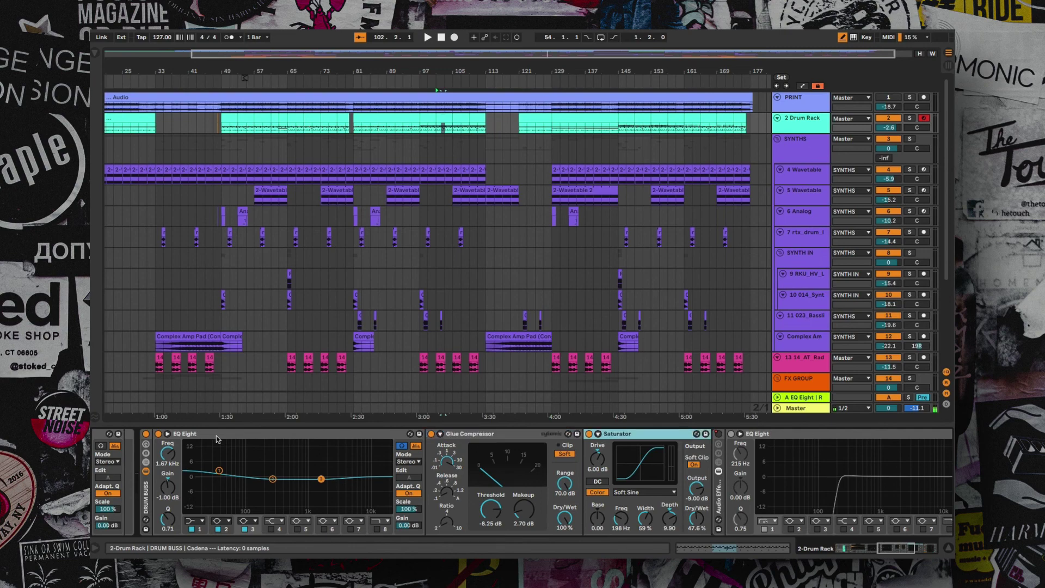
key(Right)
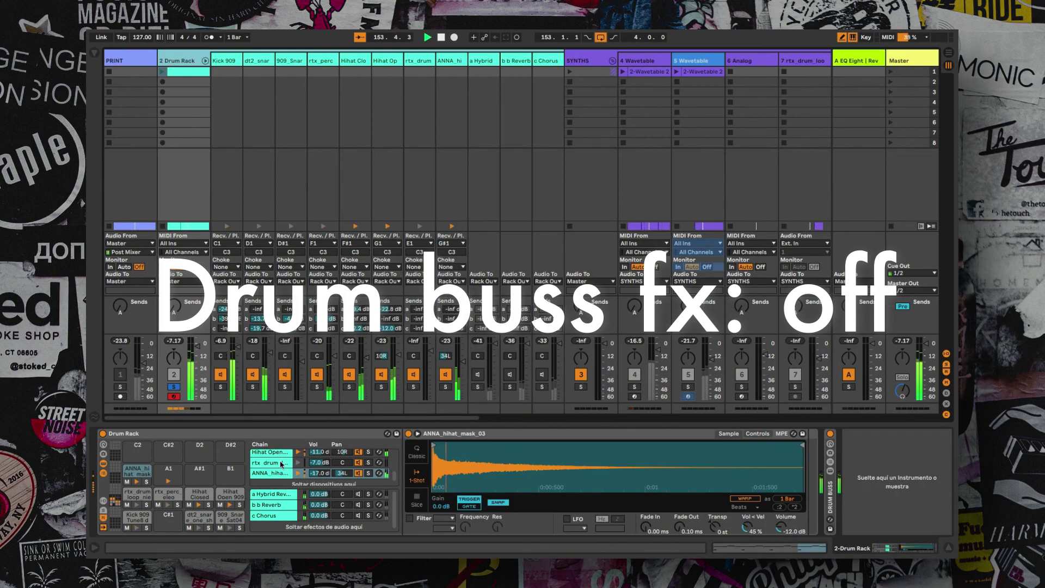
Step: Step upward through the Drum Rack chains from rtx_drum during playback and toggle the Drum Rack track's solo
click(280, 463)
key(Up)
key(Up)
key(Up)
key(Up)
key(Up)
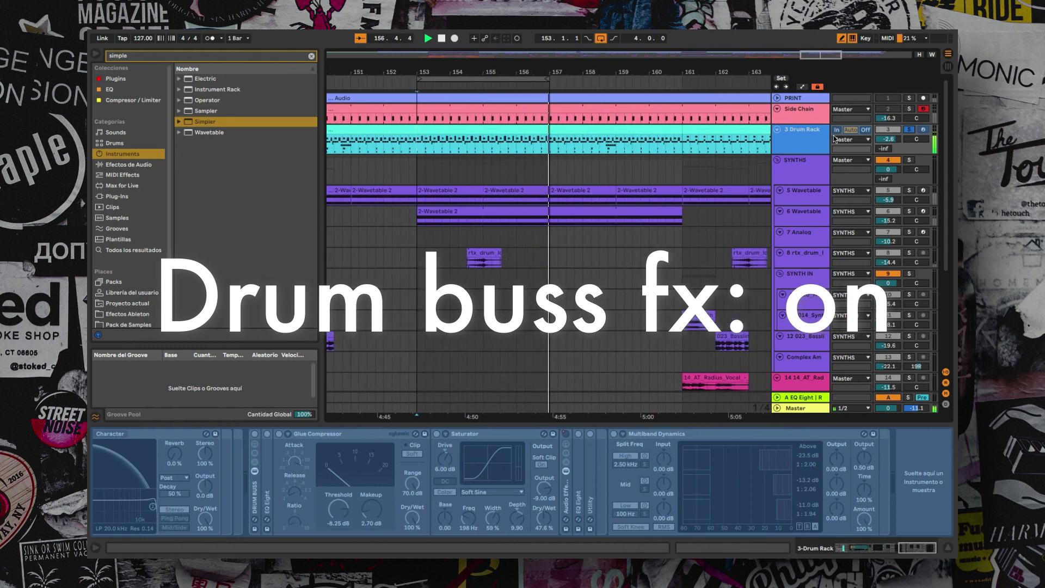
click(909, 130)
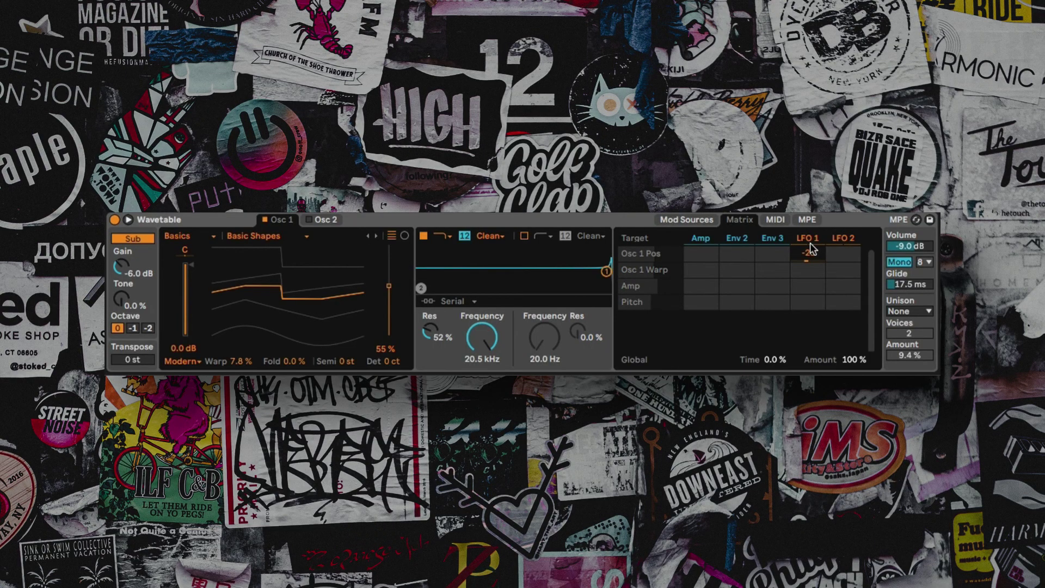
Step: Inspect Wavetable's LFO 1 settings and its modulation of Osc 1 Pos in the modulation matrix
click(808, 239)
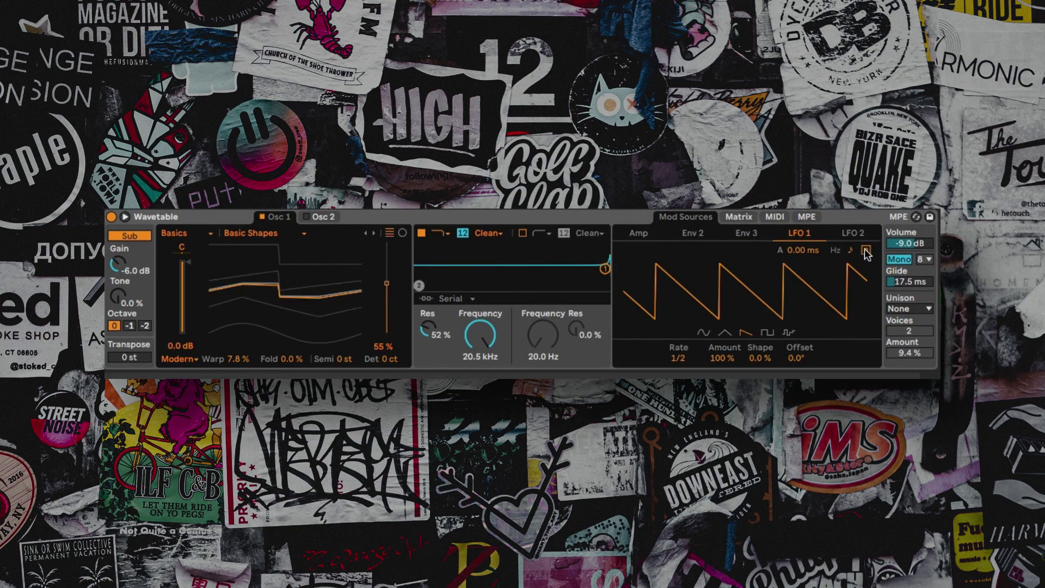
click(752, 216)
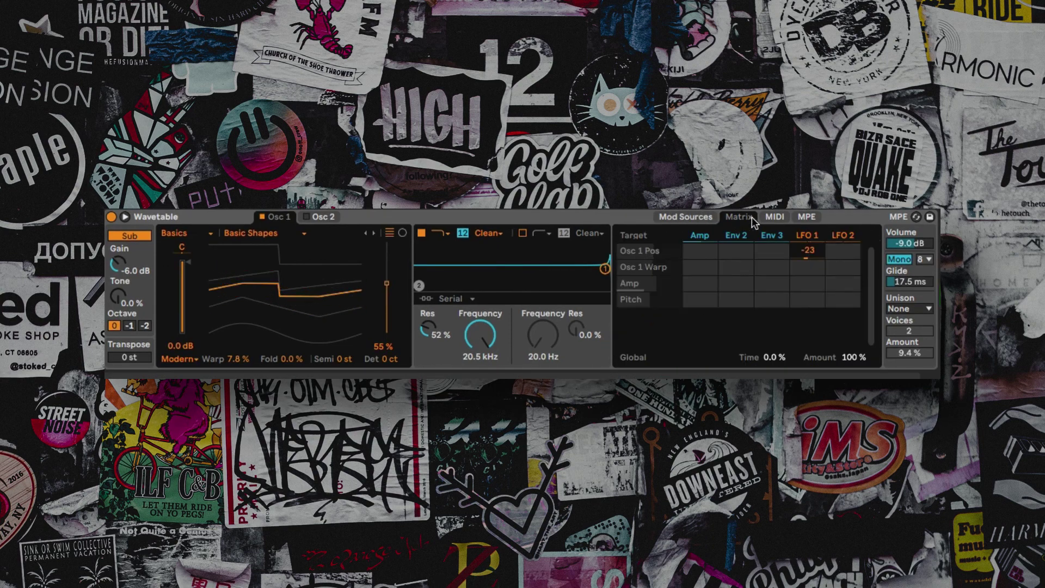
click(812, 236)
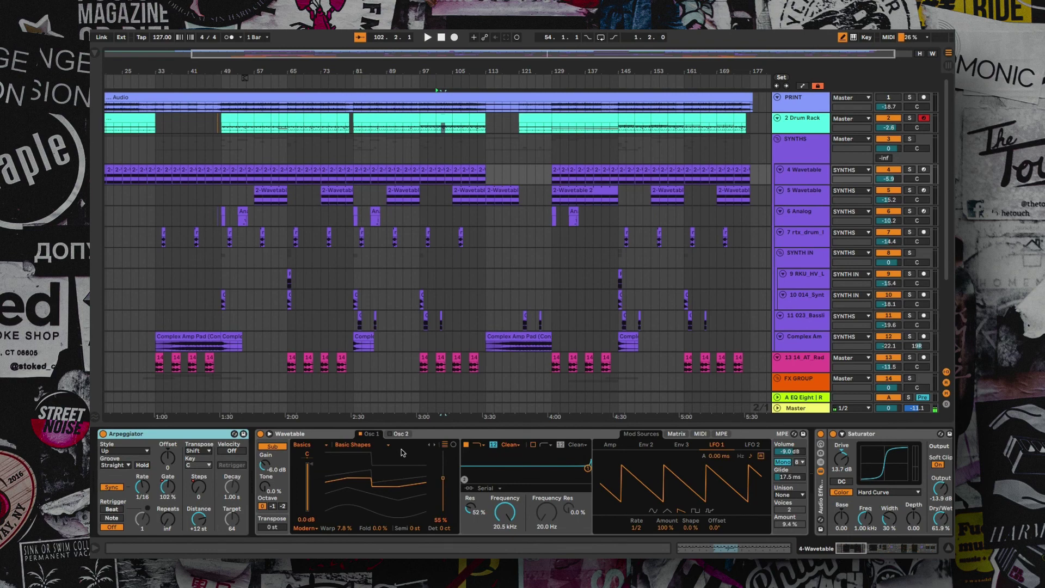
Step: Step through the 4 Wavetable effect chain from Saturator to EQ Eight, Dynamic Tube, Chorus-Ensemble, Limiter and the Delay rack
scroll(516, 434, right, 5)
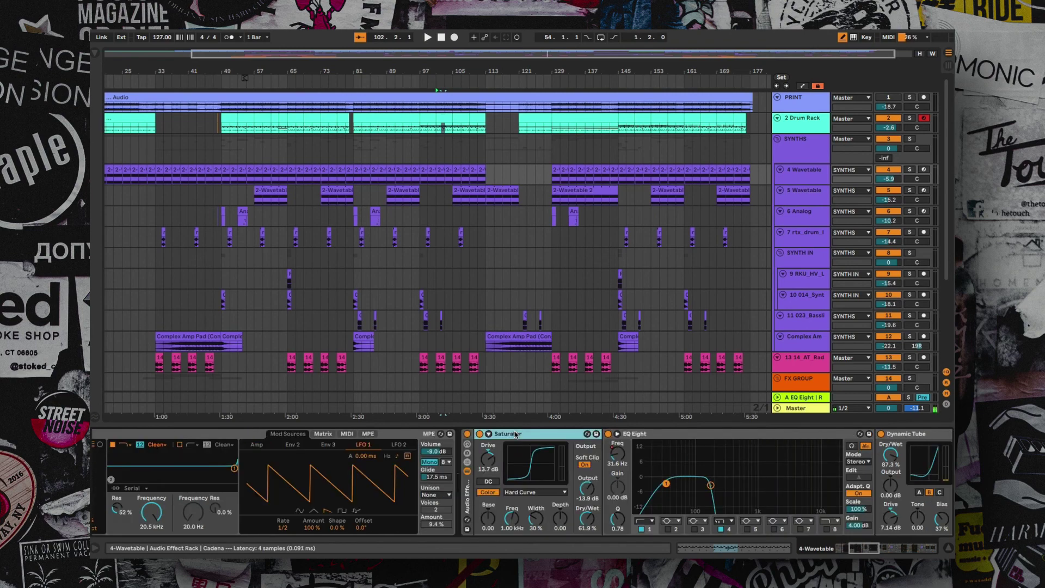
key(Right)
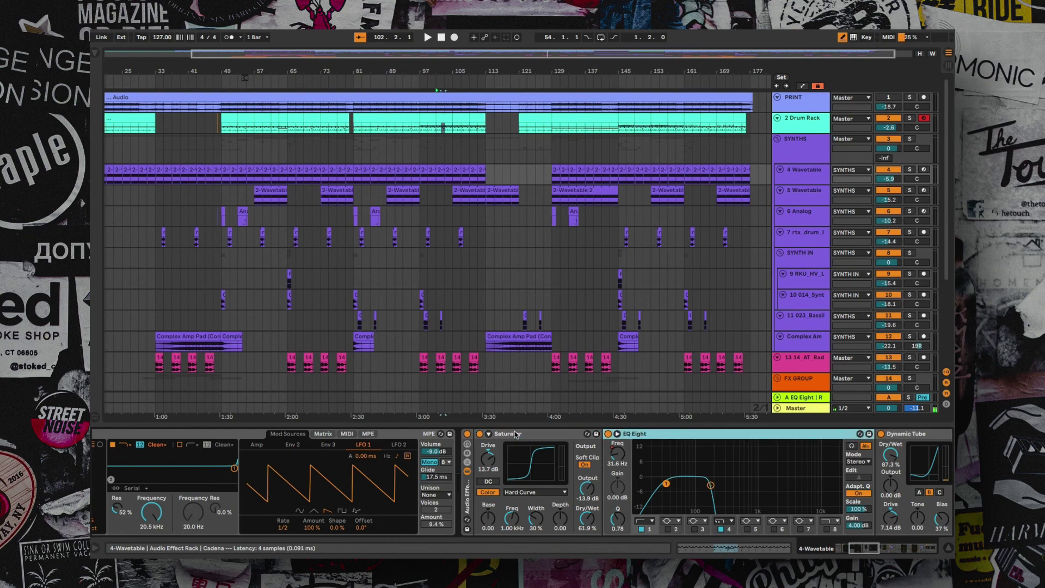
key(Right)
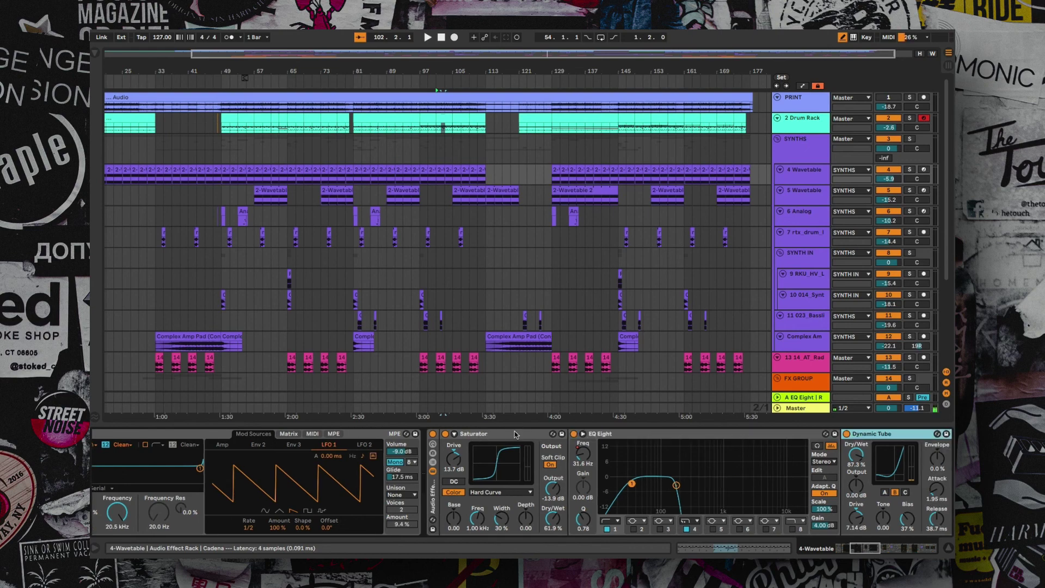
key(Right)
key(Right)
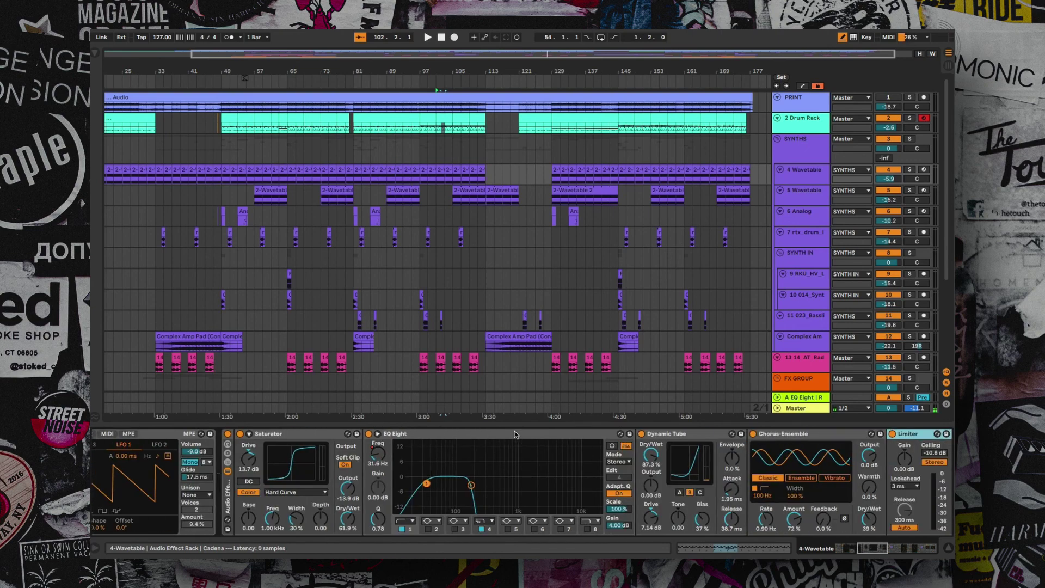
key(Right)
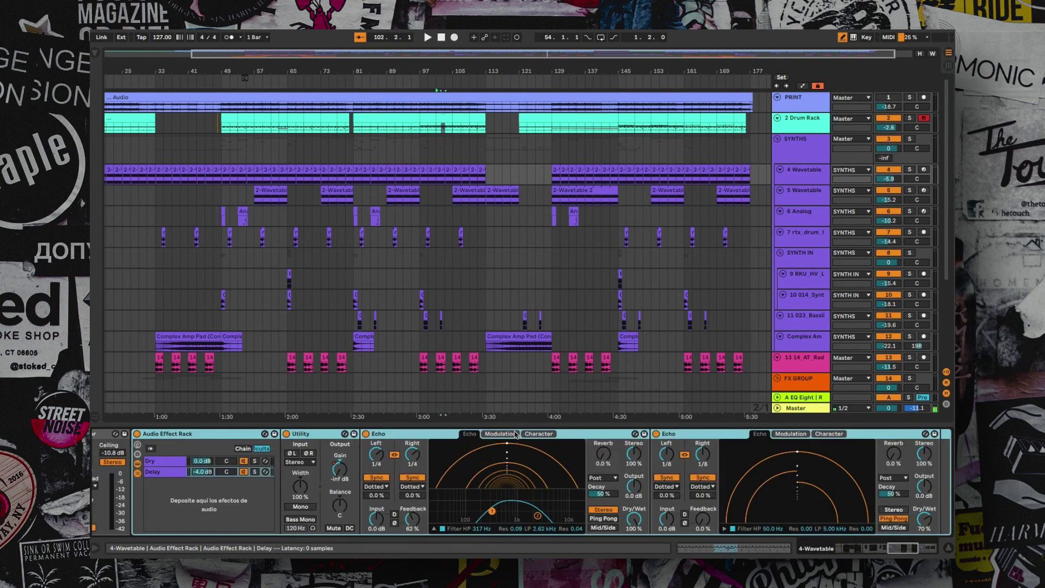
key(Right)
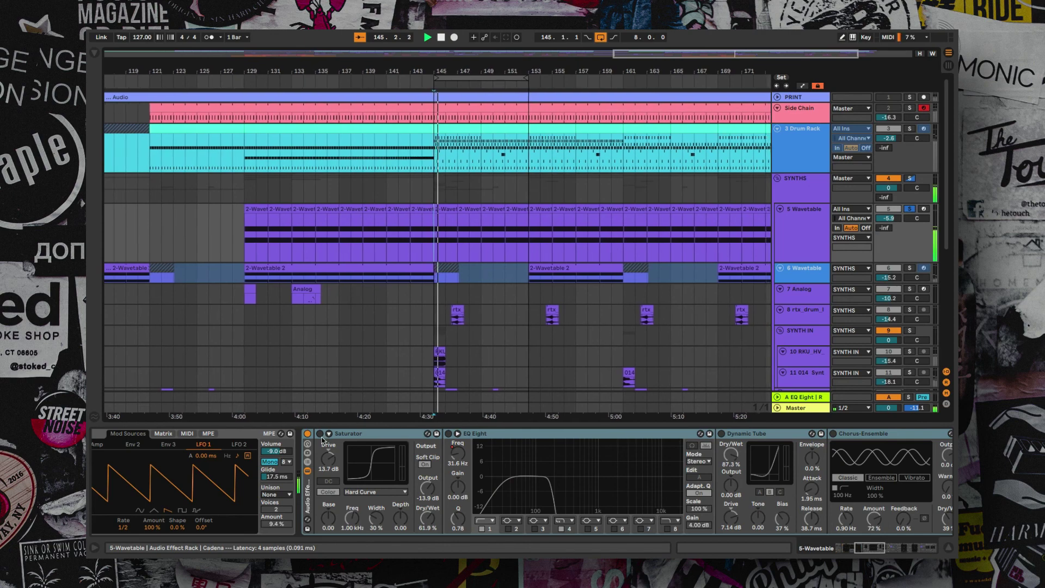
Step: Enable the Saturator, EQ Eight and Dynamic Tube in turn on the 5 Wavetable track during playback
click(320, 434)
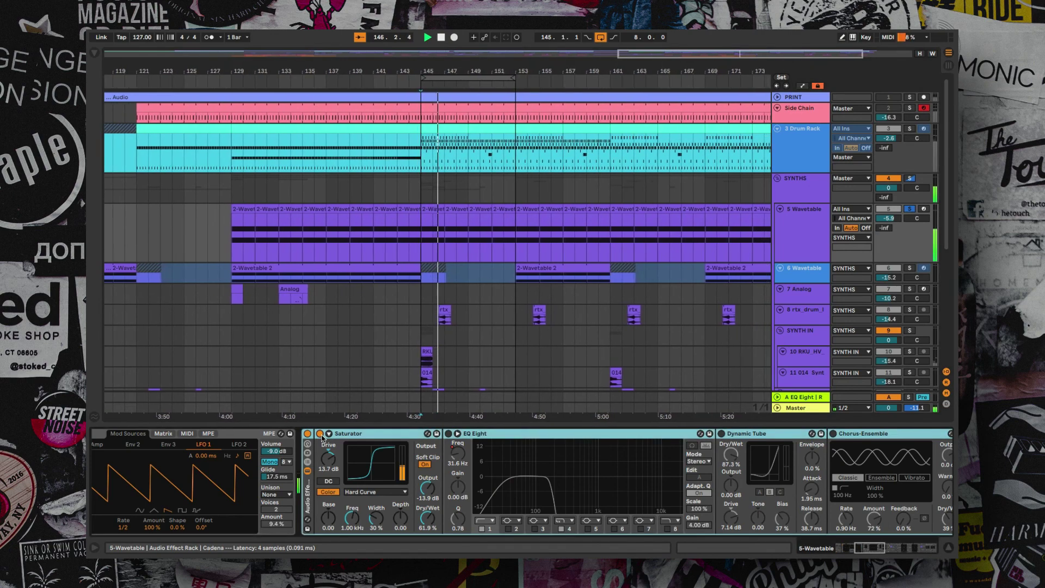
click(449, 434)
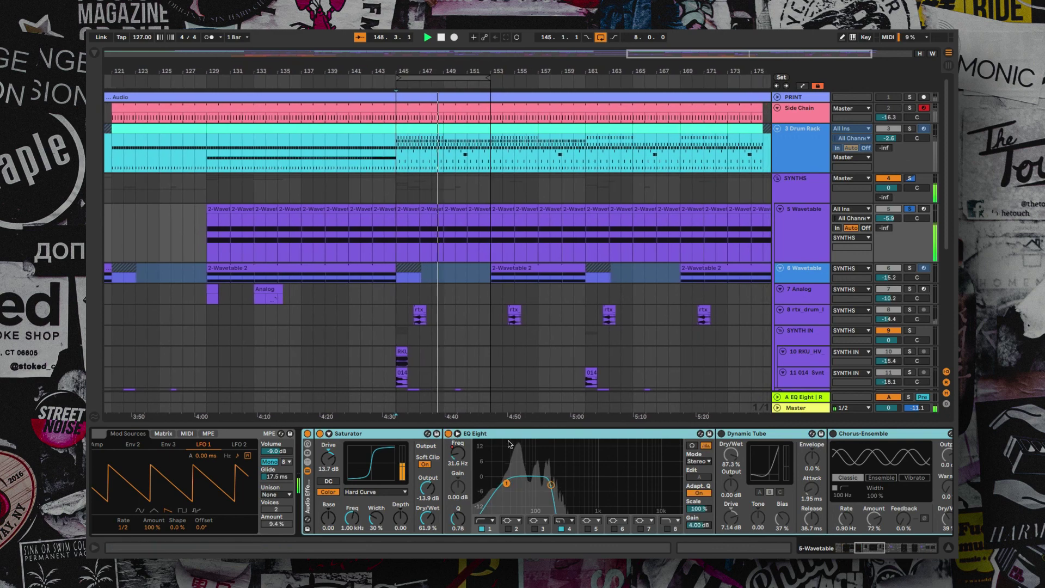
scroll(609, 440, right, 3)
click(609, 435)
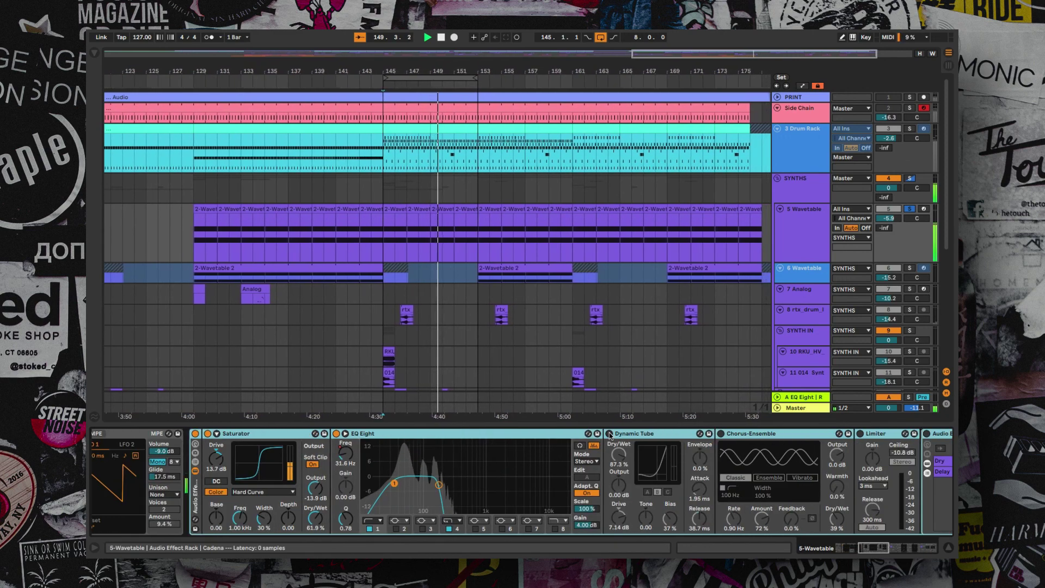
Step: Enable the Chorus-Ensemble, the Limiter and the Dry/Delay Audio Effect Rack on the 5 Wavetable track during playback
scroll(609, 437, right, 3)
scroll(610, 435, right, 1)
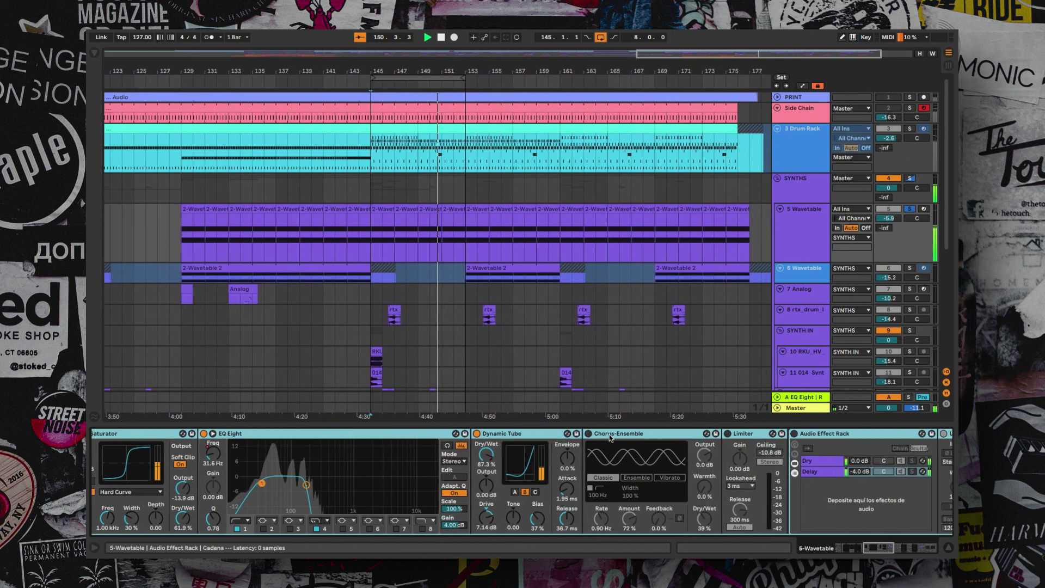
click(589, 434)
scroll(588, 436, right, 3)
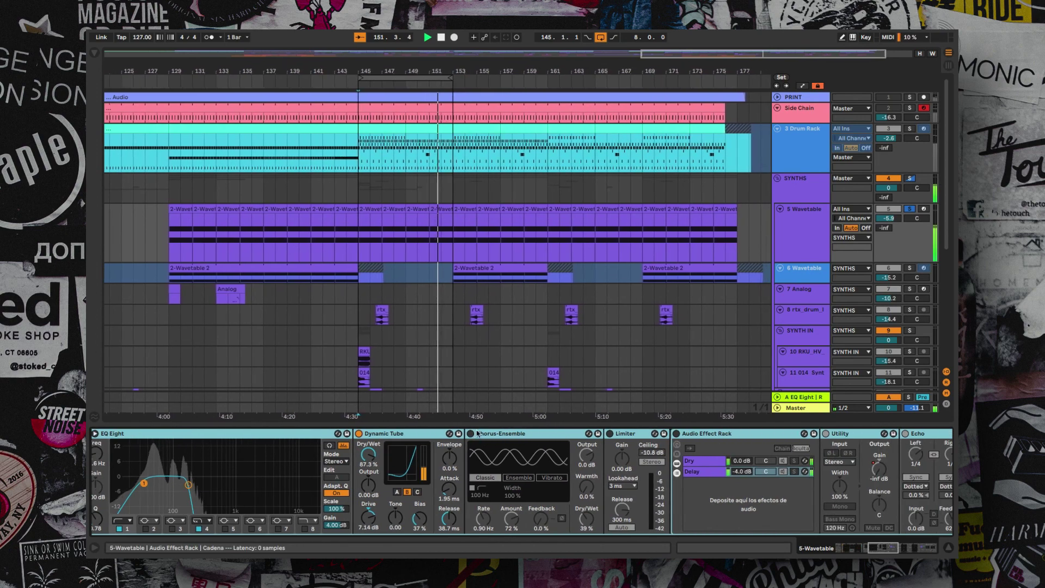
scroll(539, 441, right, 2)
click(543, 434)
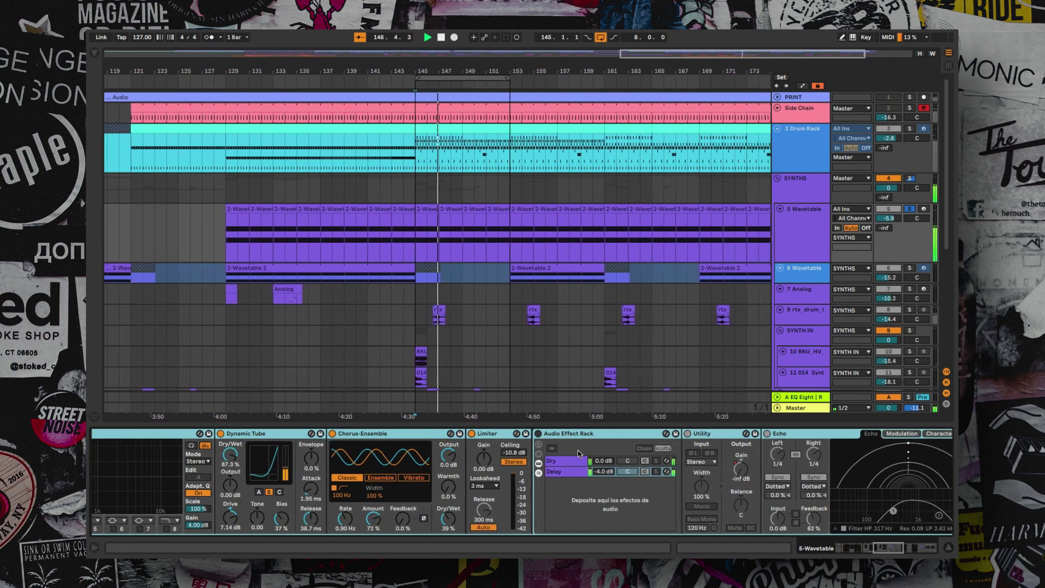
scroll(539, 436, right, 2)
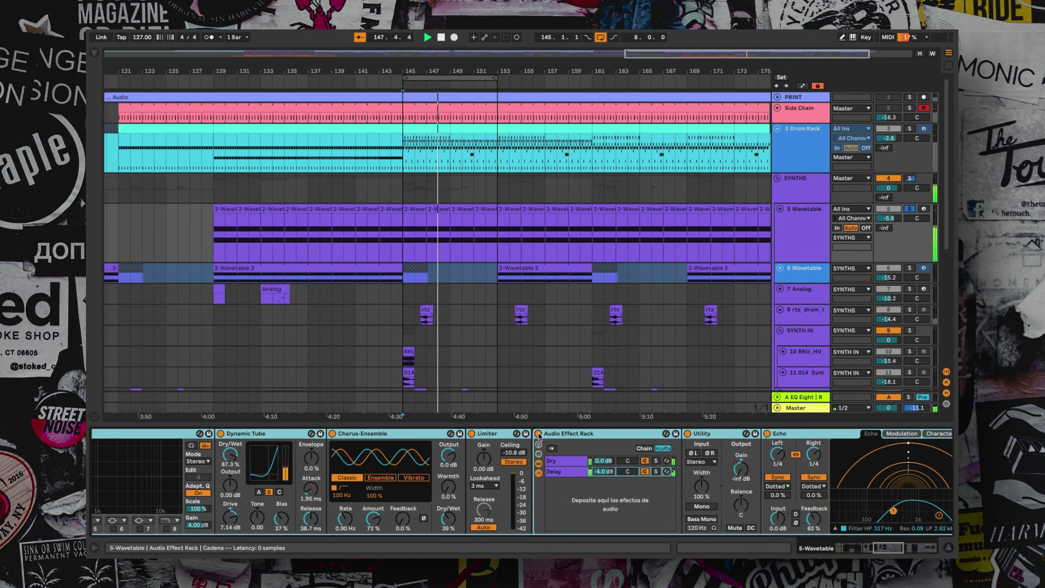
Step: Examine the Delay chain's Utility and two Echo devices and the Reverb/Dry rack that follows
scroll(539, 435, right, 4)
scroll(539, 436, right, 10)
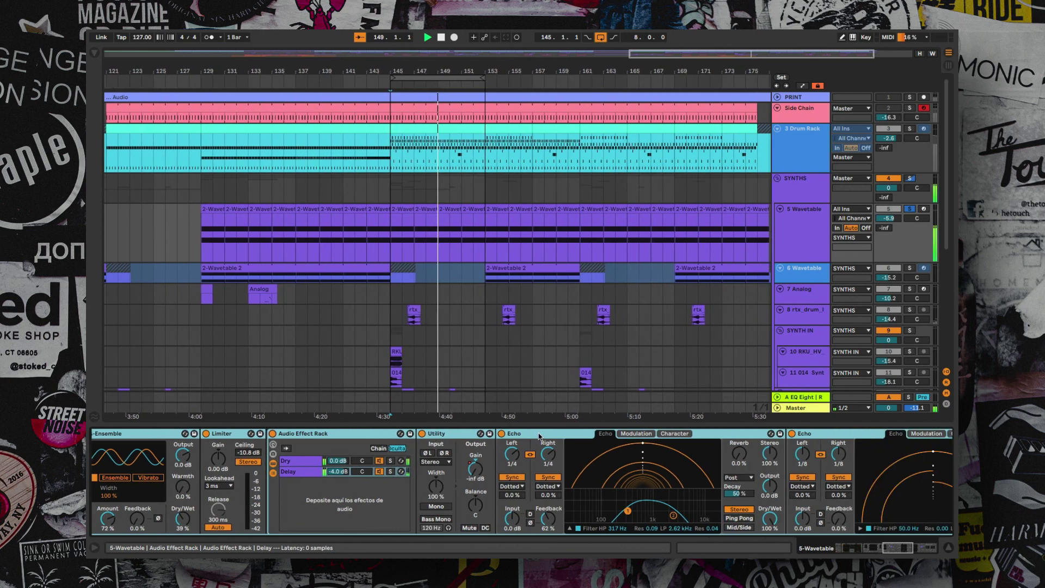
scroll(672, 442, right, 4)
scroll(387, 472, left, 7)
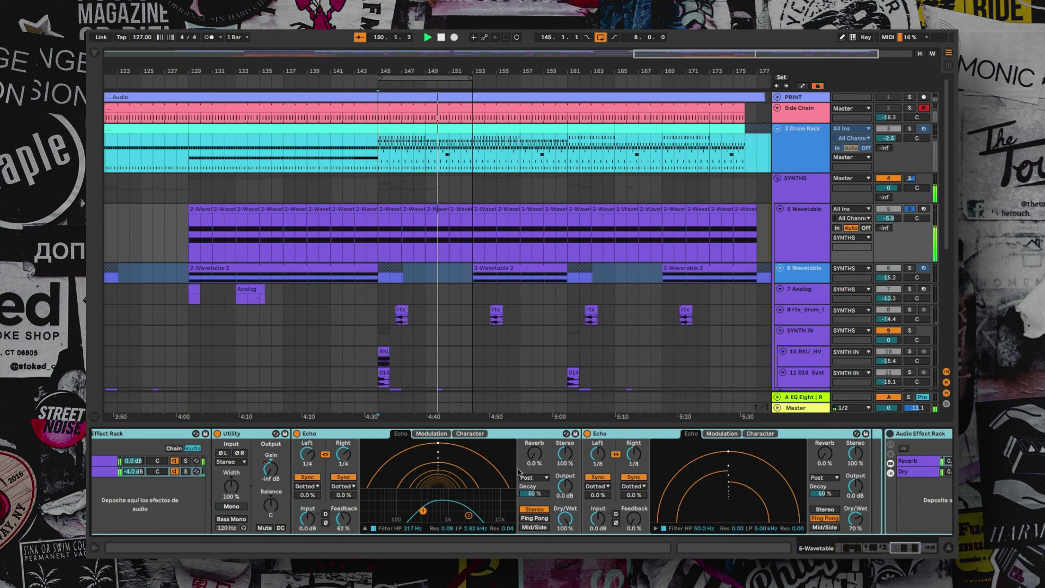
scroll(387, 472, left, 2)
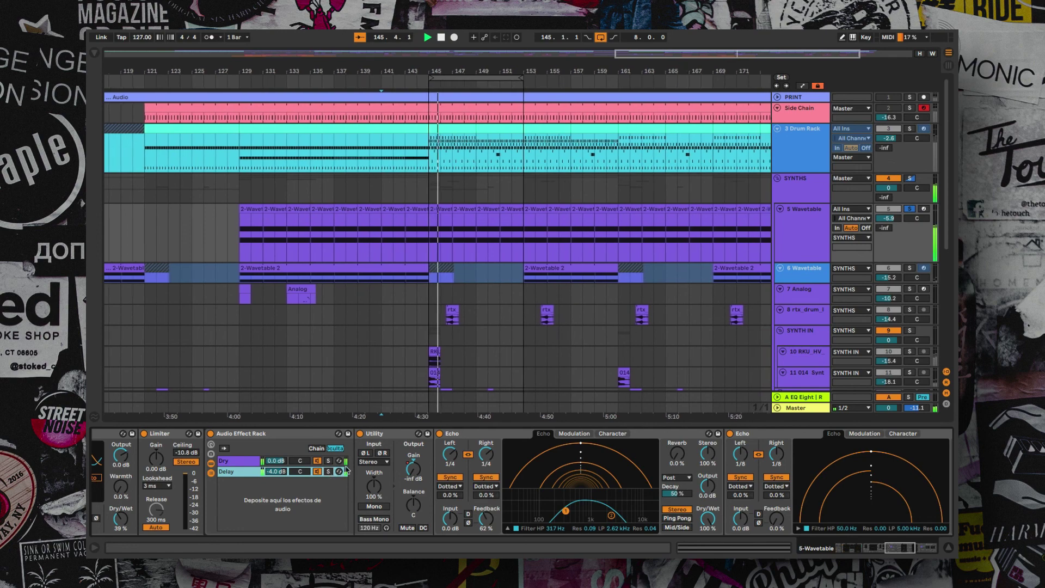
scroll(490, 480, down, 10)
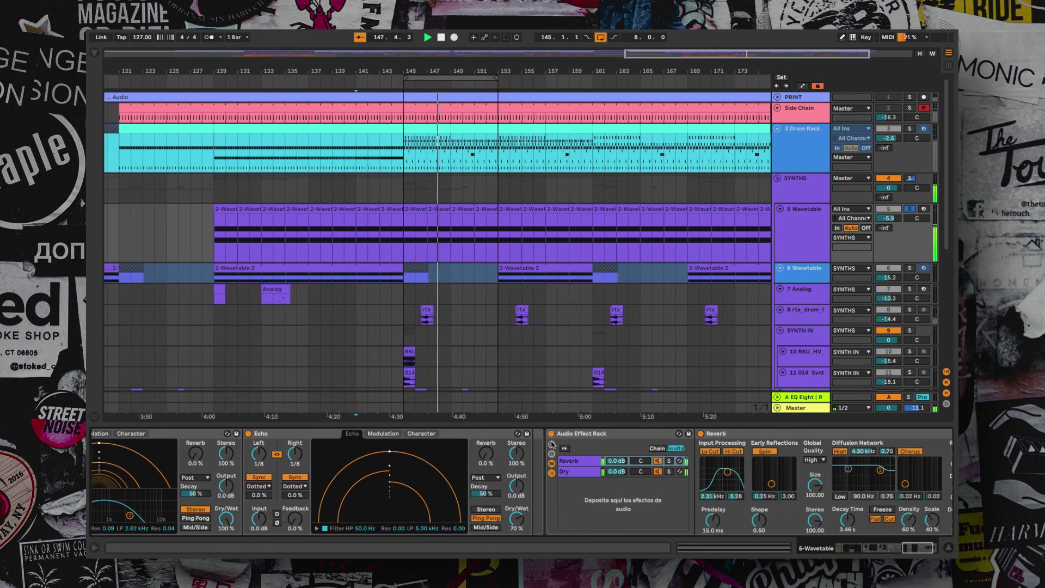
scroll(572, 442, down, 3)
scroll(552, 445, up, 5)
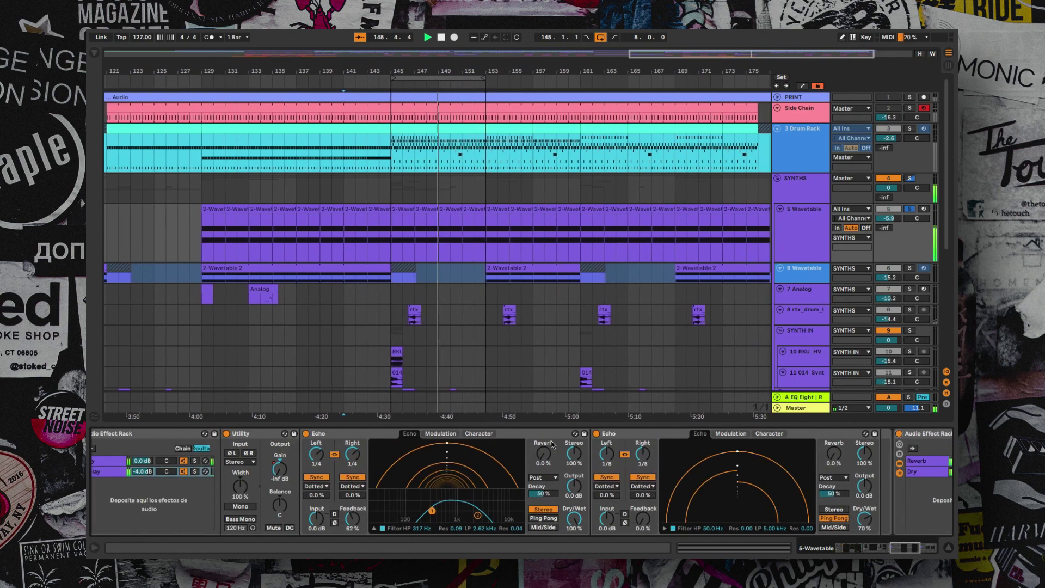
Step: Switch to Patreon, search for "rhodes studio", open the Rhodes Studio creator page and browse its posts
click(910, 130)
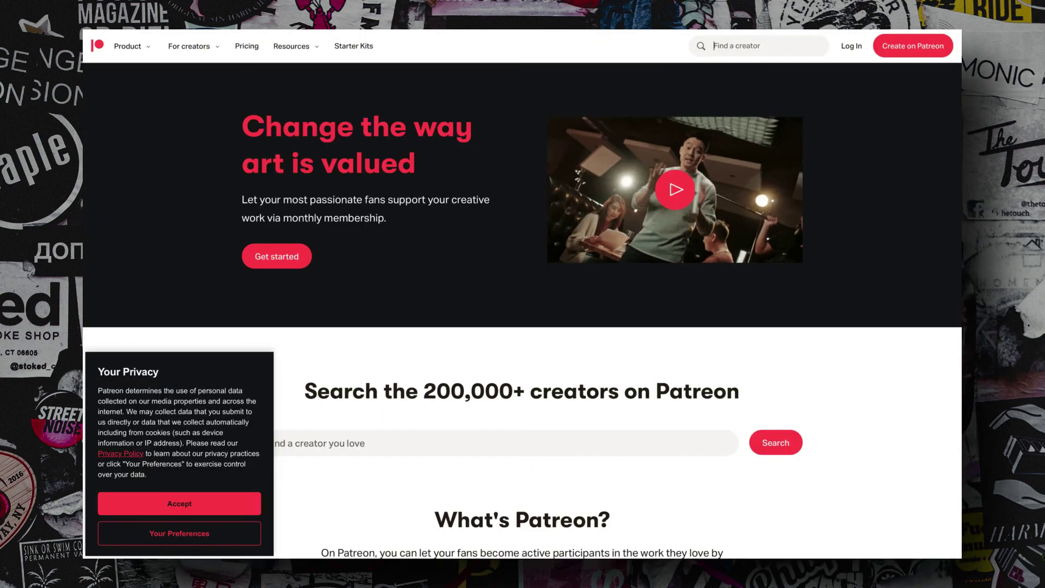
text(rhodes studio)
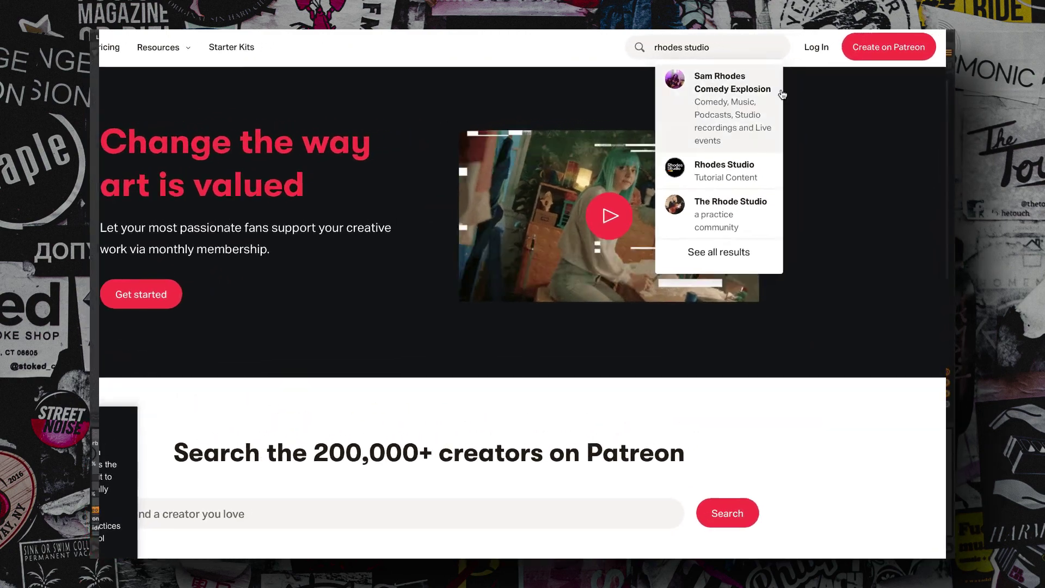
click(786, 164)
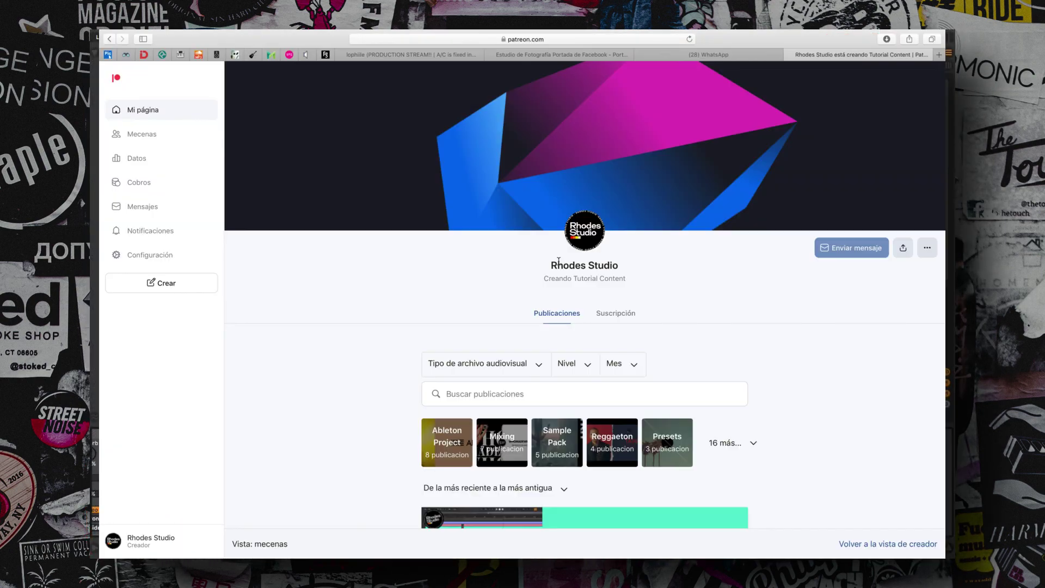
scroll(559, 261, down, 1)
scroll(558, 262, down, 5)
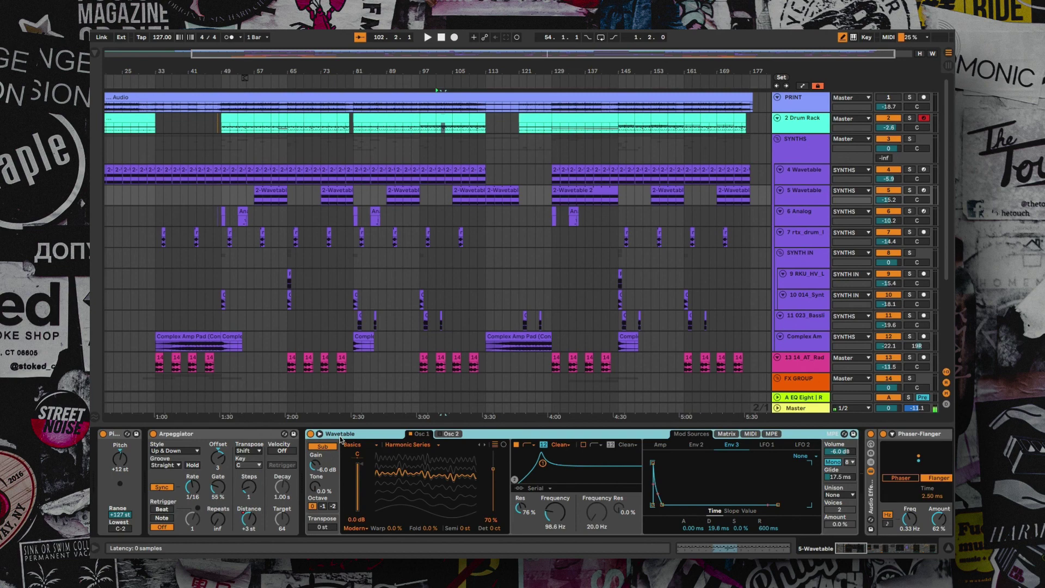
Step: Inspect the second Wavetable track's Arpeggiator and the Env 2 modulation of Filter 1 Freq in Wavetable's matrix
click(229, 434)
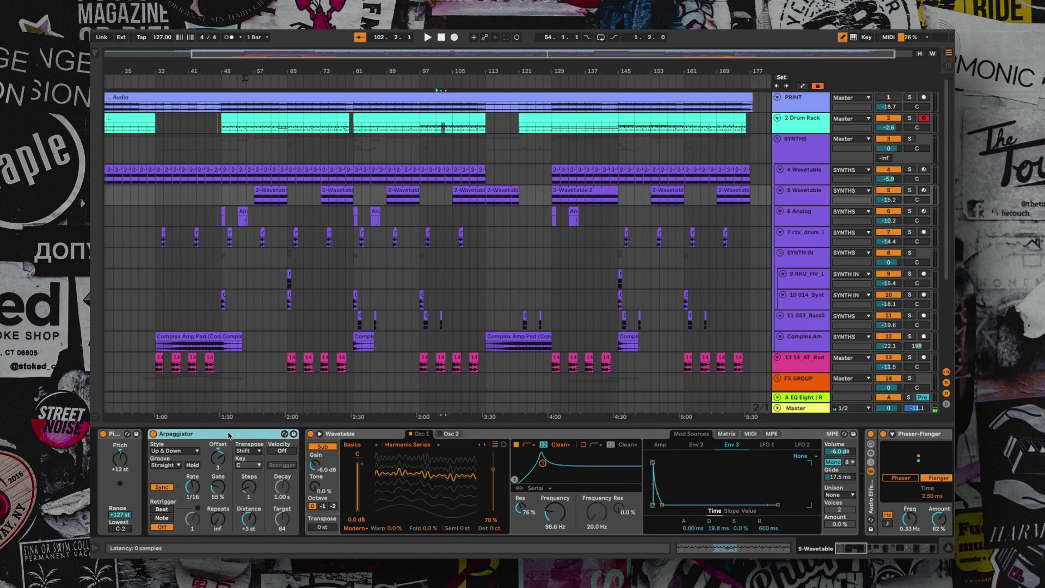
click(731, 435)
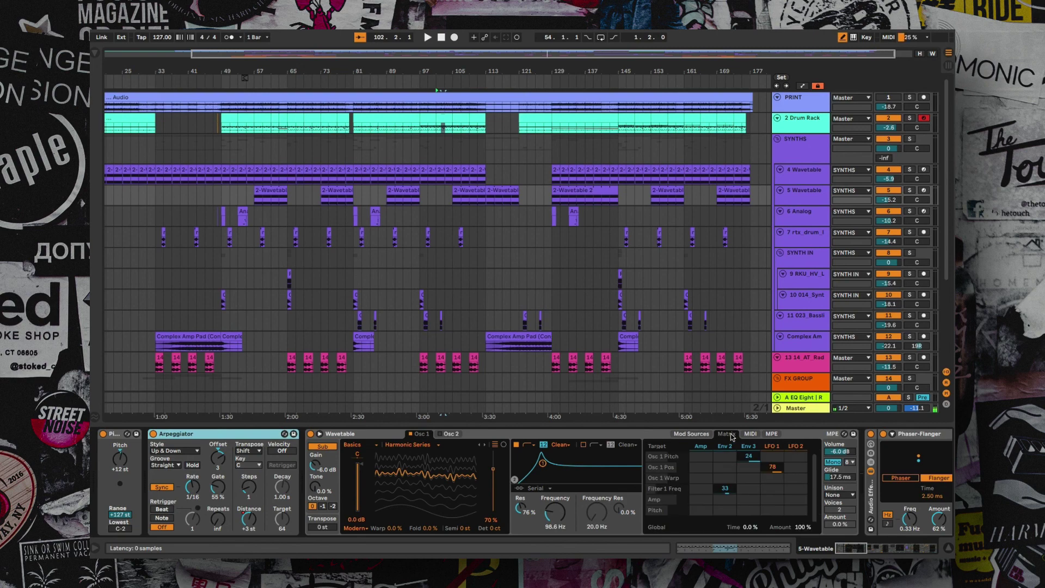
click(741, 489)
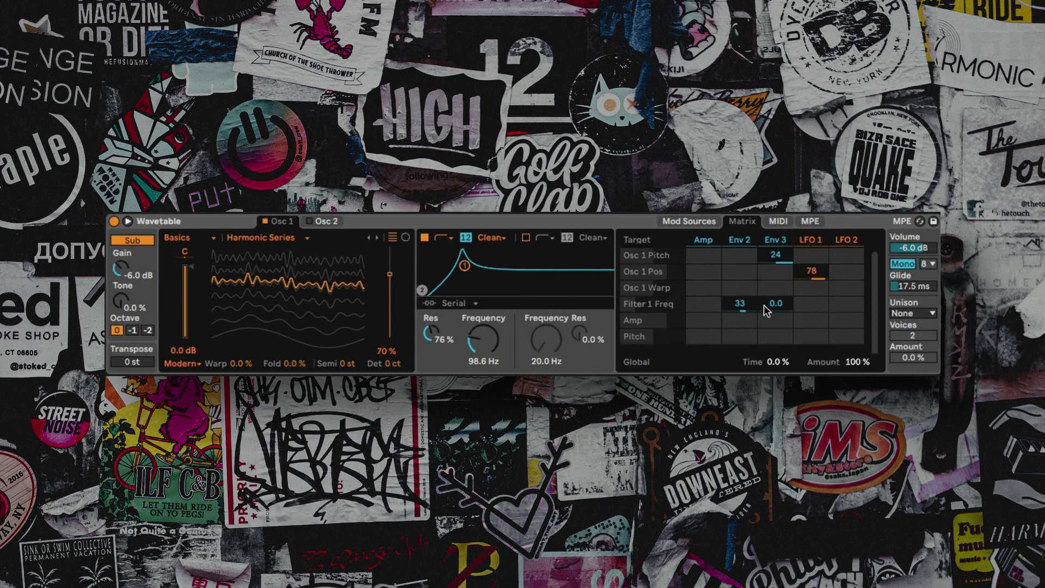
click(744, 239)
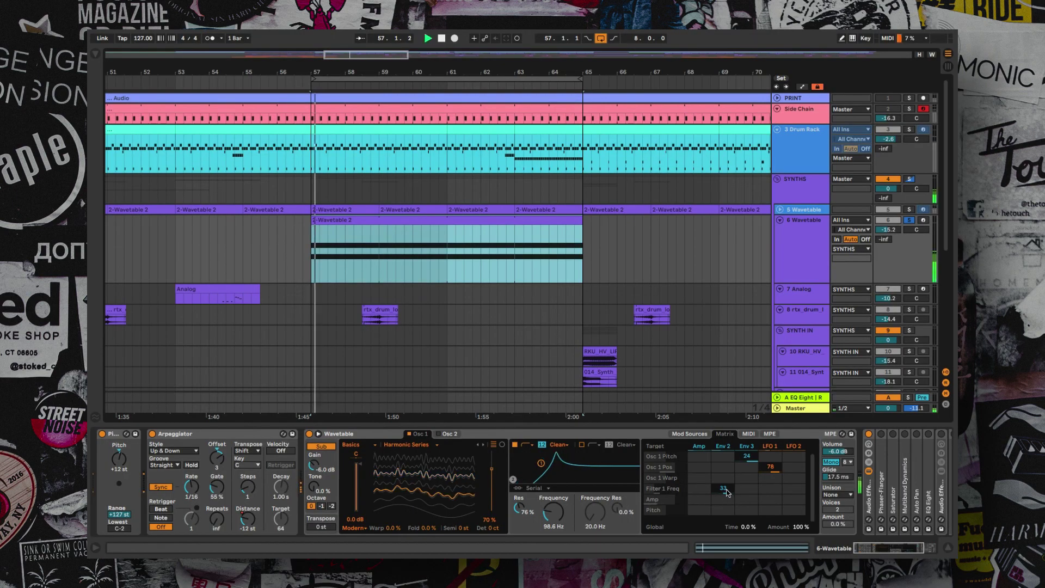
mouse_move(726, 493)
mouse_down()
mouse_move(726, 548)
mouse_move(726, 456)
mouse_move(726, 493)
mouse_up()
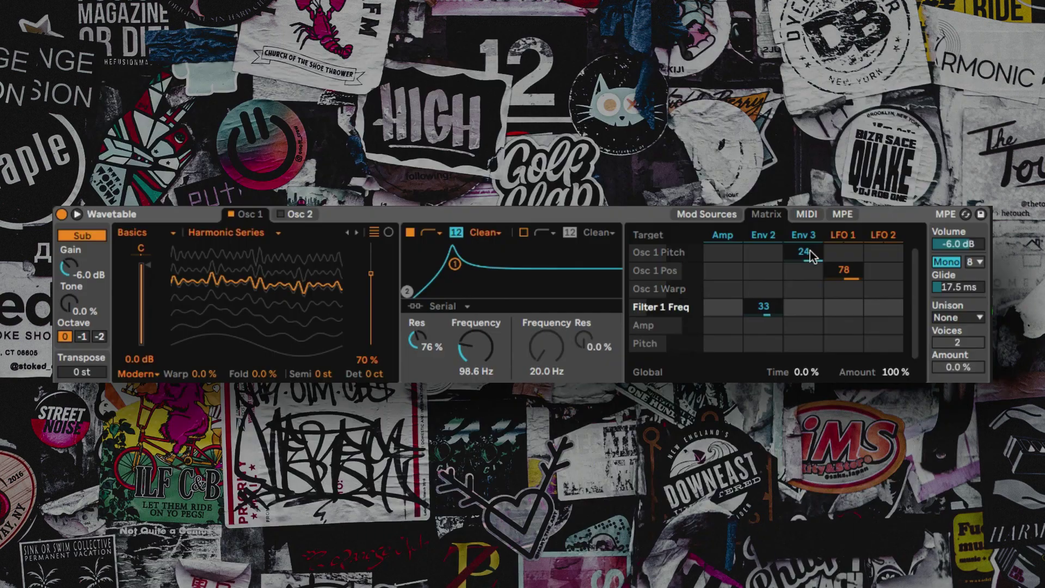
Step: Try a different Env 3 modulation amount on Osc 1 Pitch, with an undo and a redo
mouse_move(807, 254)
mouse_down()
mouse_move(813, 270)
mouse_move(808, 239)
mouse_up()
key(super+z)
key(super+shift+z)
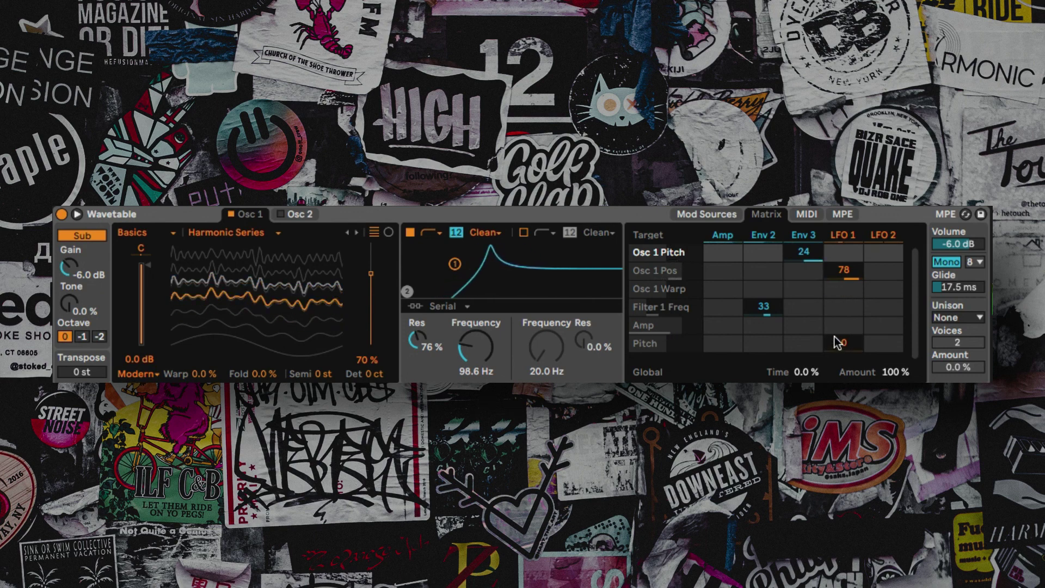
Step: Examine Env 3's envelope and its decay point, and return to the modulation matrix
click(818, 235)
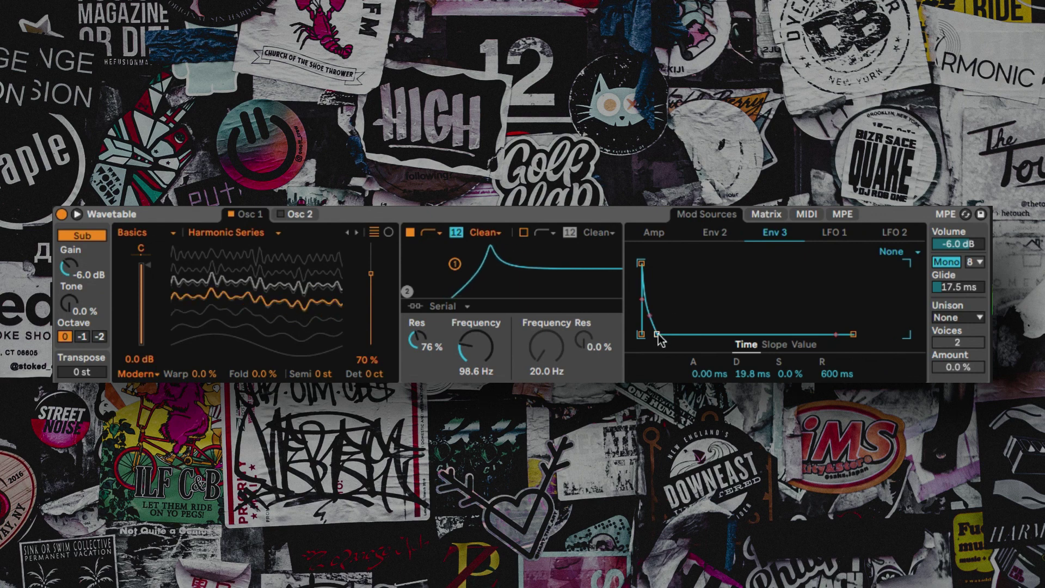
mouse_move(660, 341)
mouse_down()
mouse_move(730, 328)
mouse_move(657, 334)
mouse_up()
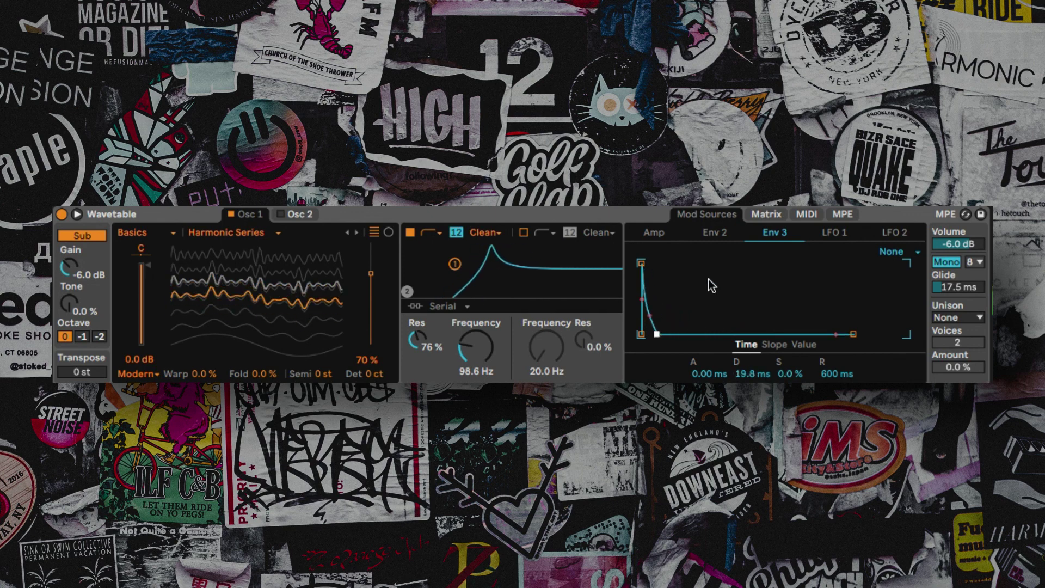
click(768, 215)
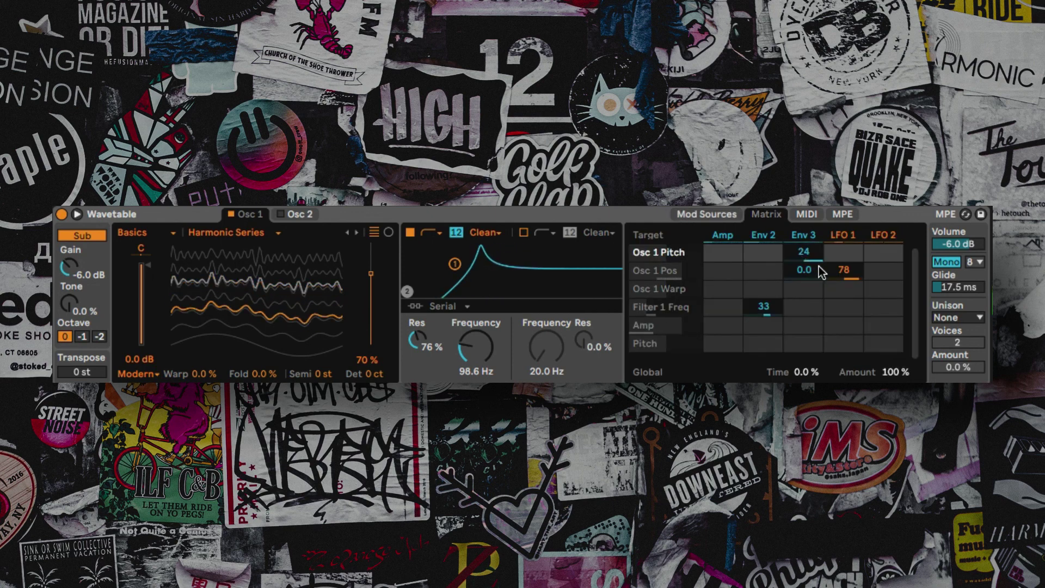
Step: Try LFO 1 modulation amounts of -77 and 100 on Osc 1 Pos and show LFO 1's settings
drag(844, 271, 844, 295)
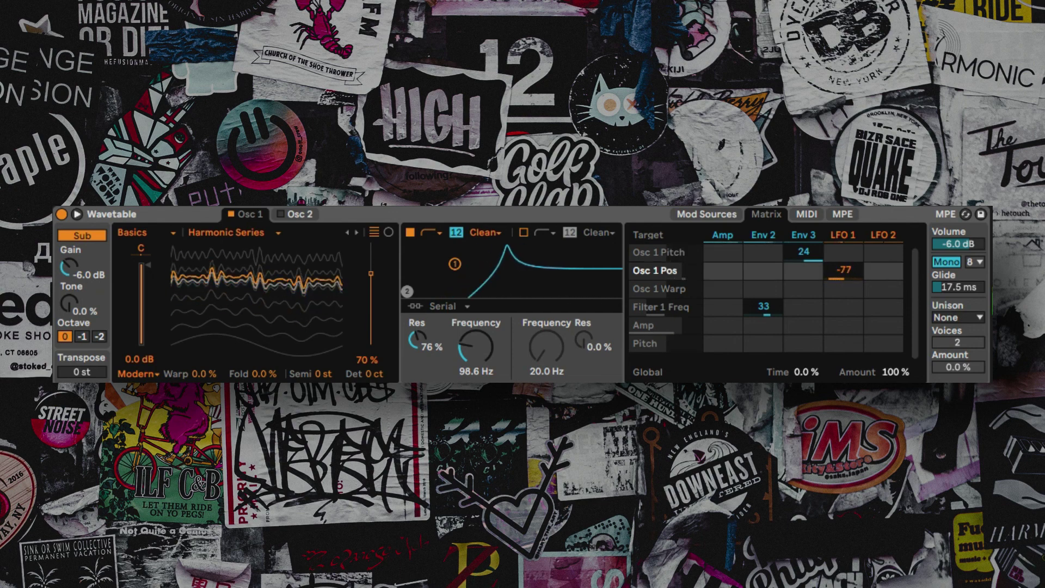
drag(844, 355, 844, 312)
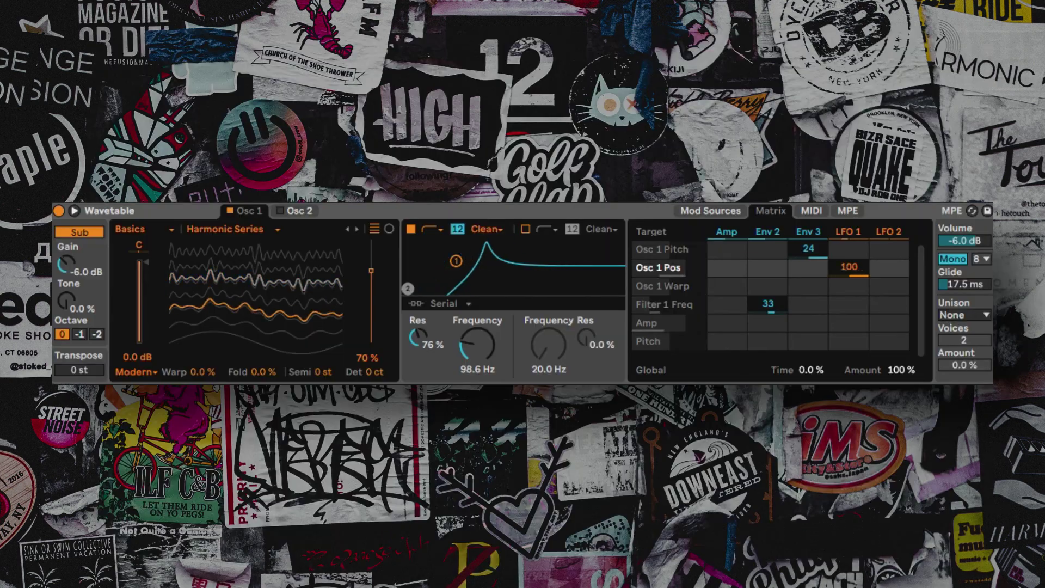
drag(849, 267, 849, 175)
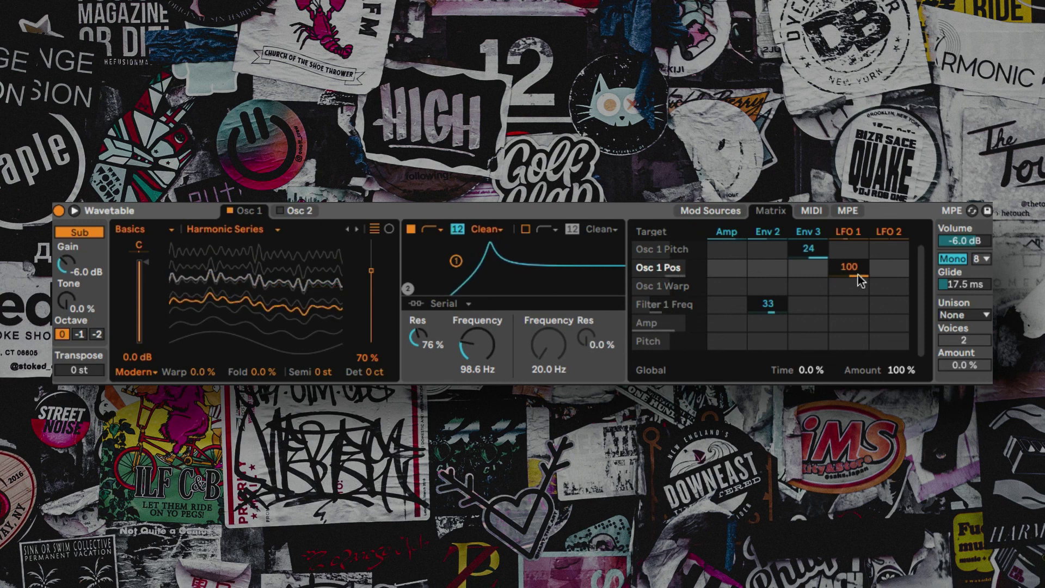
drag(853, 270, 873, 296)
click(849, 232)
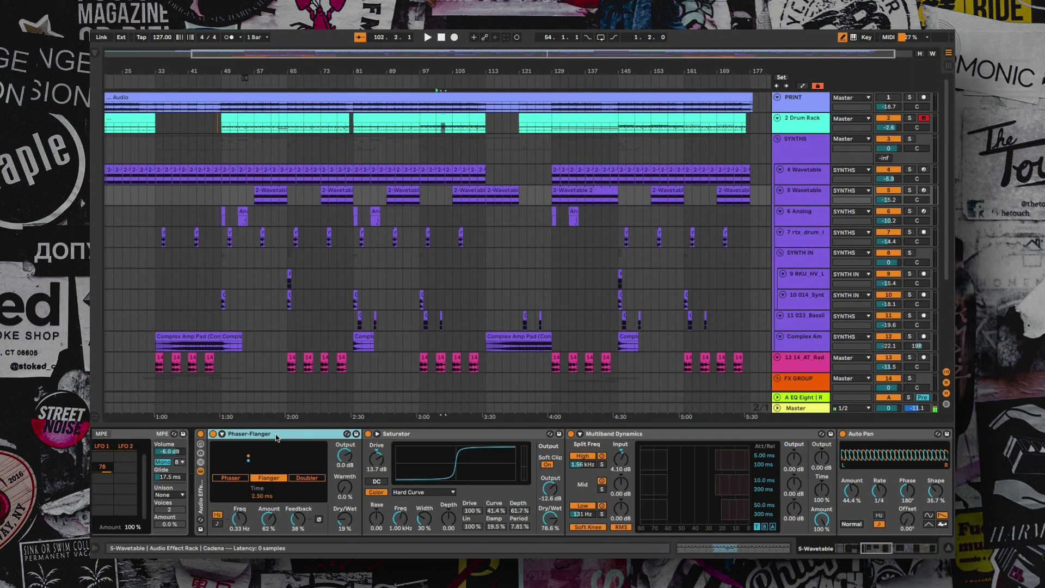
Step: Step through the second Wavetable's effect chain from Phaser-Flanger past Multiband Dynamics, Auto Pan, EQ Eight and the delay rack to Limiter and Compressor
key(Right)
key(Right)
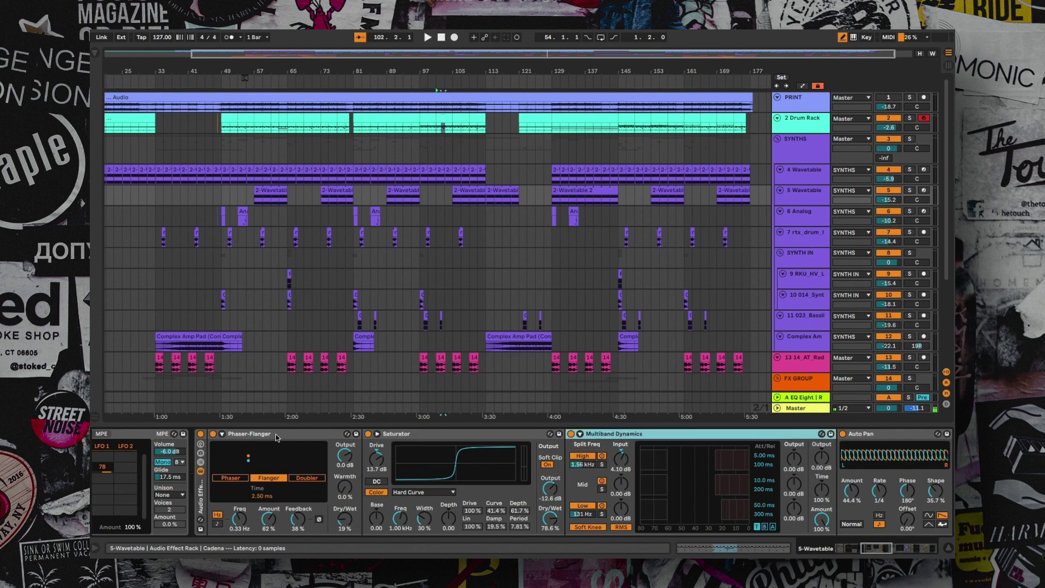
key(Right)
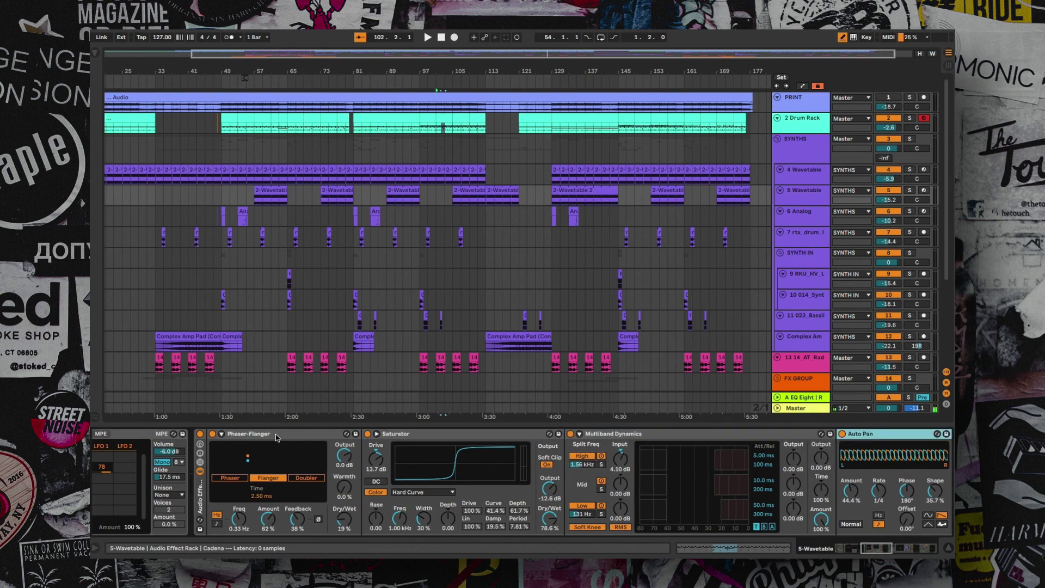
key(Right)
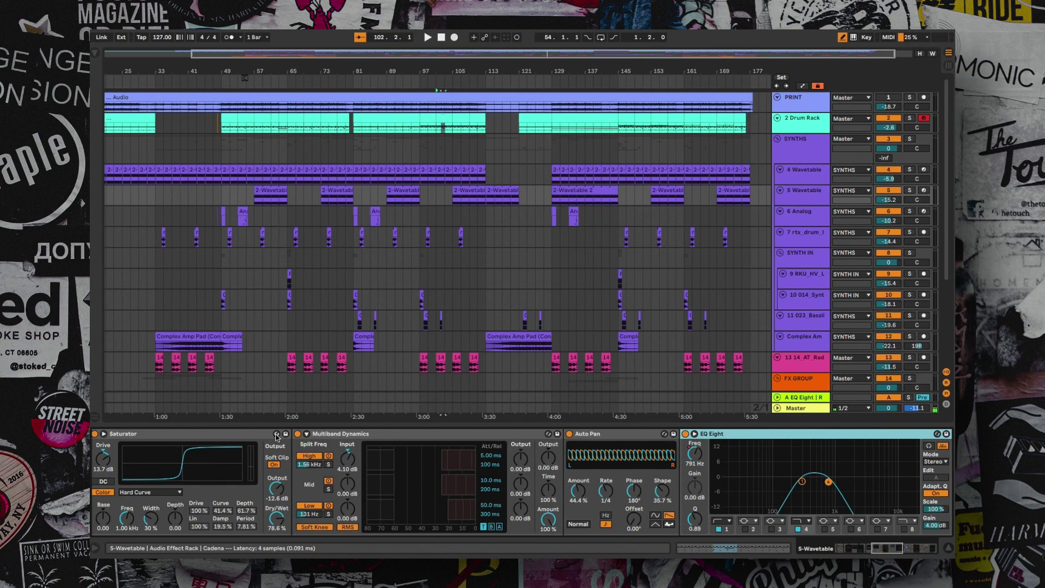
key(Right)
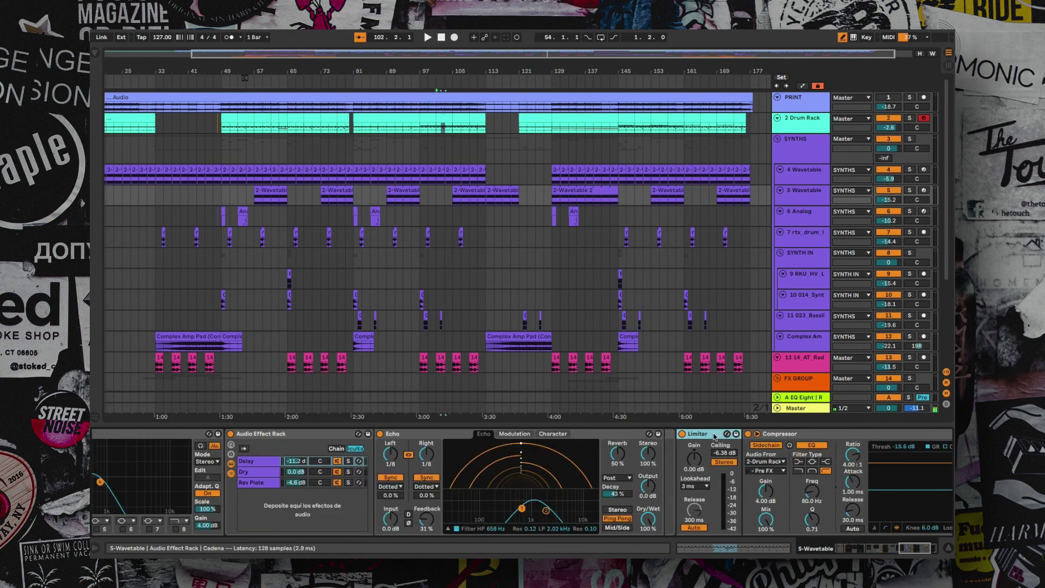
key(Right)
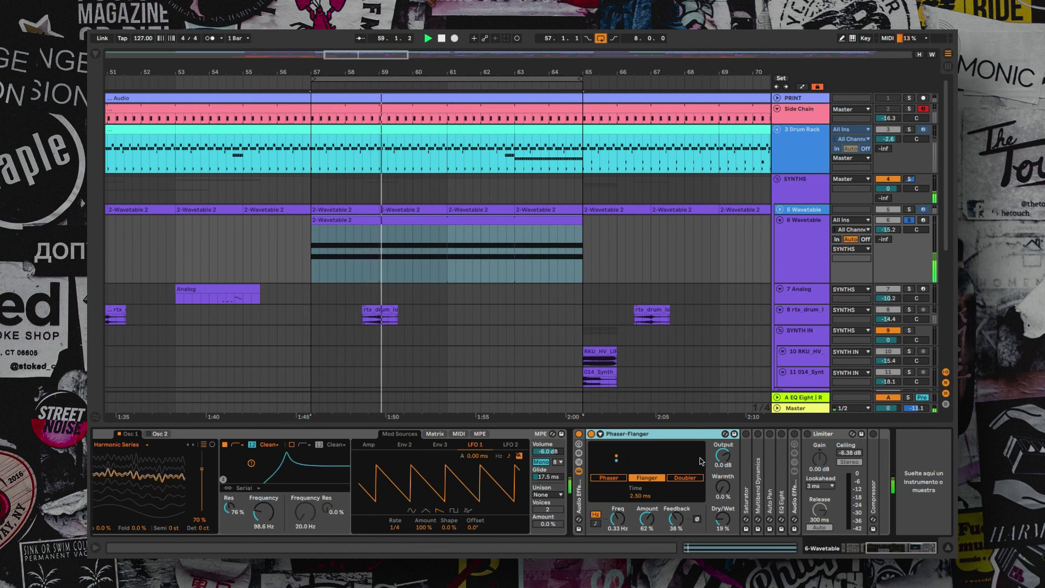
Step: Unfold and enable Saturator, Multiband Dynamics and Auto Pan one by one in the second Wavetable's effect chain
double_click(745, 473)
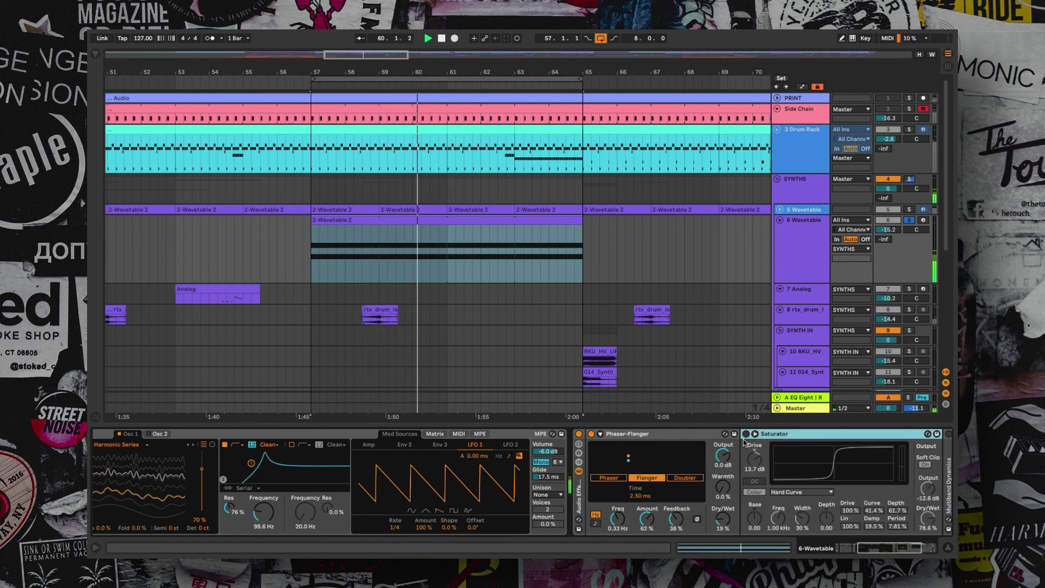
scroll(740, 462, right, 5)
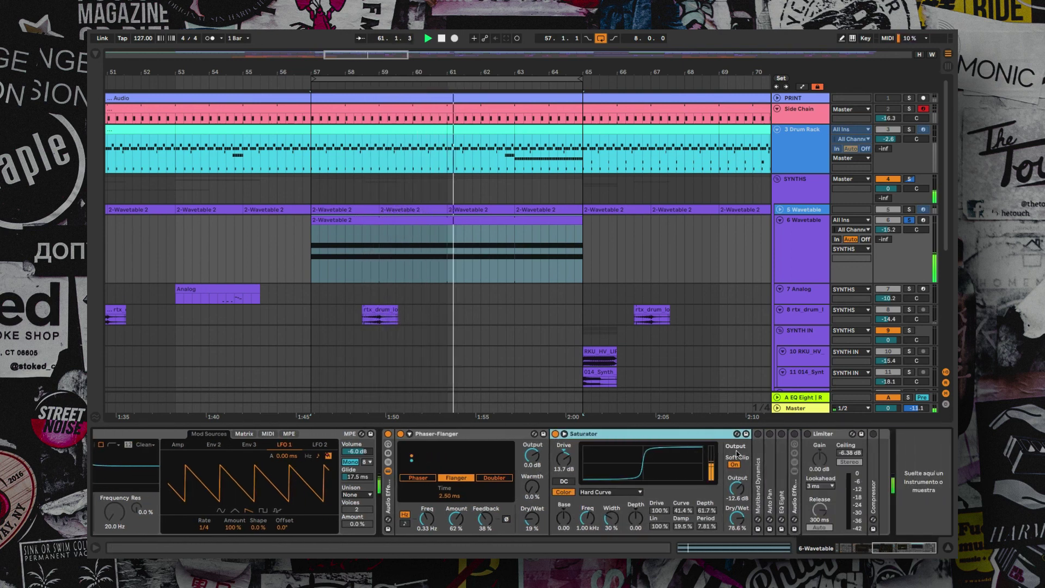
double_click(758, 477)
scroll(740, 471, right, 6)
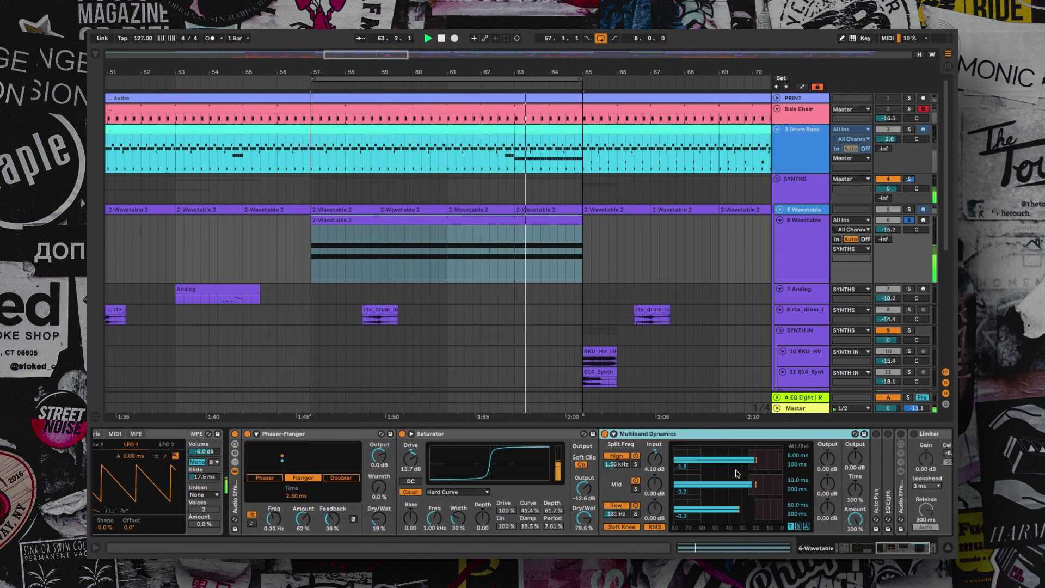
double_click(770, 482)
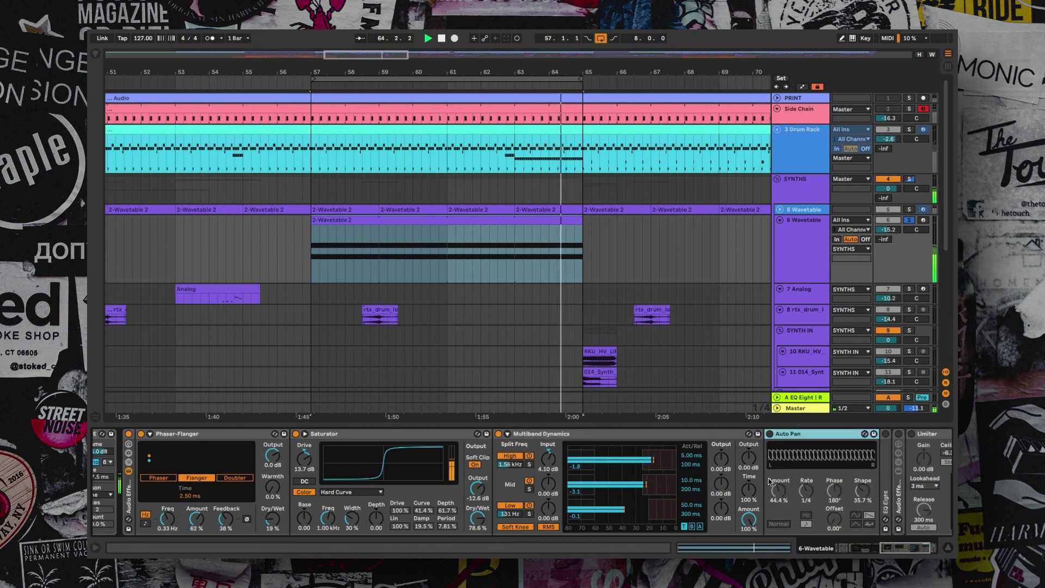
click(666, 435)
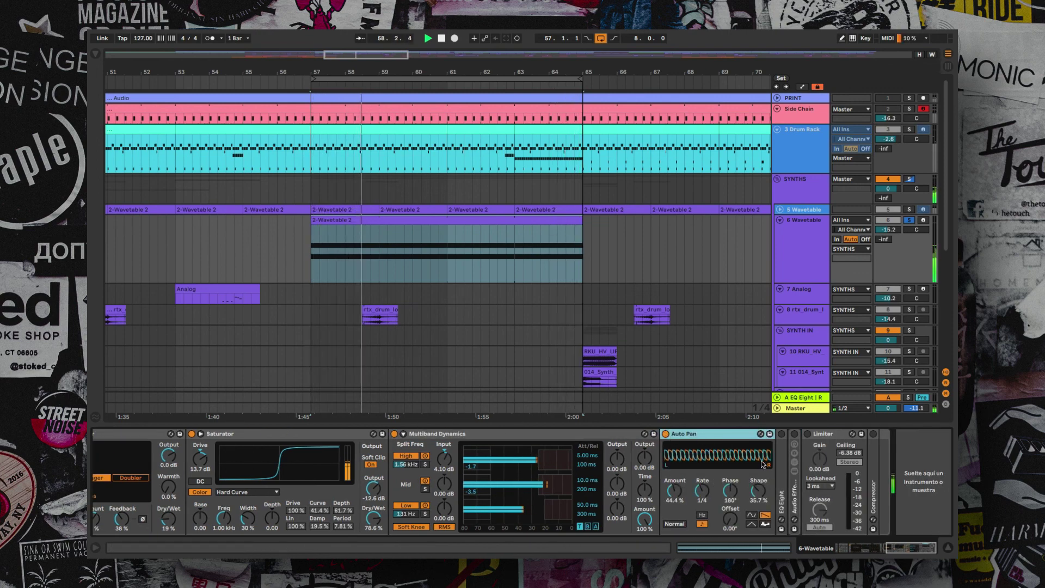
Step: Unfold and enable the second Wavetable's EQ Eight and its delay and reverb rack, and switch on the Limiter
double_click(781, 478)
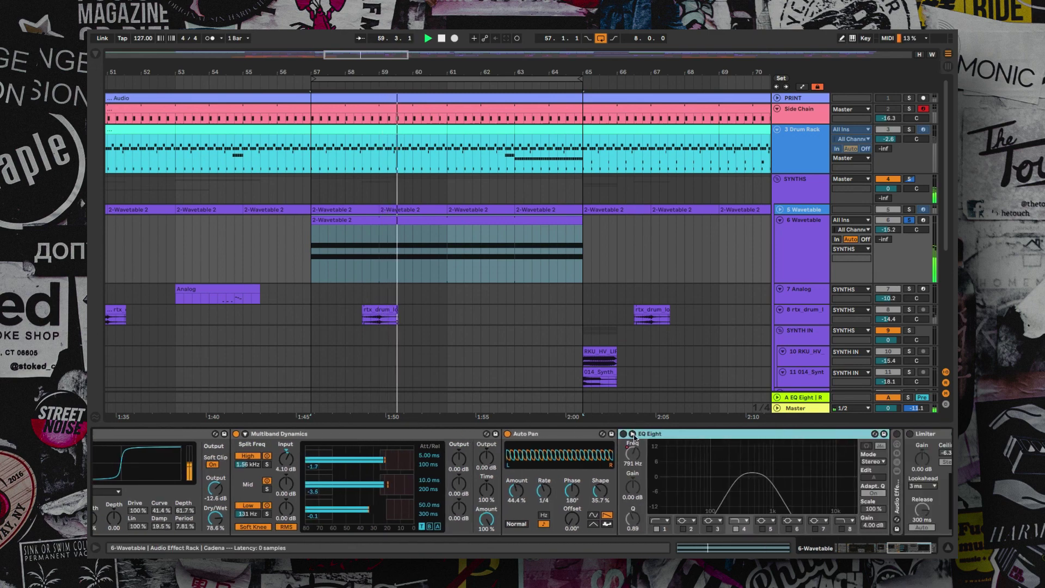
click(623, 434)
scroll(638, 439, right, 3)
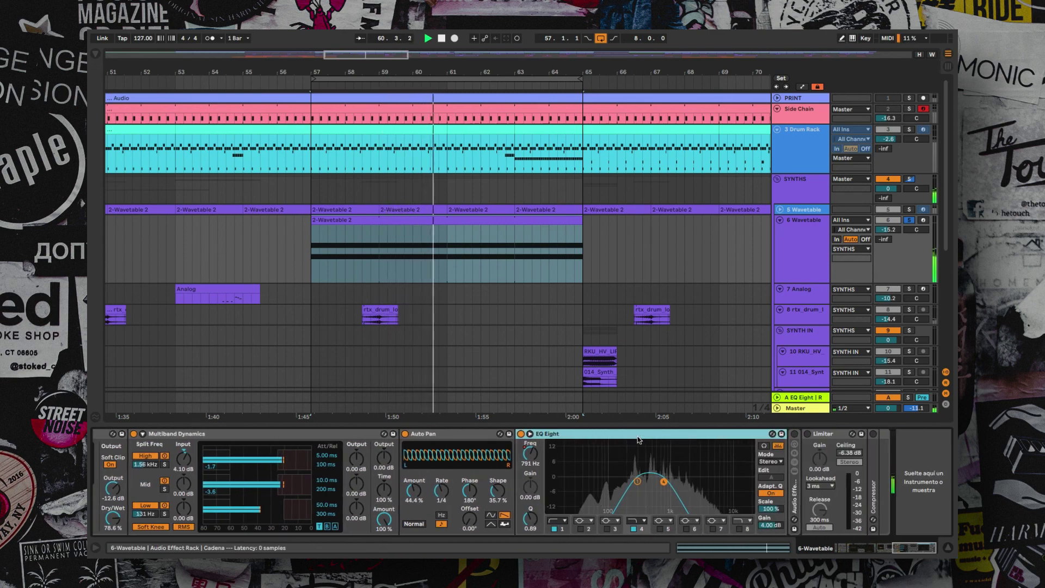
double_click(796, 502)
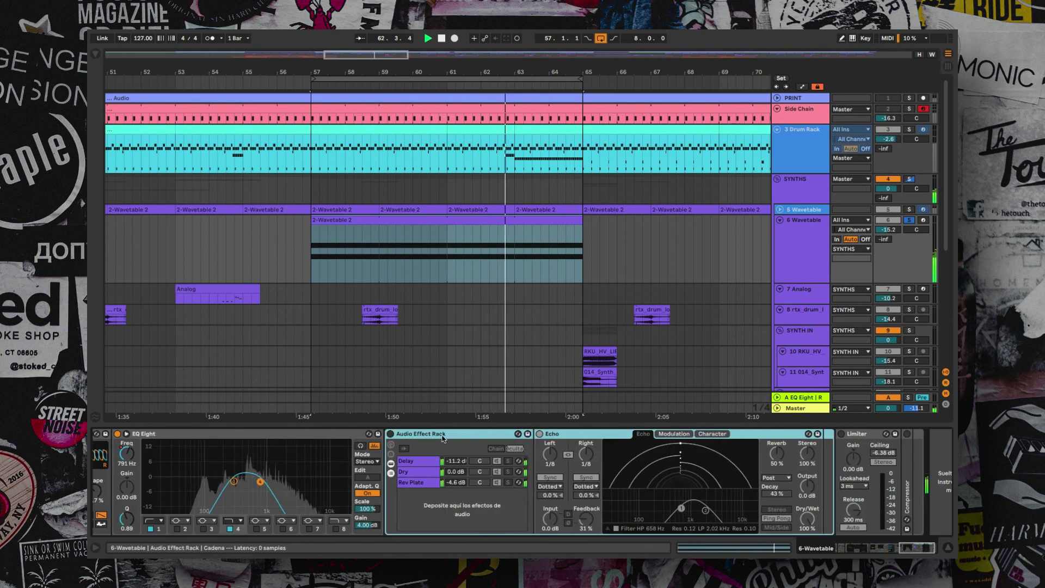
click(390, 434)
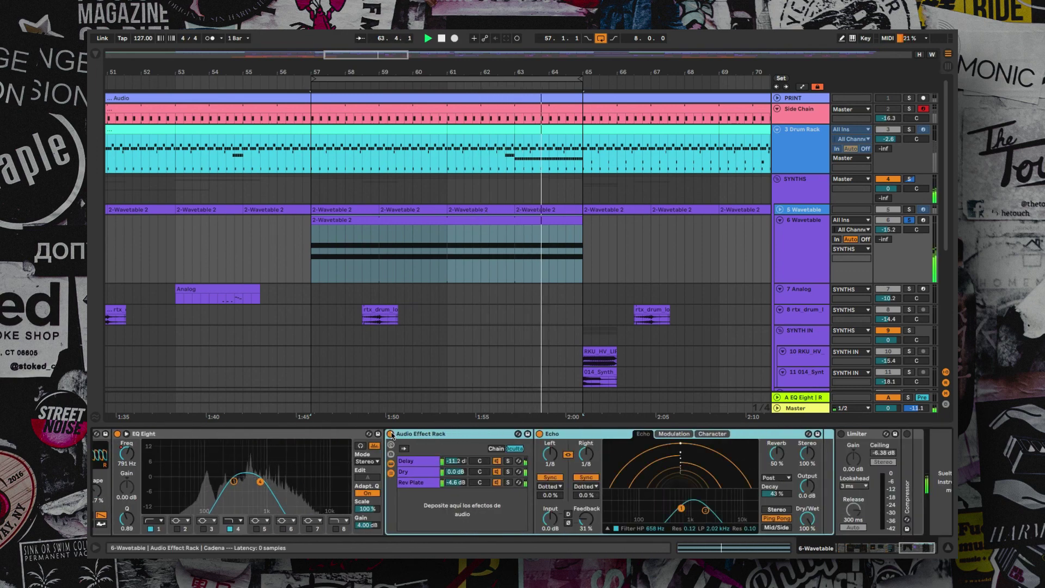
click(841, 434)
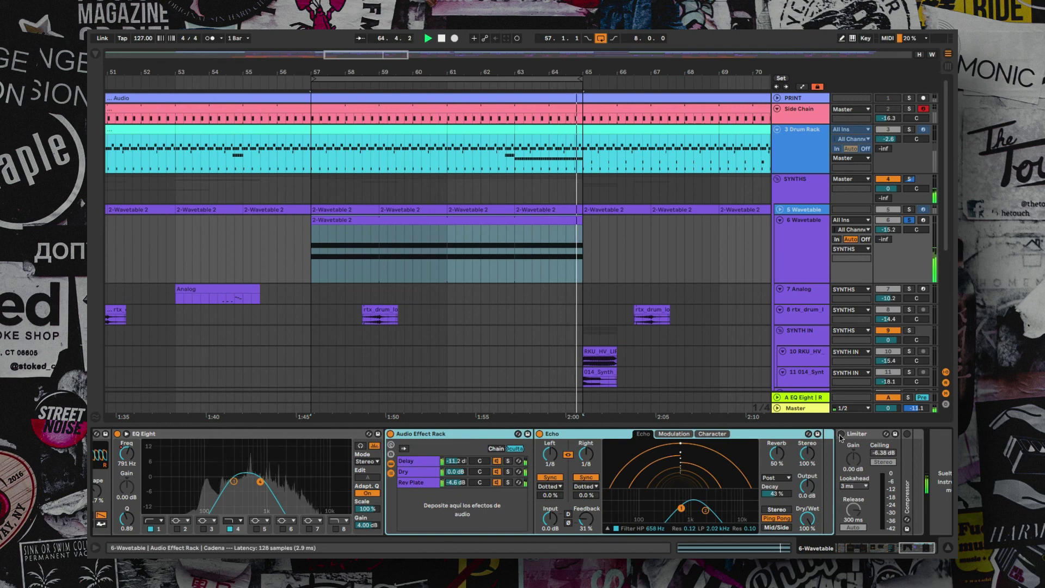
Step: Solo the Drum Rack and the first Wavetable together with the second Wavetable
click(908, 220)
click(908, 130)
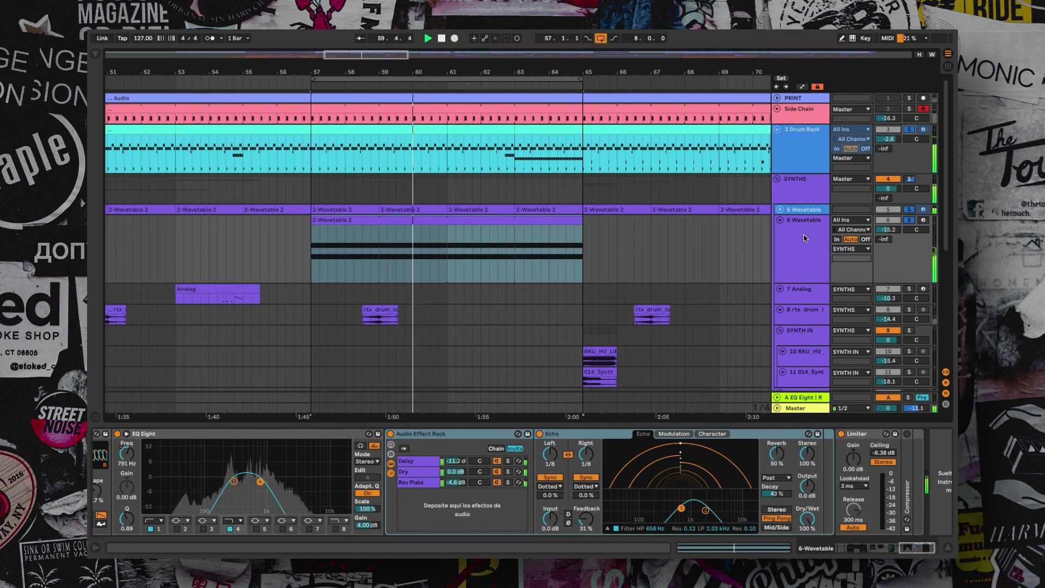
scroll(527, 317, down, 4)
scroll(499, 331, down, 2)
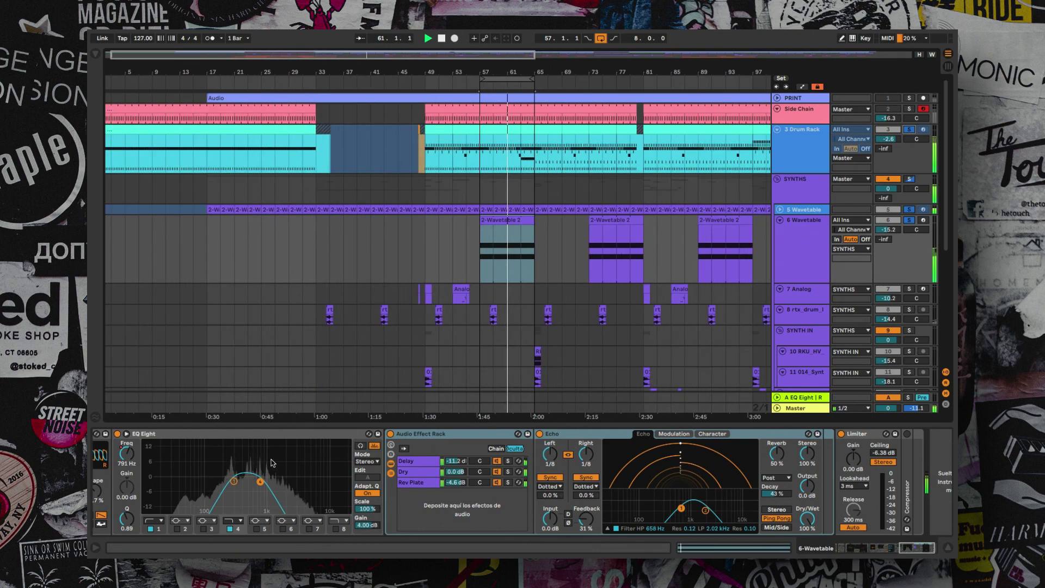
Step: Toggle the second Wavetable's whole Audio Effect Rack to compare the sound in context, and stop playback
scroll(279, 479, up, 10)
scroll(279, 479, up, 5)
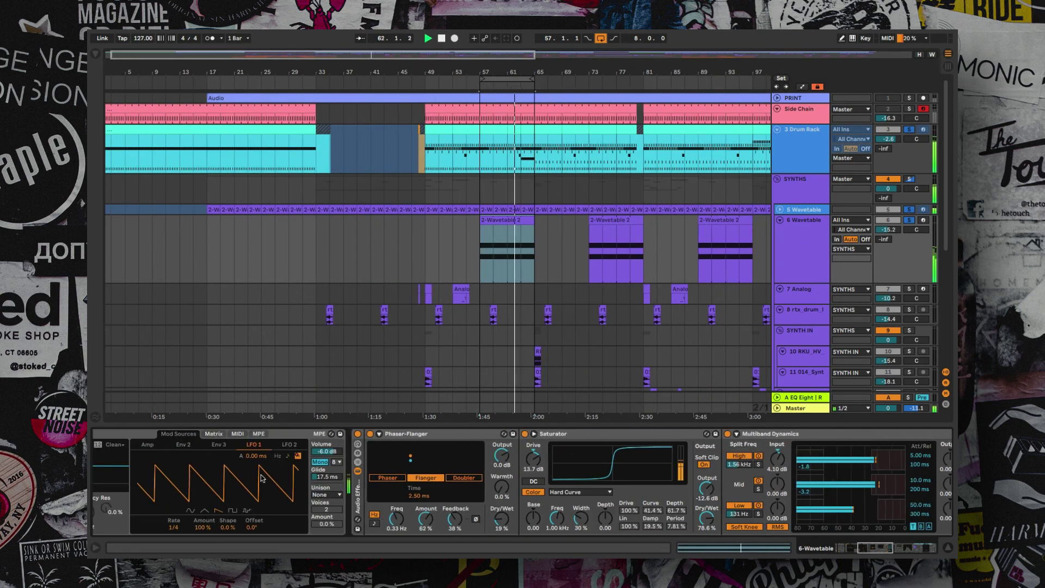
click(359, 434)
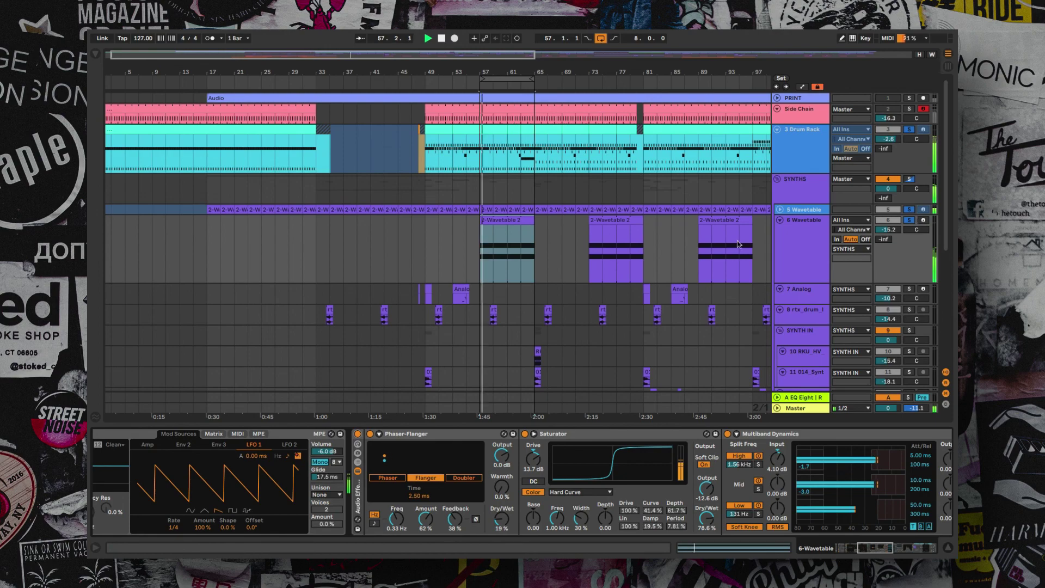
key(space)
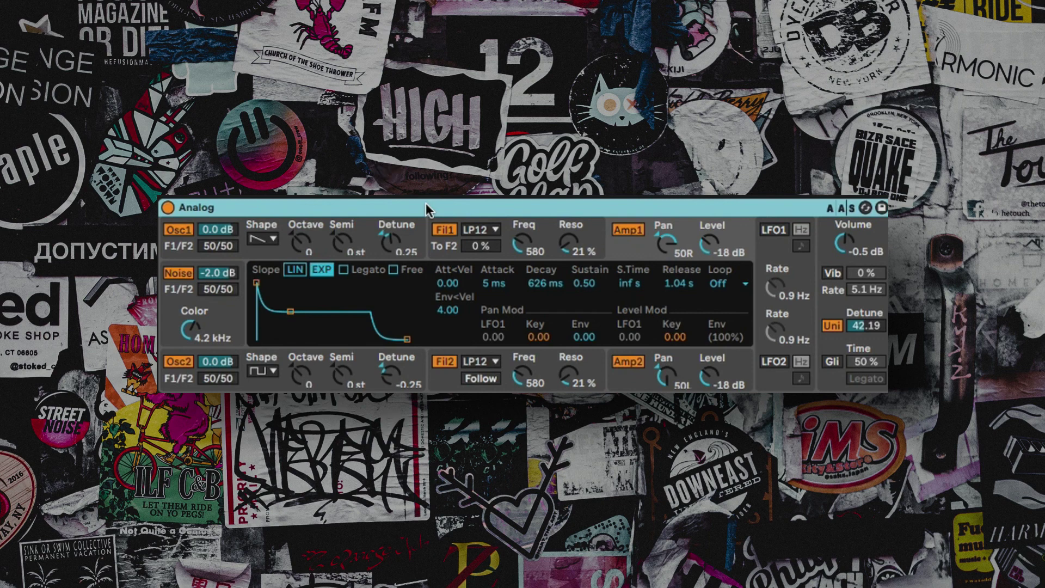
Step: Show the Filter 1 envelope settings in Analog and return to the Amp 1 envelope
click(549, 229)
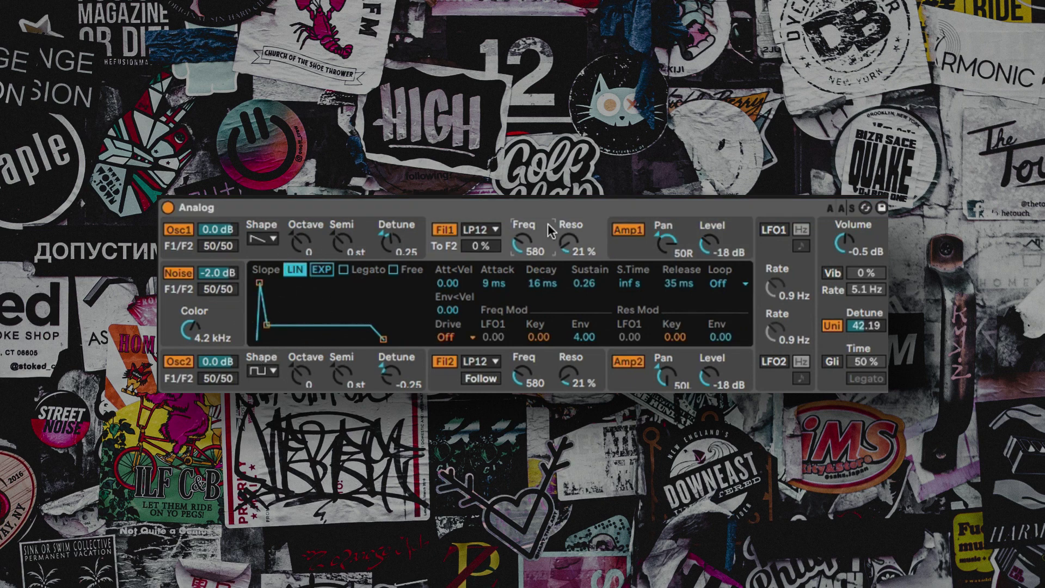
click(649, 230)
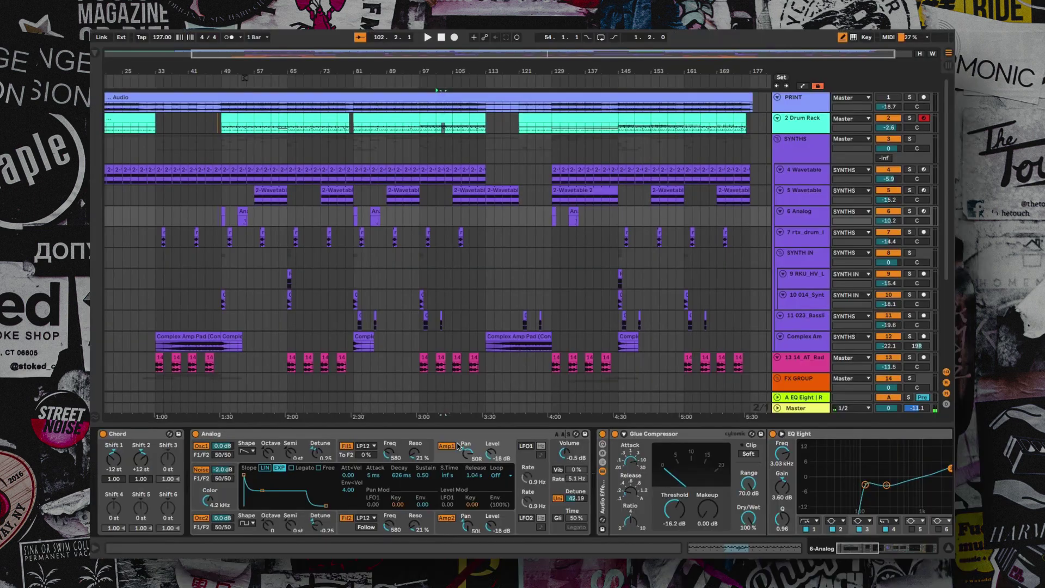
Step: Toggle the Chord device in front of Analog off and back on to compare the sound during playback
click(156, 434)
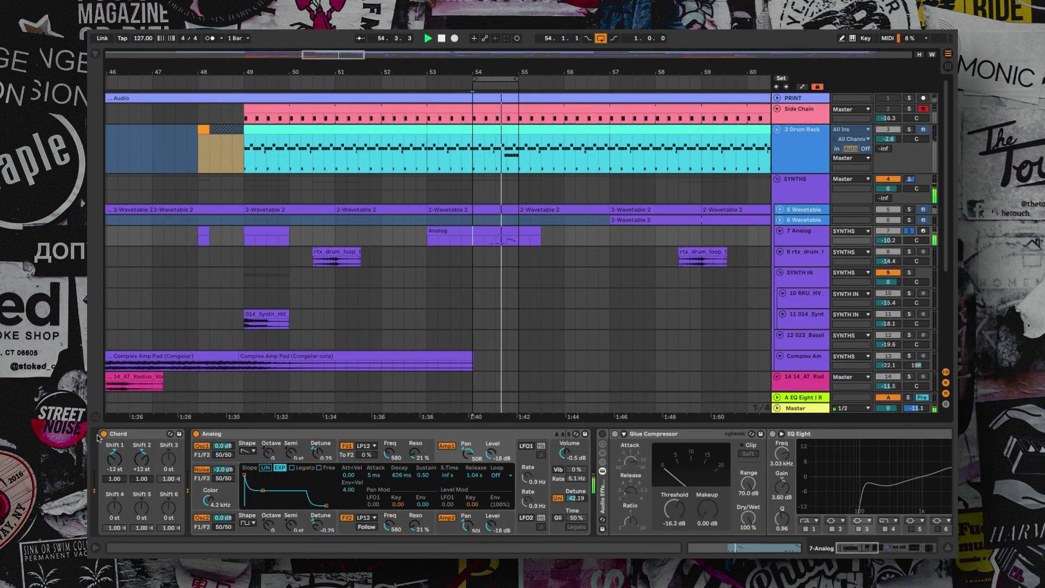
click(285, 366)
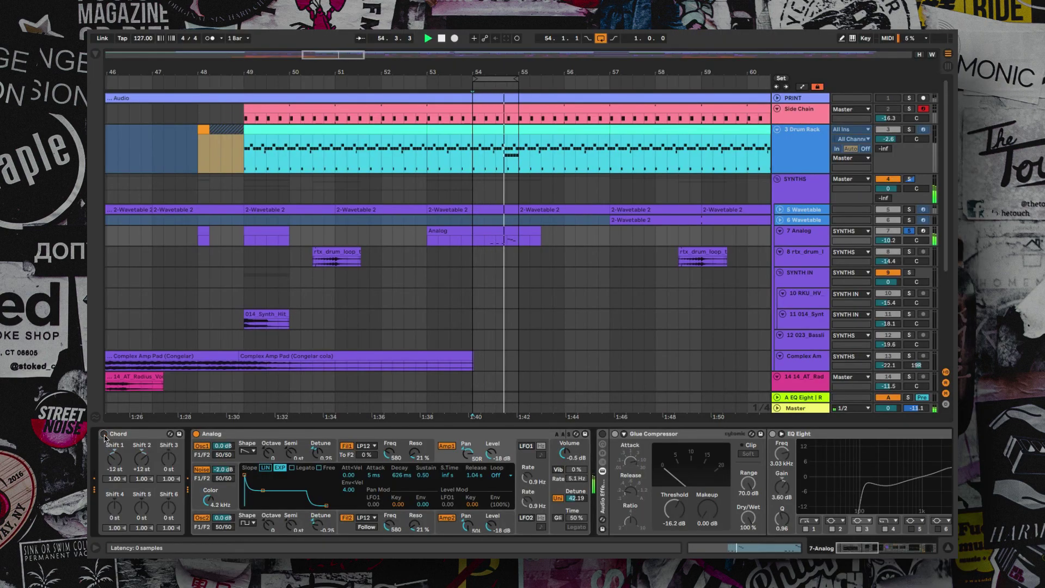
click(104, 434)
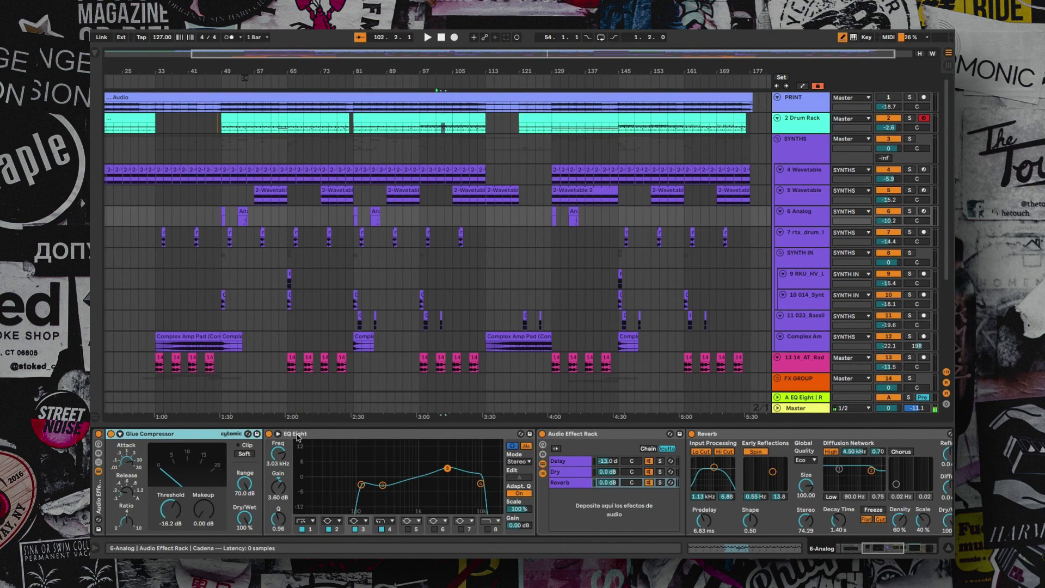
Step: Review EQ Eight and the delay and reverb Audio Effect Rack in the Analog track's effect chain
click(298, 435)
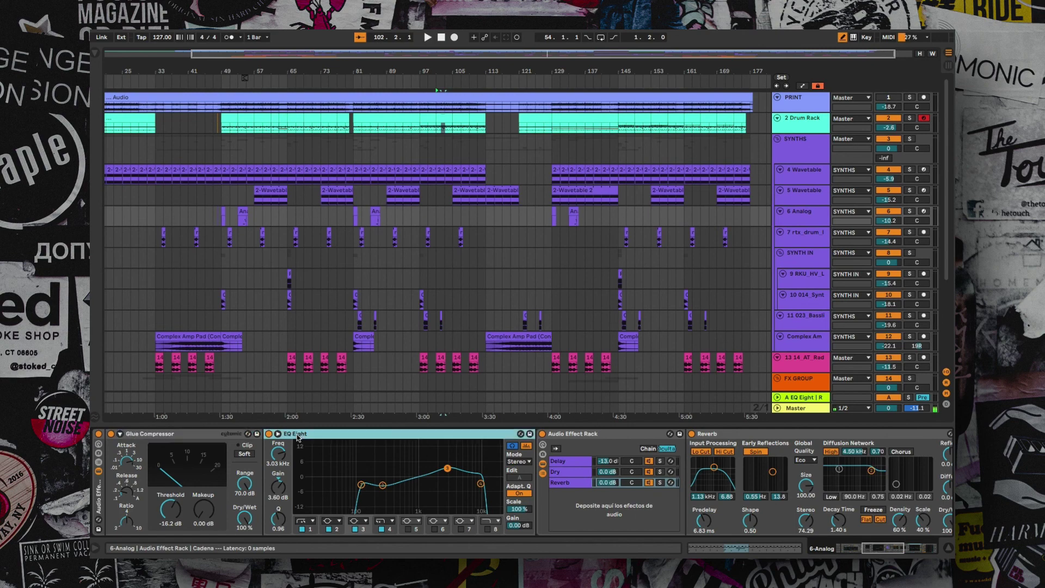
key(Right)
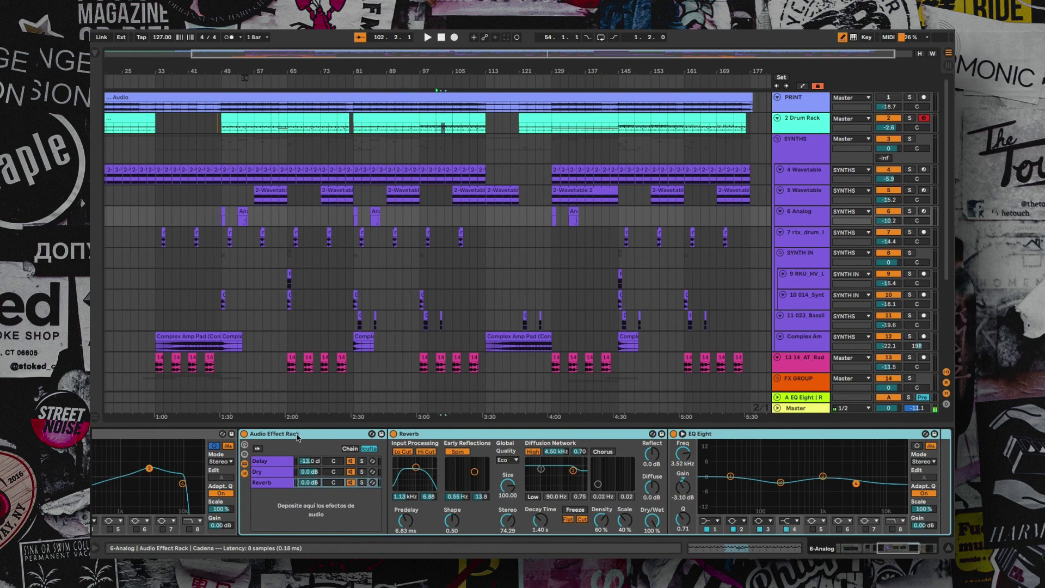
scroll(297, 436, down, 5)
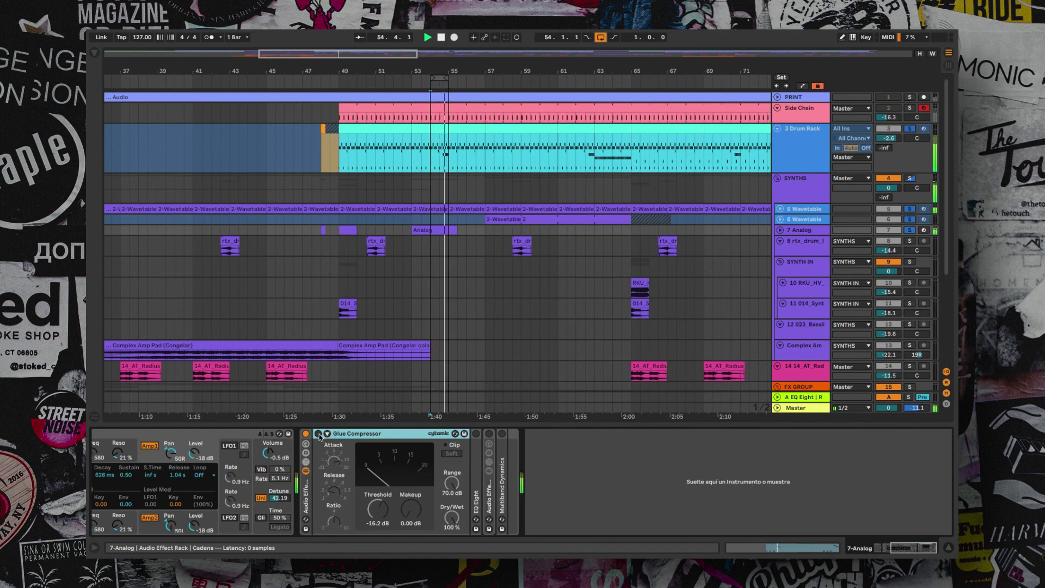
Step: Unfold and enable EQ Eight on the Analog track, and fold both Glue Compressor and EQ Eight
double_click(476, 436)
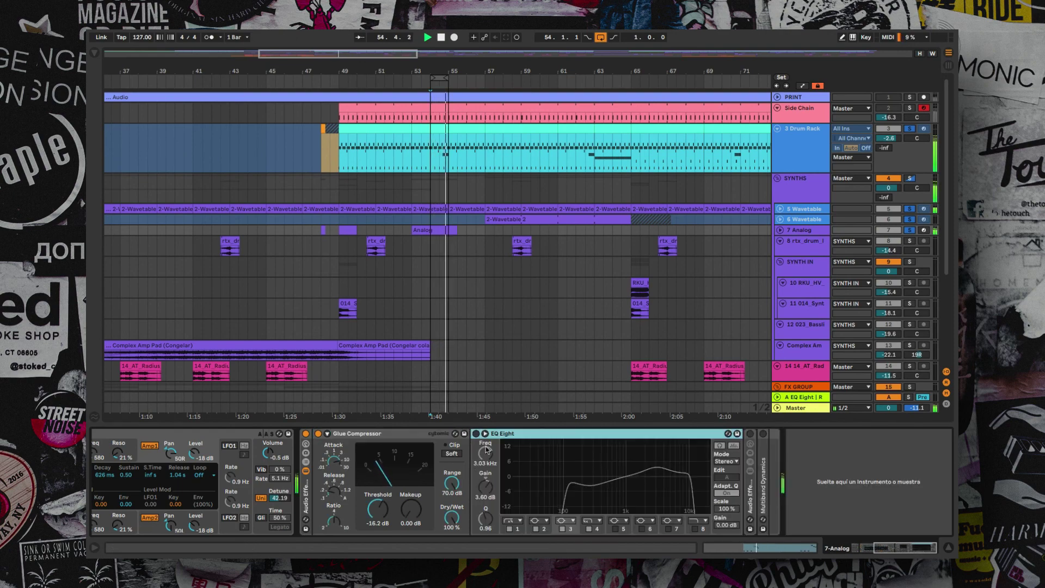
click(476, 435)
double_click(418, 435)
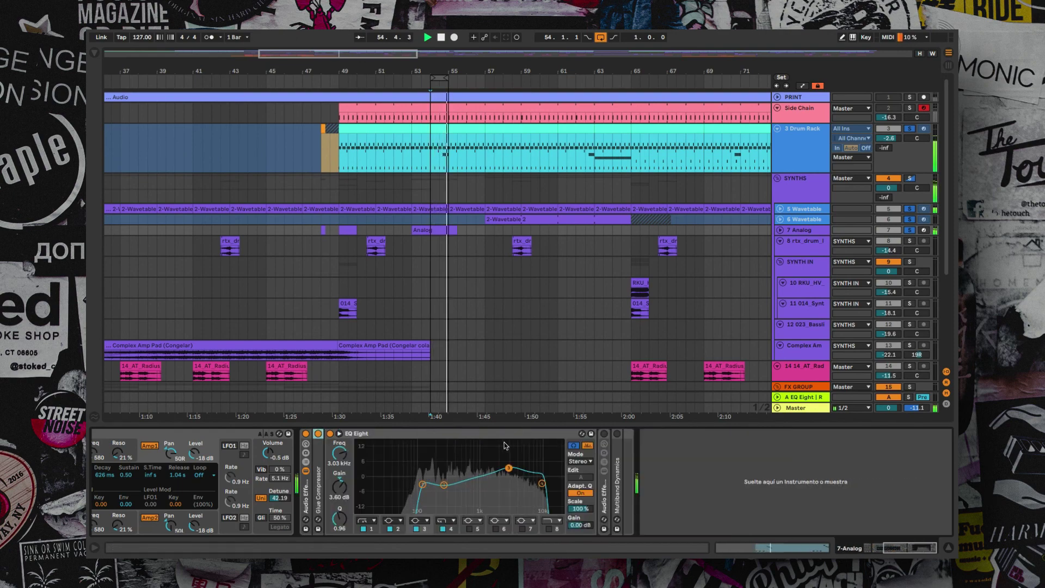
double_click(488, 434)
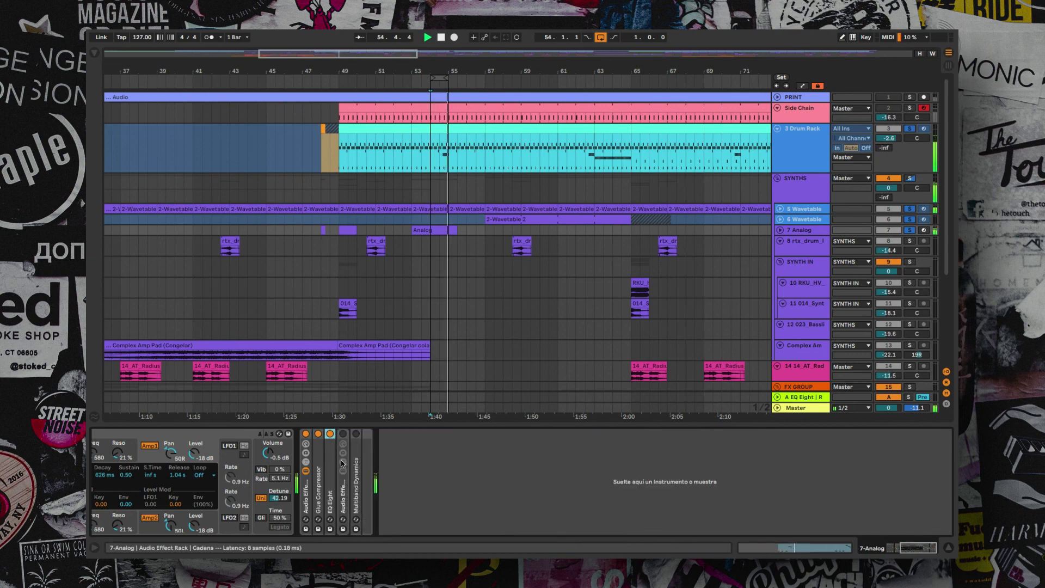
Step: Unfold and enable the Analog track's Audio Effect Rack, and show its Reverb and Delay chains
double_click(344, 486)
click(343, 434)
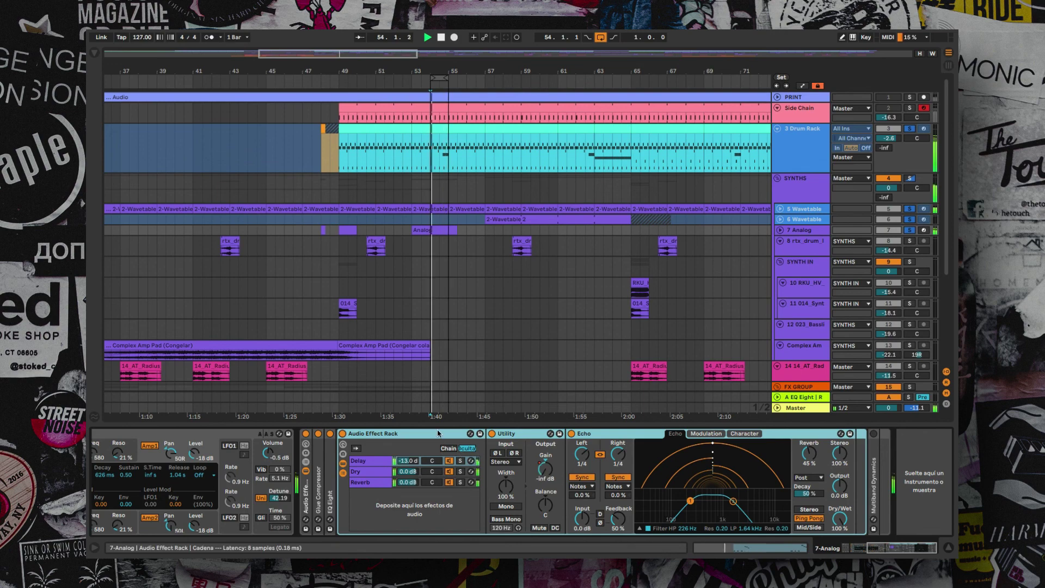
click(360, 482)
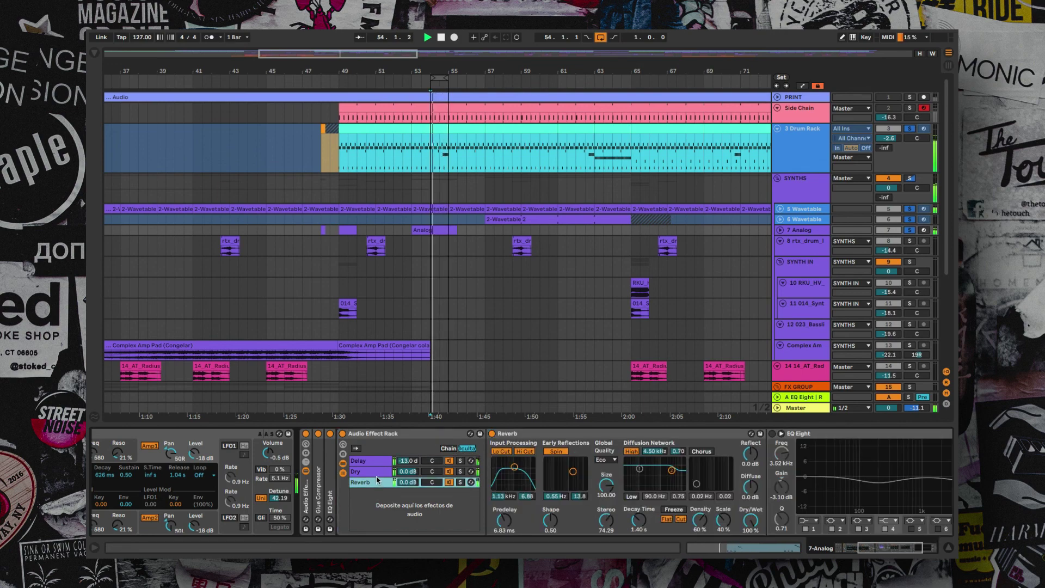
click(373, 460)
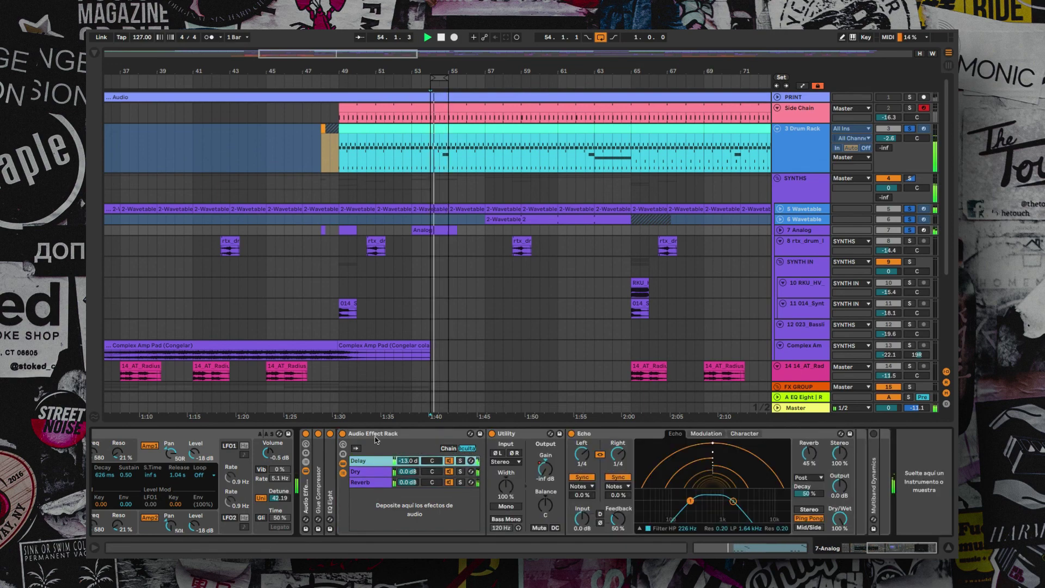
Step: Fold the Analog track's Audio Effect Rack and unfold Multiband Dynamics
double_click(377, 435)
double_click(361, 463)
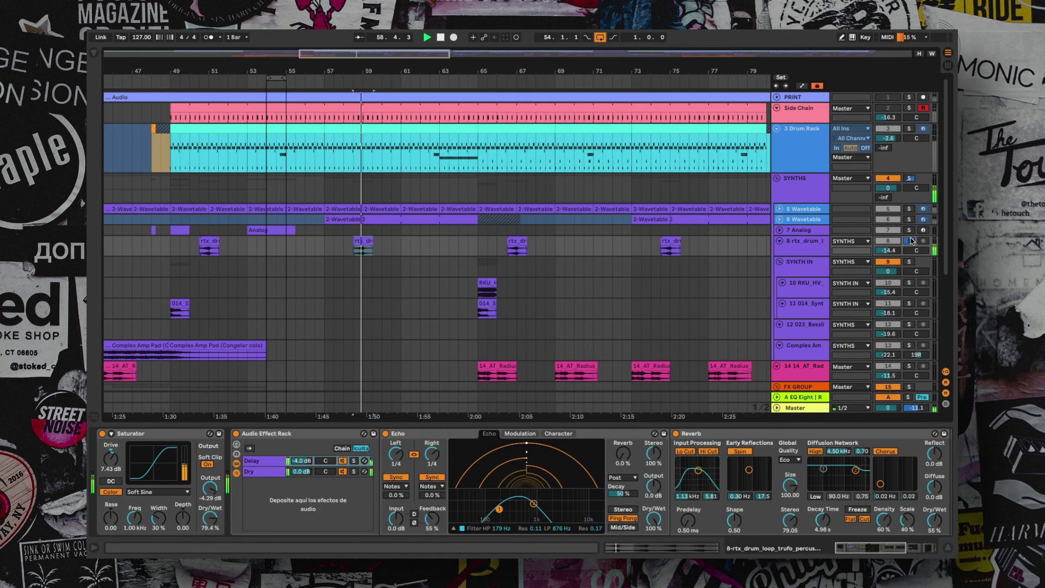
Step: End the solo on the rtx_drum loop track and solo the RKU_HV track at its clip on bar 65
click(910, 241)
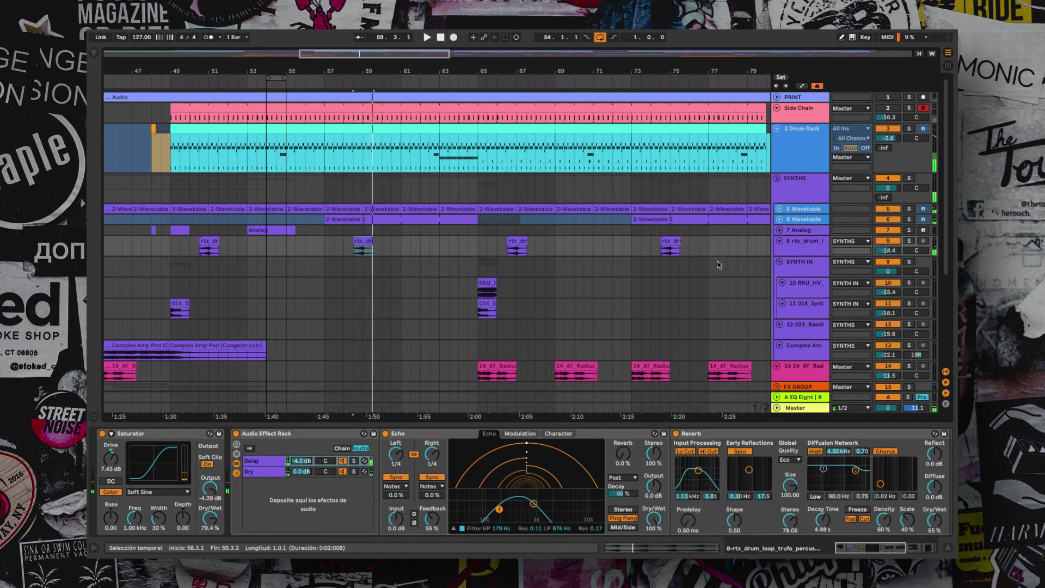
click(484, 288)
click(908, 283)
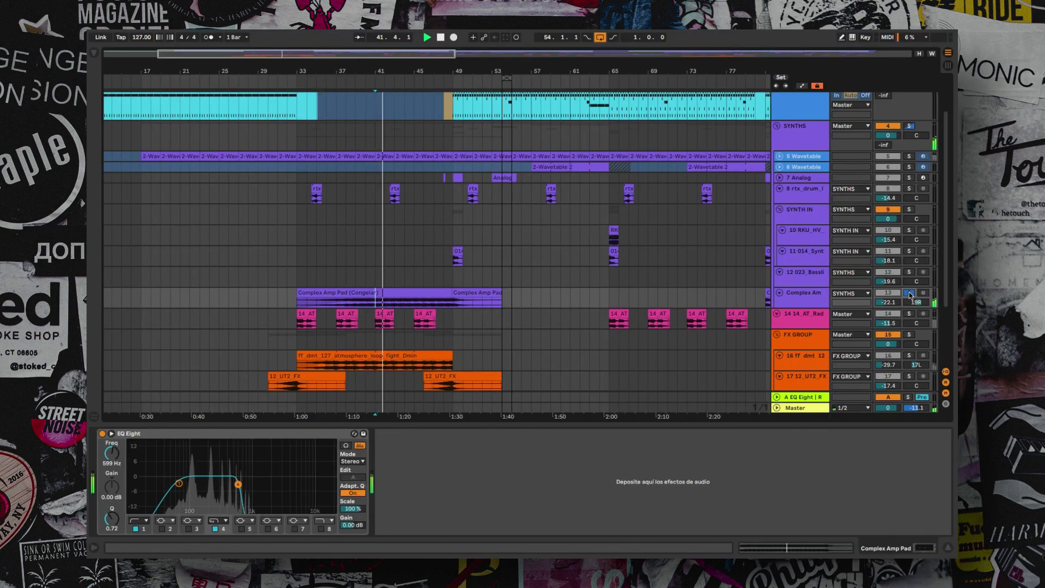
Step: End the solo on the Complex Amp Pad track and locate the 023 bassline clips around bar 82
click(910, 293)
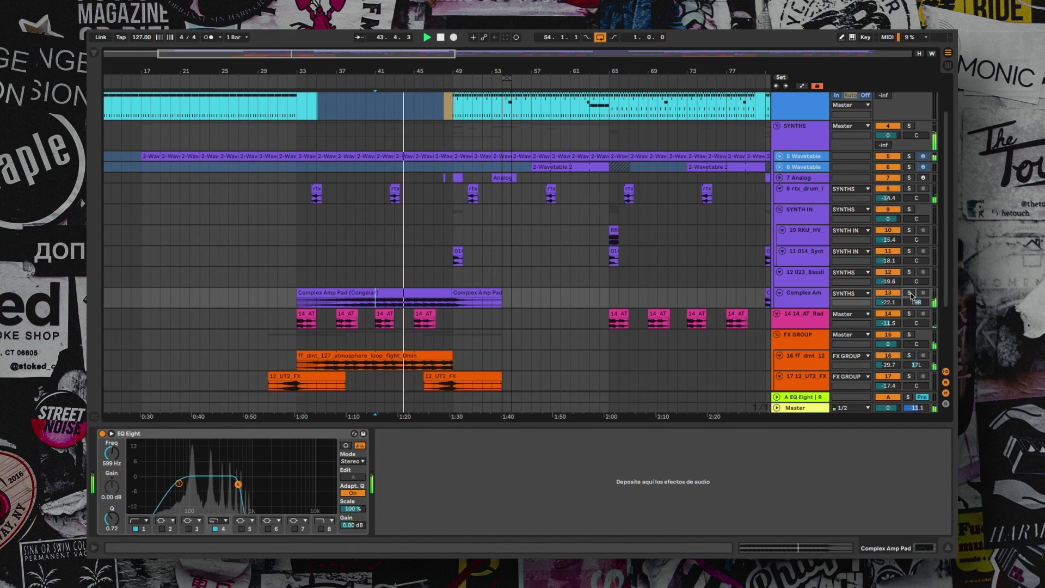
scroll(612, 302, down, 5)
scroll(595, 299, right, 5)
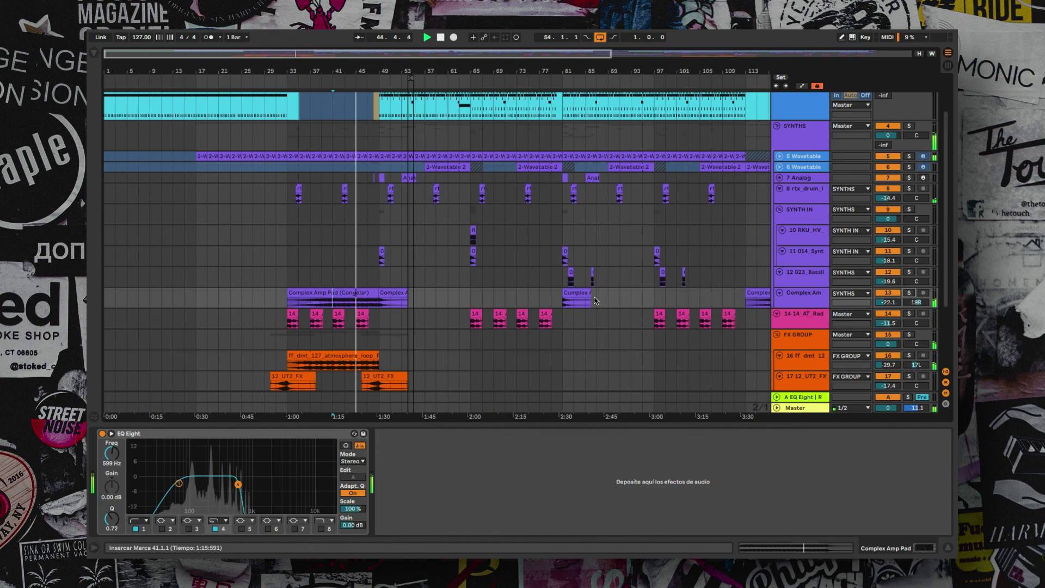
scroll(518, 286, up, 1)
scroll(512, 285, up, 3)
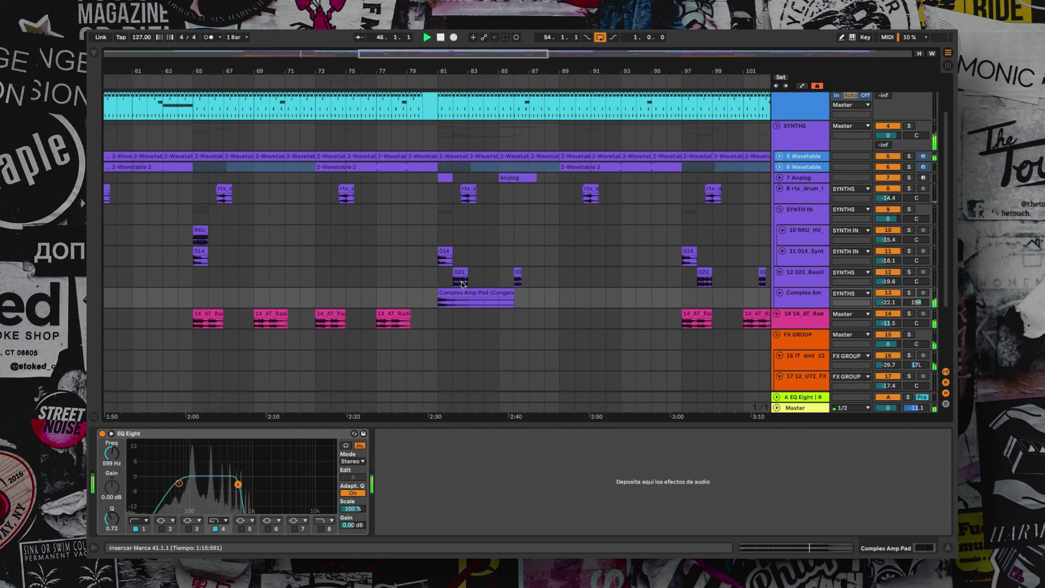
Step: Audition the 023 bassline track soloed at its clip near bar 82, and end the solo
scroll(462, 284, left, 8)
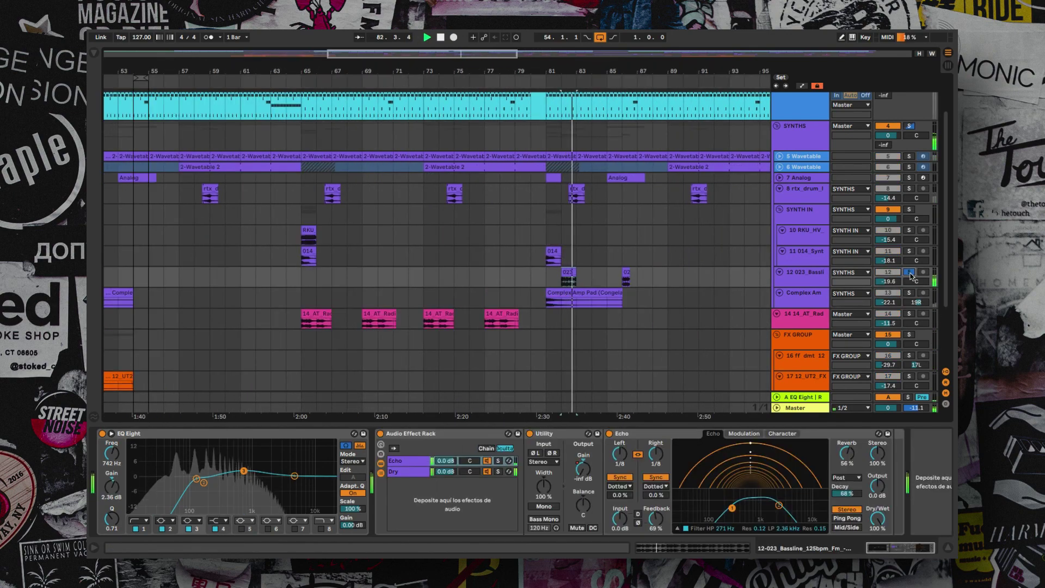
click(909, 272)
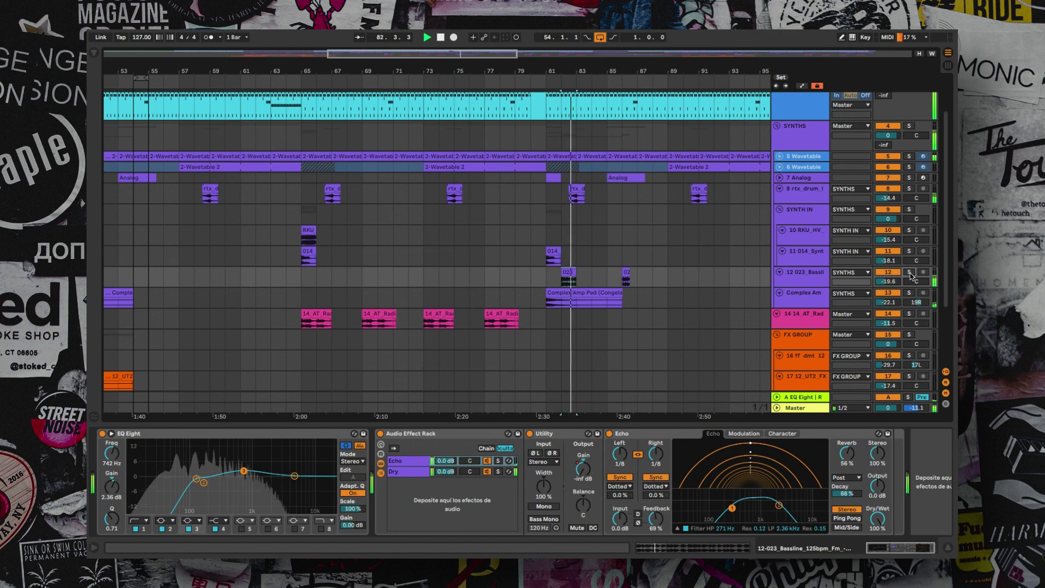
click(910, 272)
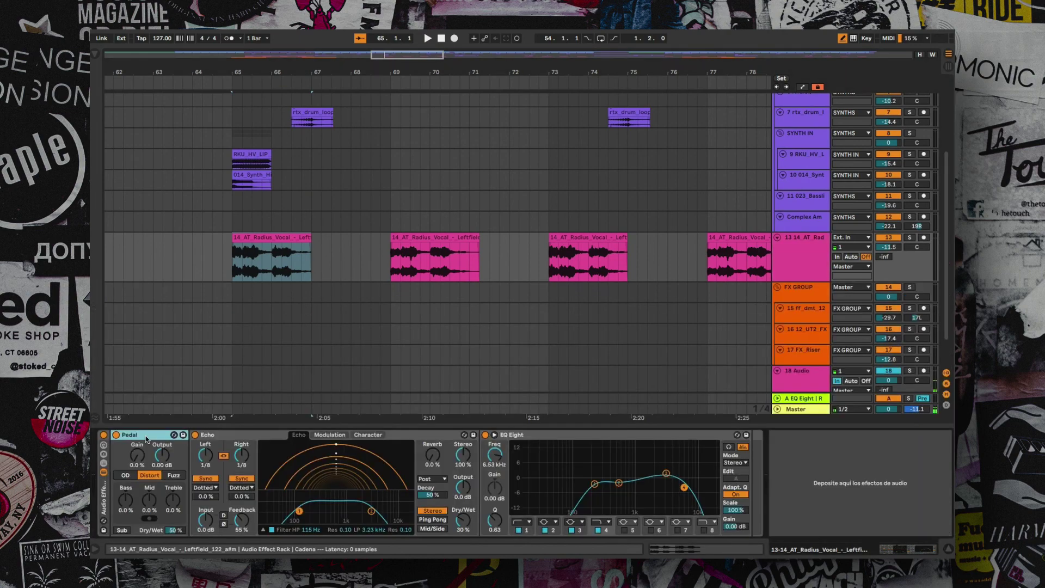
Step: Play the soloed 14_AT_Radius_Vocal clip from bar 65 and enable its rack's Pedal, Echo and EQ Eight one by one
key(Right)
key(Right)
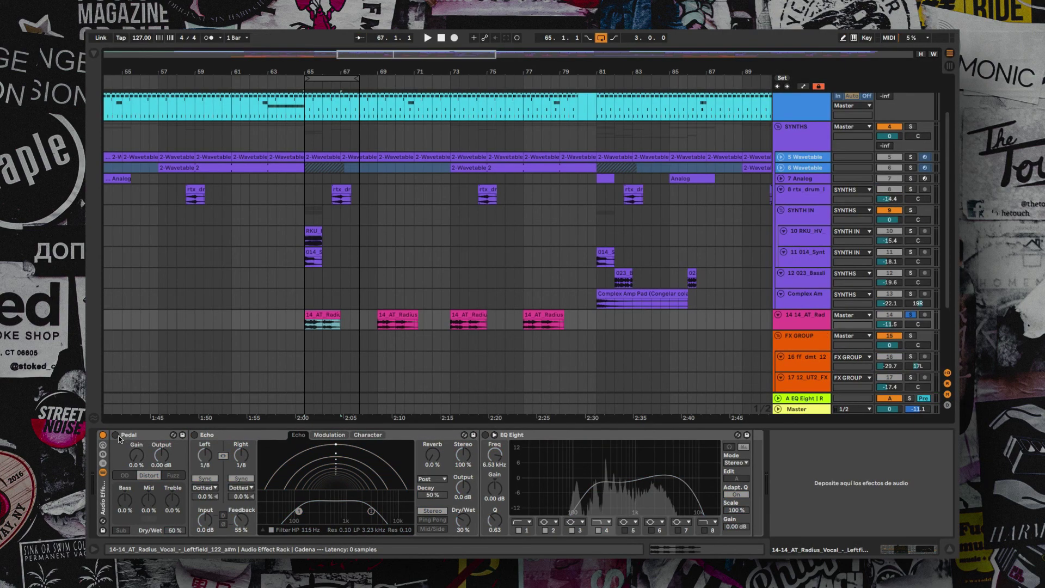
key(space)
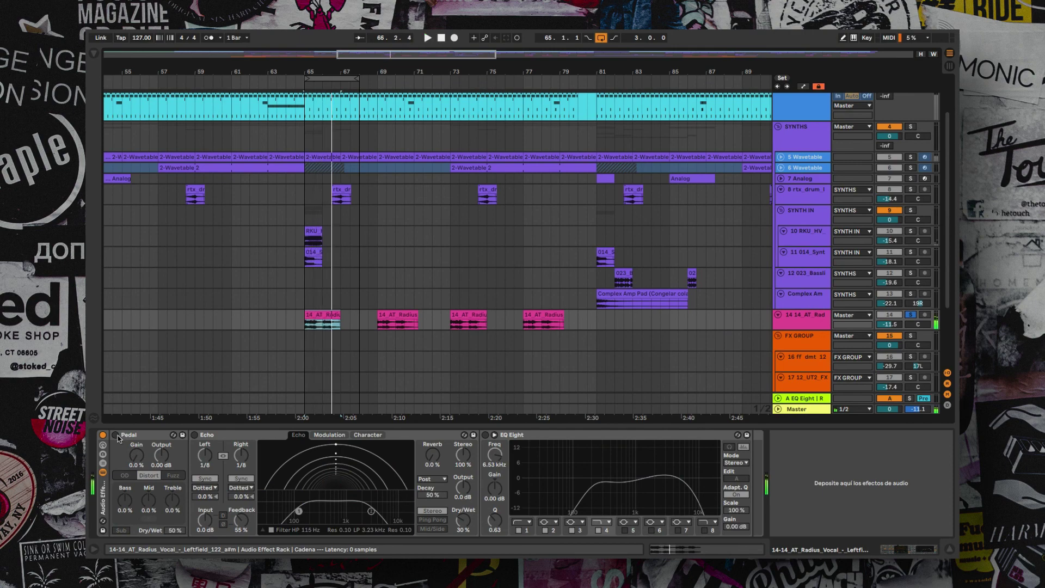
click(116, 435)
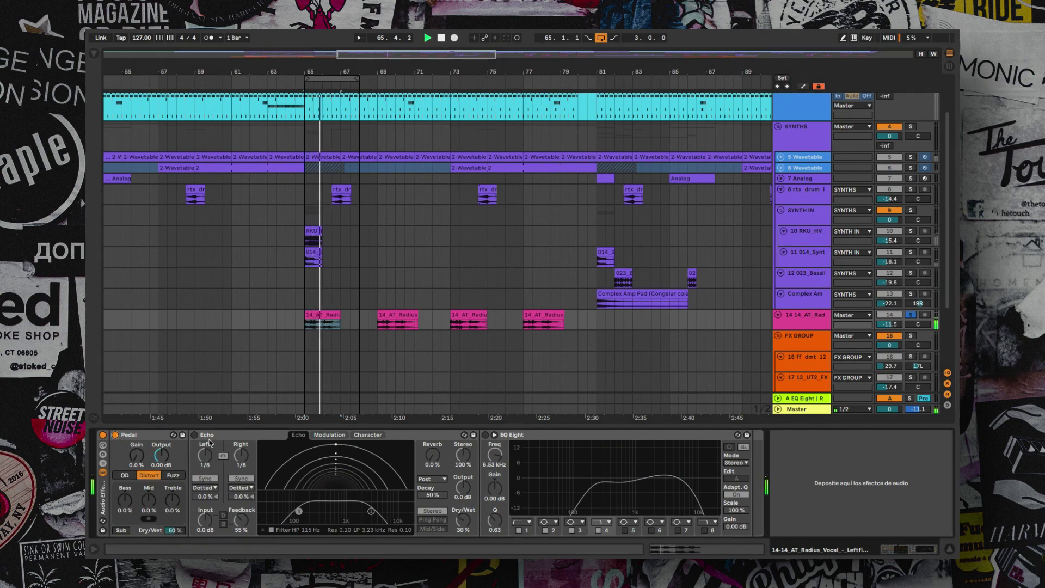
click(195, 435)
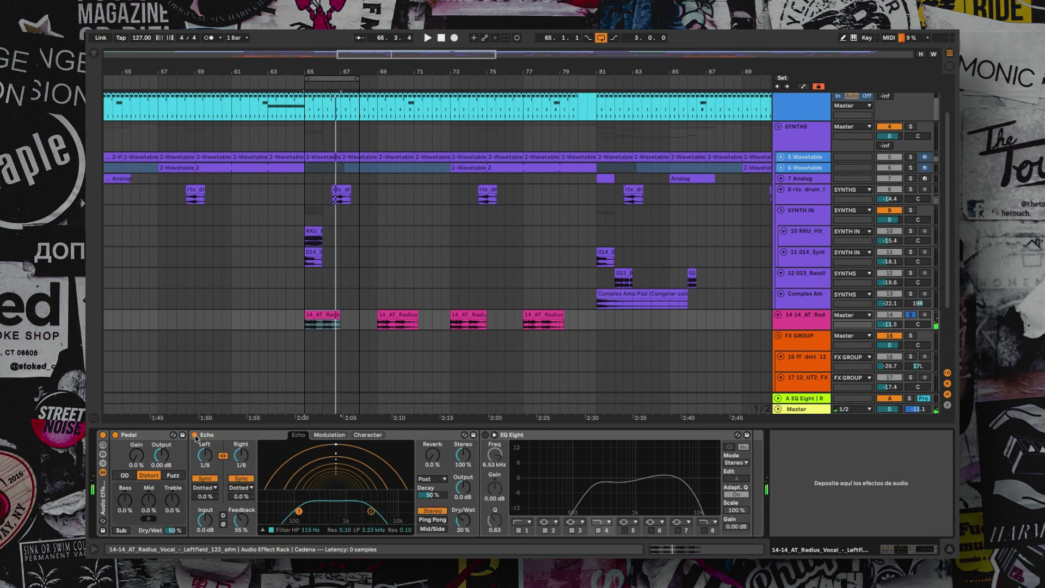
click(486, 435)
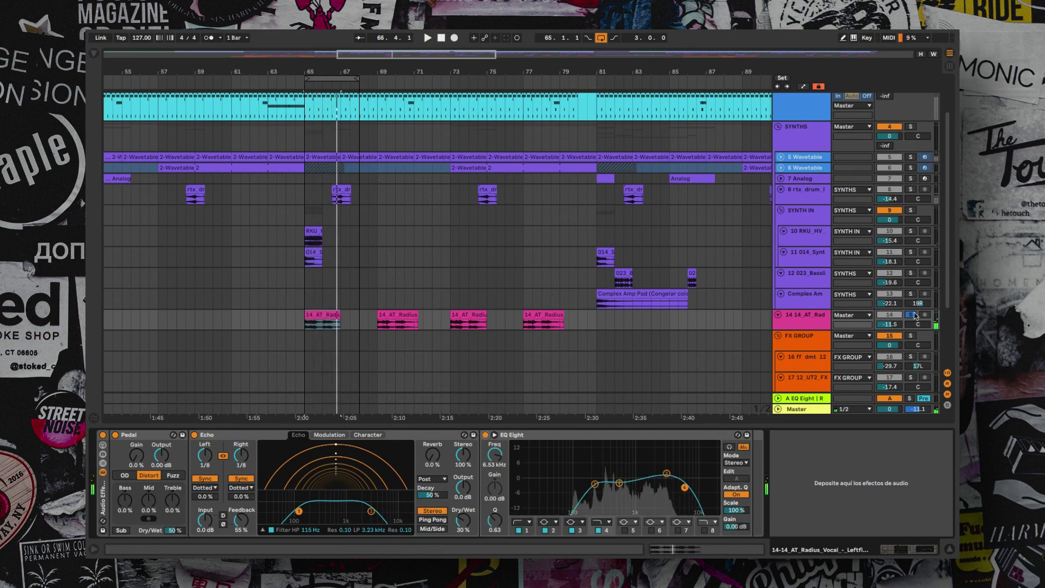
Step: End the solo on the vocal track, bypass and re-enable its Audio Effect Rack in the mix, and stop playback
click(911, 314)
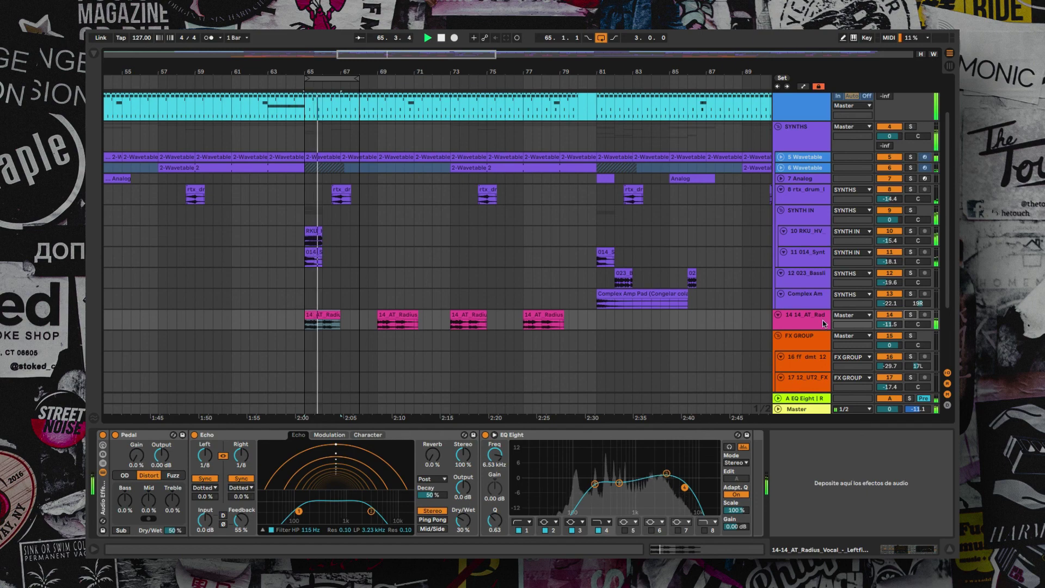
click(103, 435)
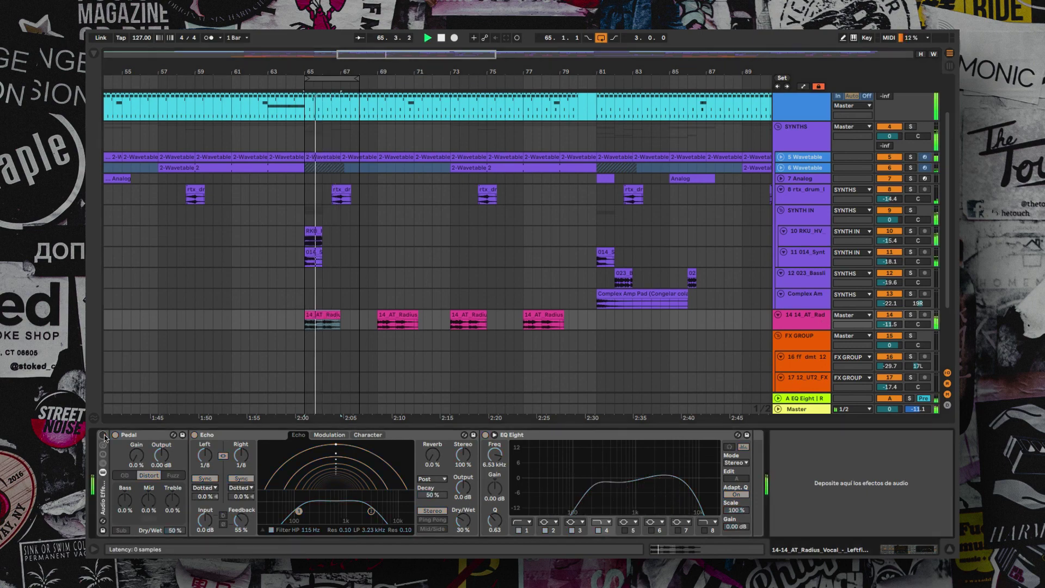
click(103, 435)
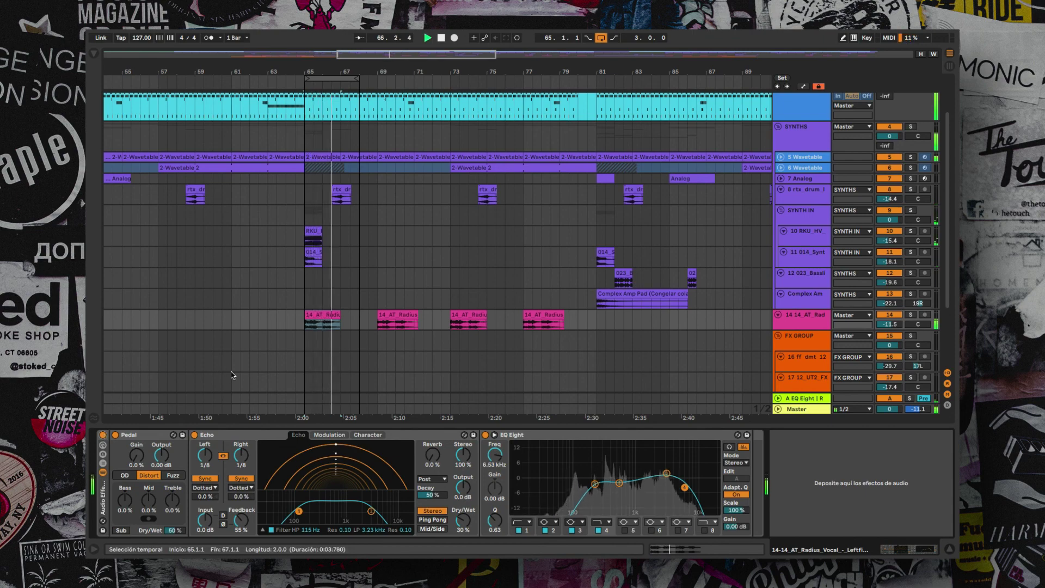
key(space)
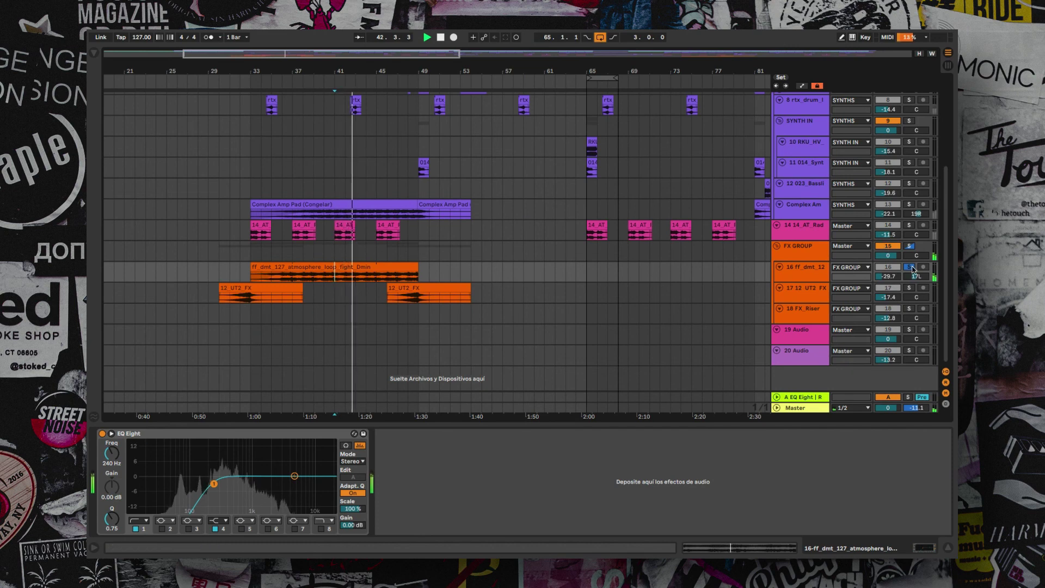
Step: End the solo on the ff_dmt_127 atmosphere track and audition the second 12_UT2_FX clip with its track briefly soloed
click(913, 269)
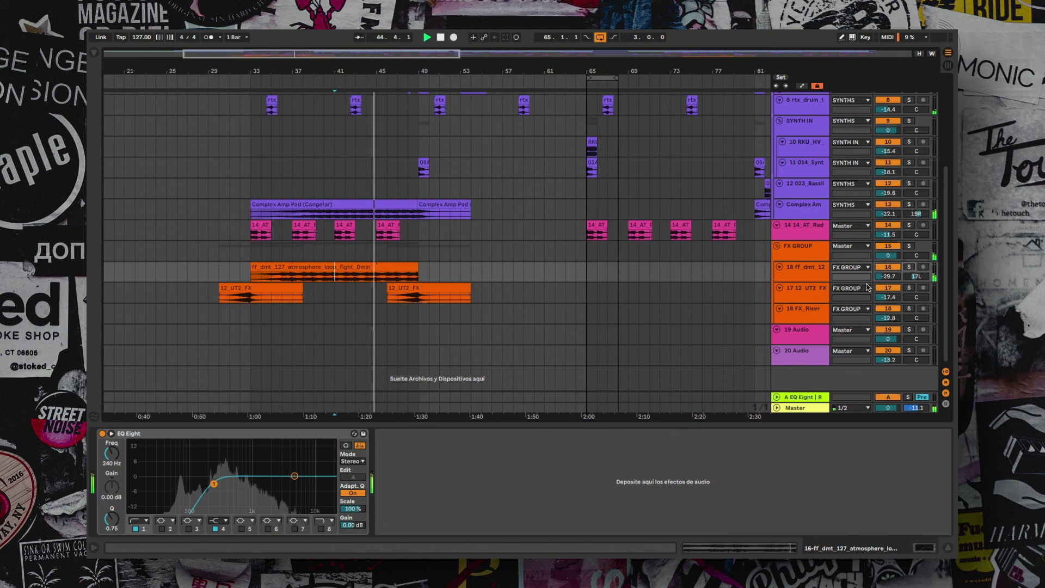
click(420, 288)
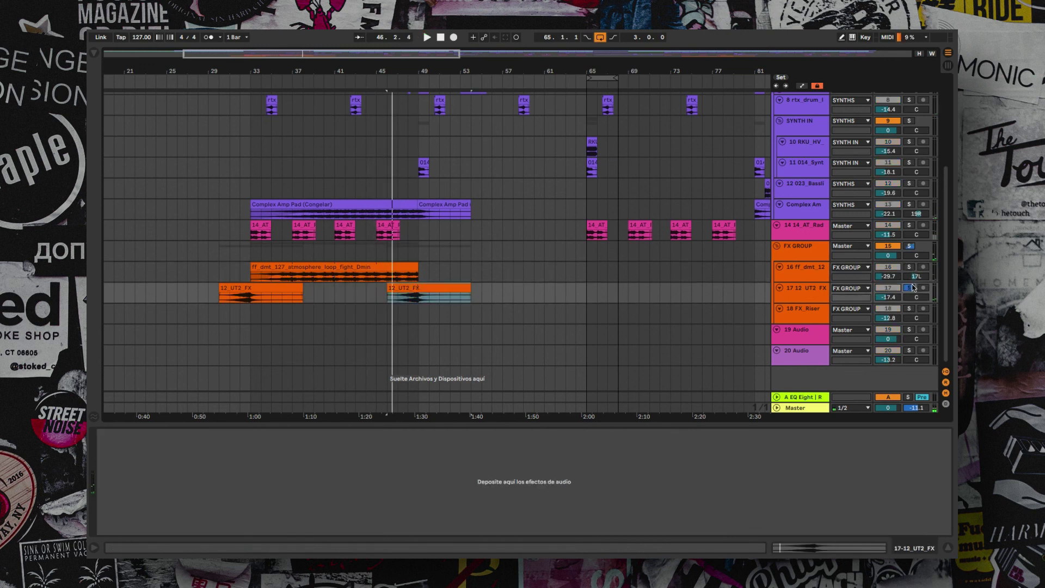
click(912, 287)
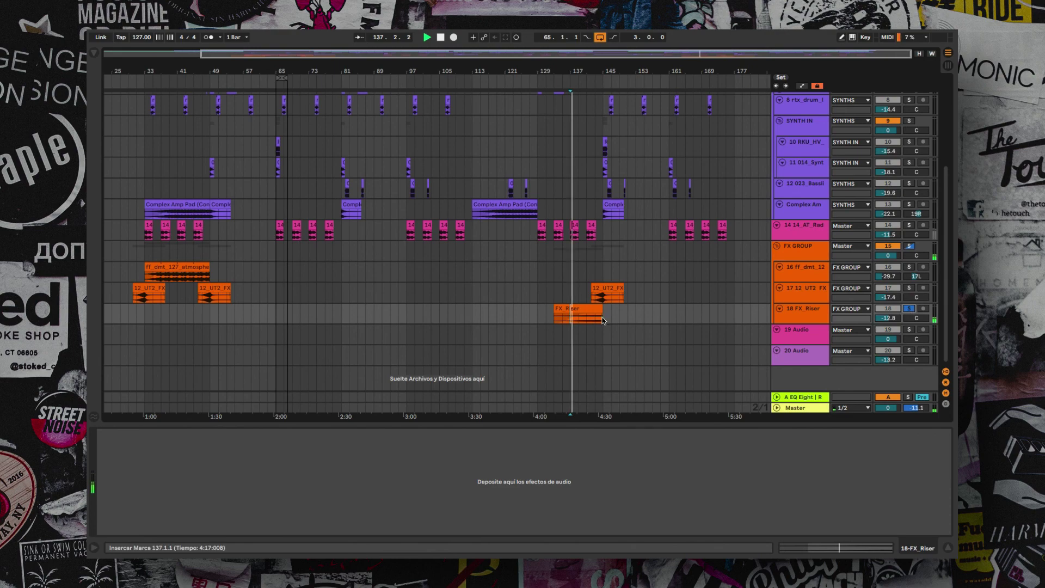
Step: Inspect the FX_Riser clip leading up to bar 145 and end the solo on its track
scroll(596, 323, up, 3)
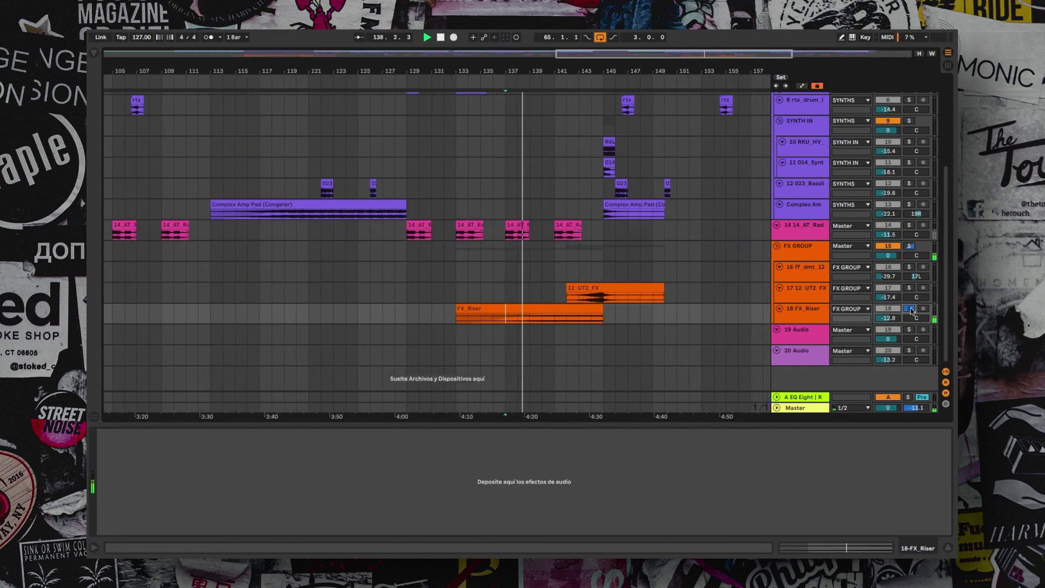
click(909, 309)
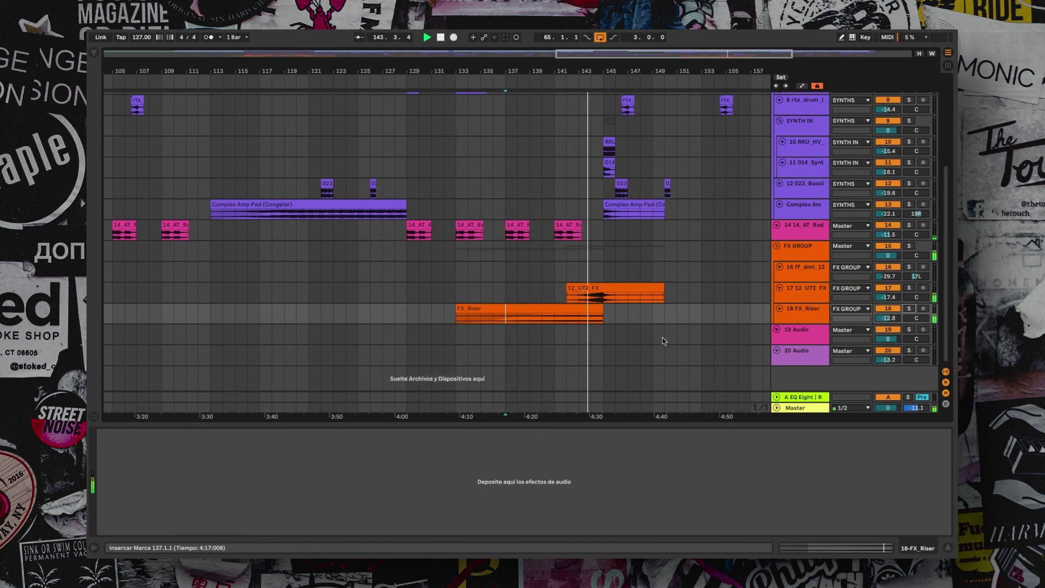
scroll(633, 328, down, 5)
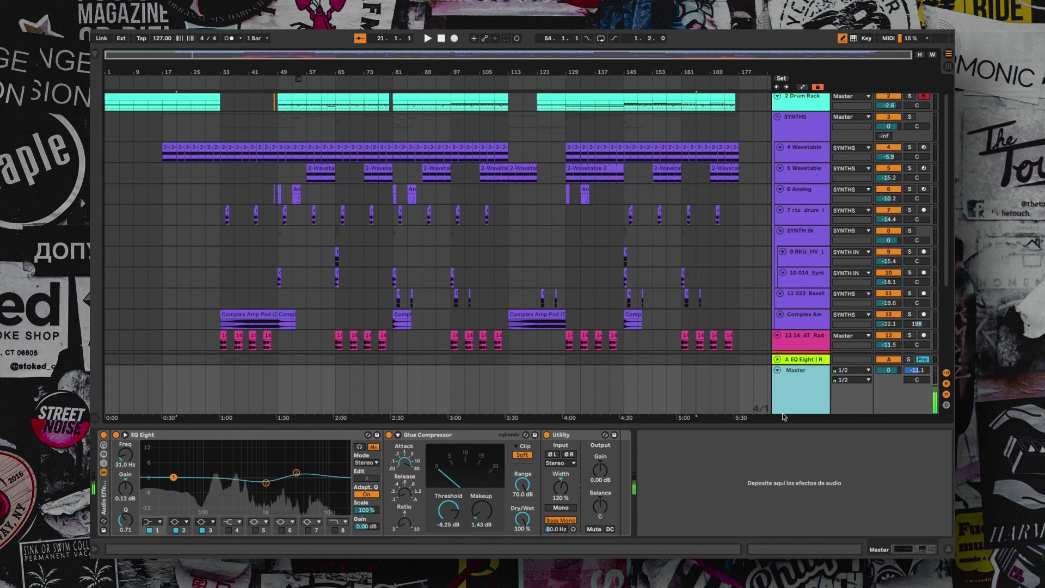
Step: Point out the EQ Eight, Glue Compressor and Utility in the Master track's Audio Effect Rack
click(306, 462)
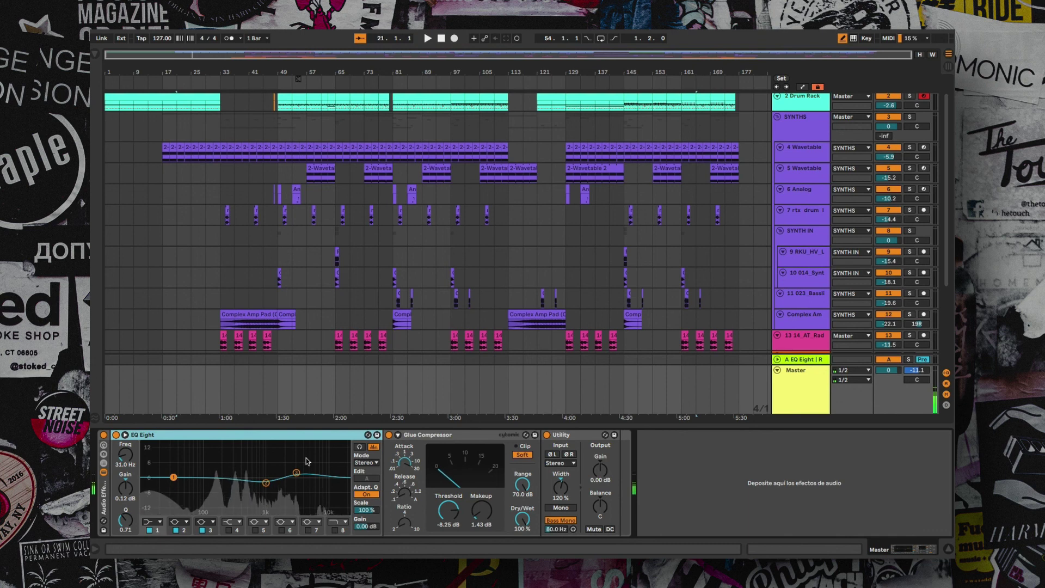
click(421, 435)
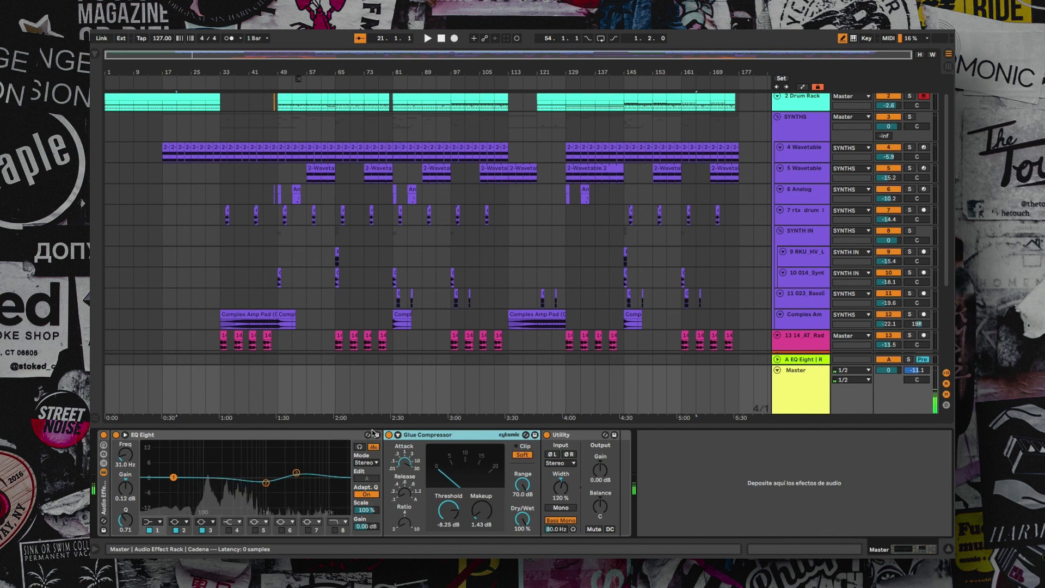
click(579, 437)
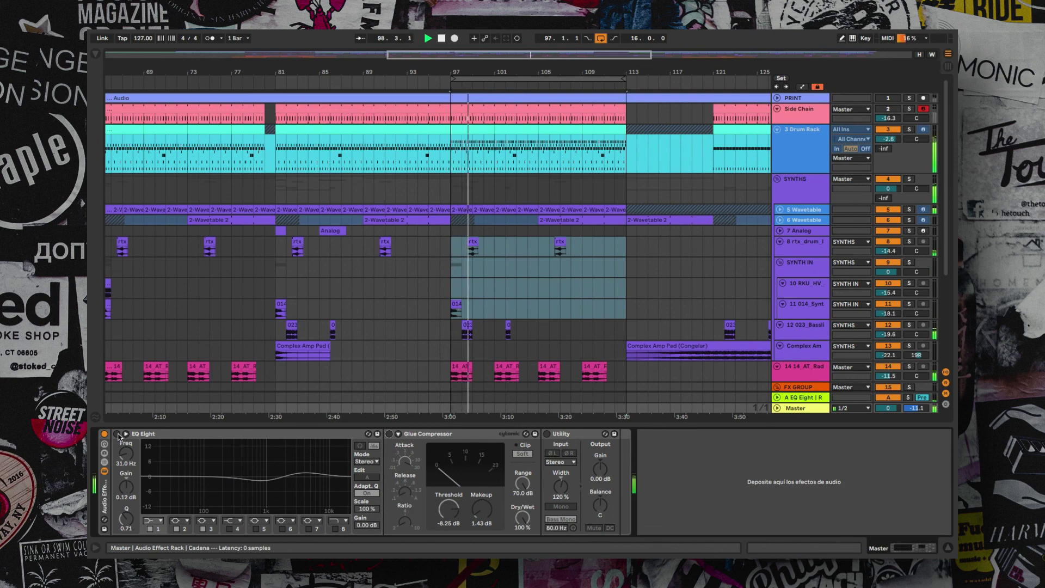
Step: Enable the Master rack's EQ Eight, Glue Compressor and Utility one after another while the loop from bar 97 plays
click(117, 434)
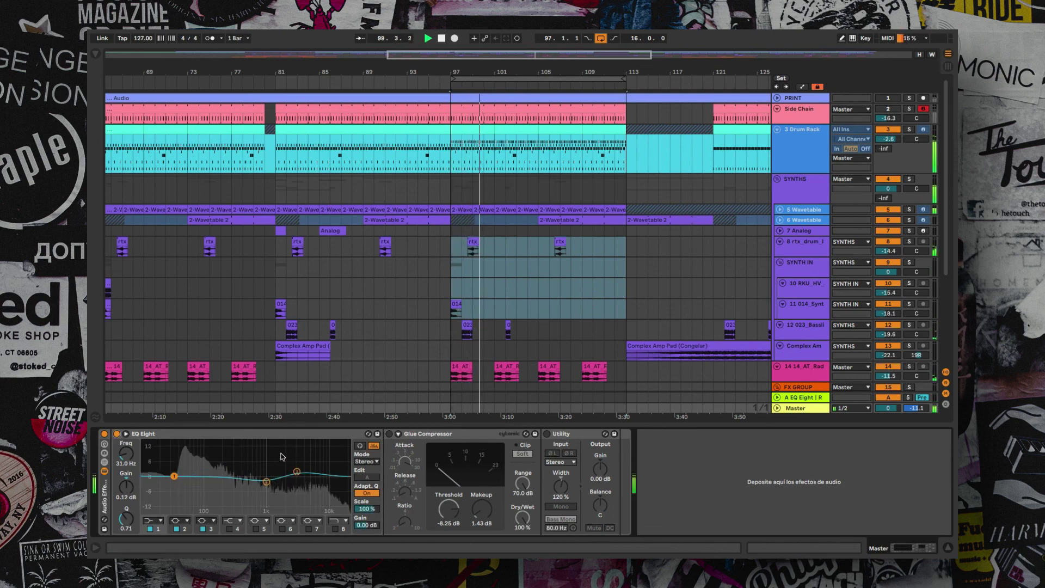
click(389, 435)
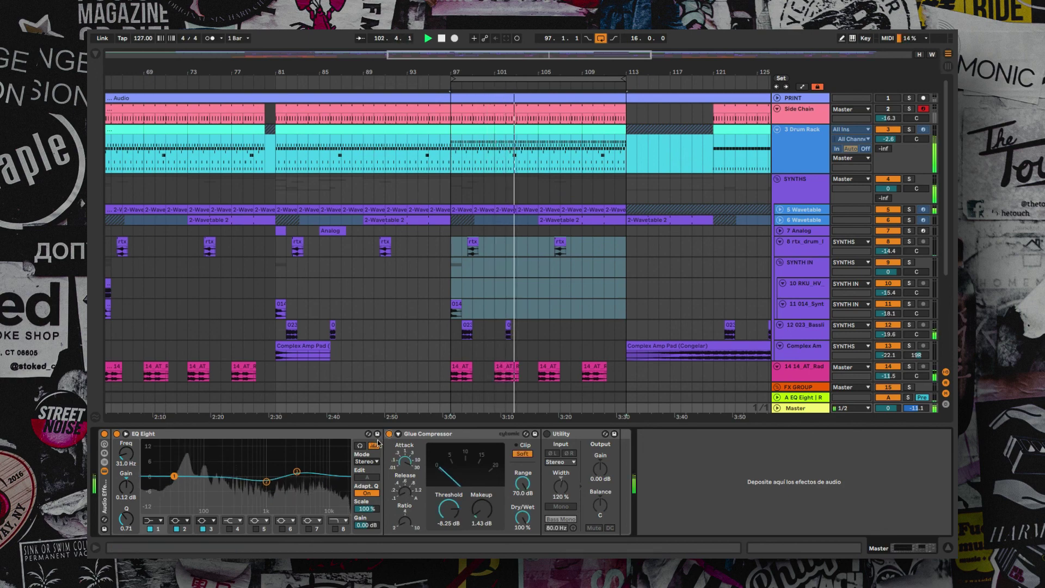
click(547, 434)
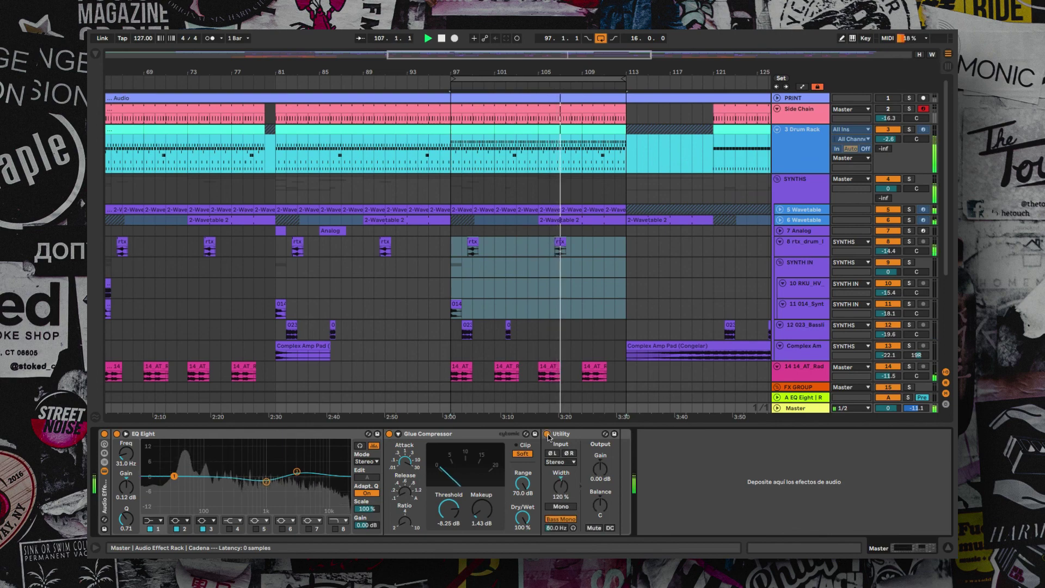
Step: Compare the full mix with and without the Master's Audio Effect Rack by bypassing and re-enabling it twice
click(105, 434)
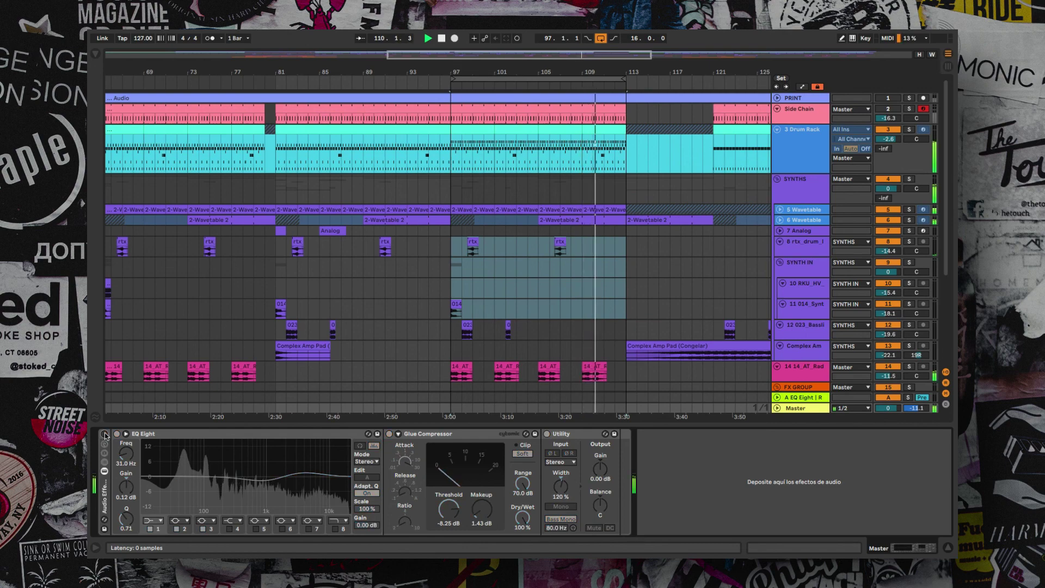
click(105, 434)
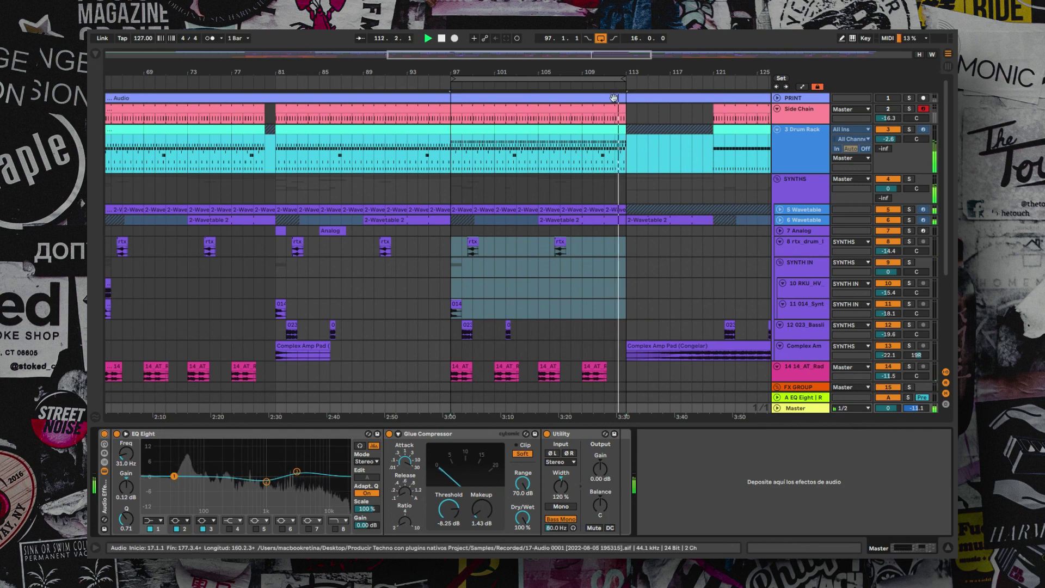
click(104, 434)
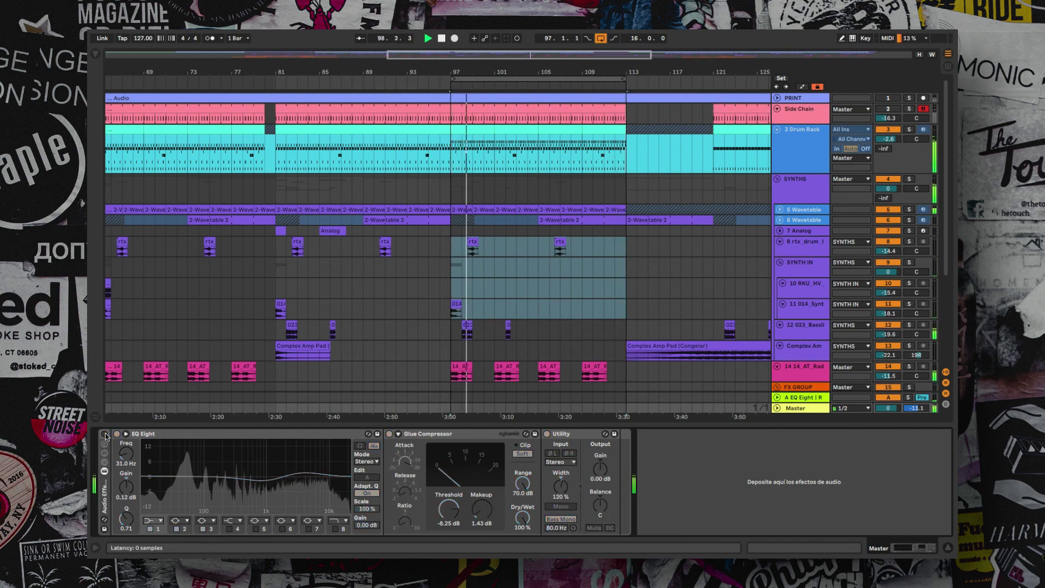
click(104, 434)
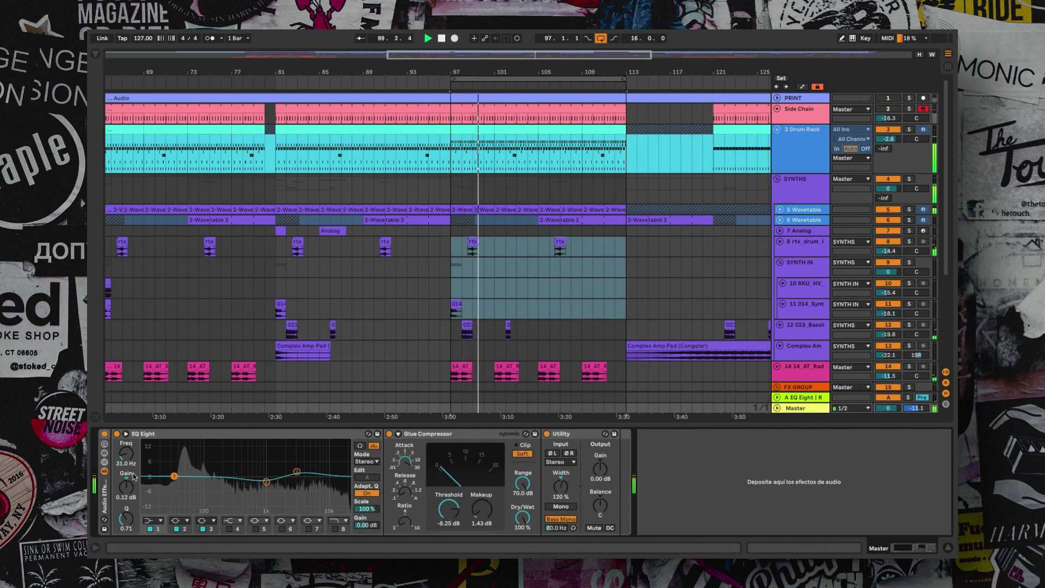